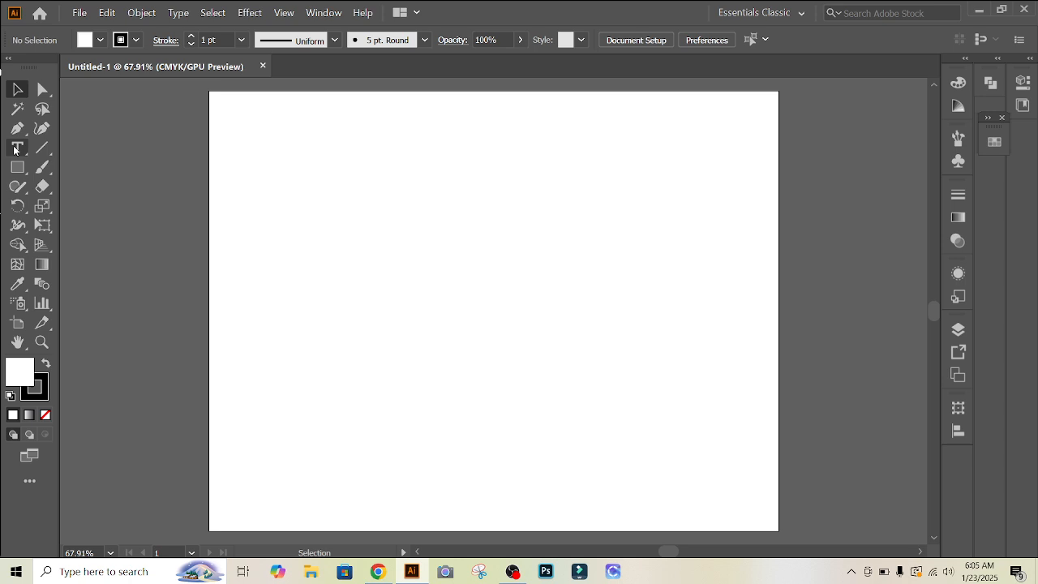
Add the point text "Bangladesh" to the artboard and scale it up to about 92 pt
{"action": "left_click", "coordinate": [16, 149]}
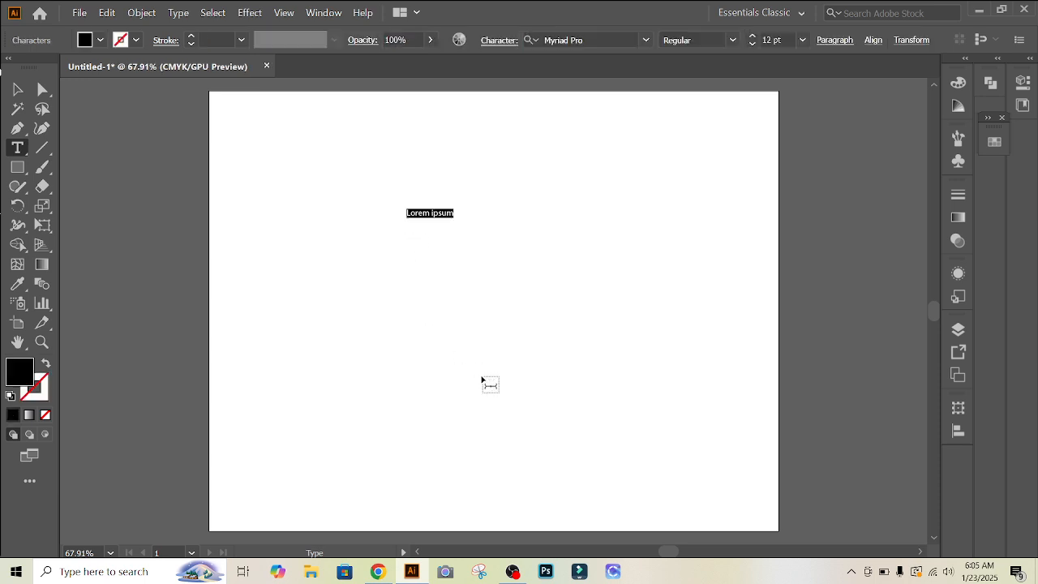
{"action": "type", "text": "Bangladesh"}
{"action": "left_click", "coordinate": [17, 89]}
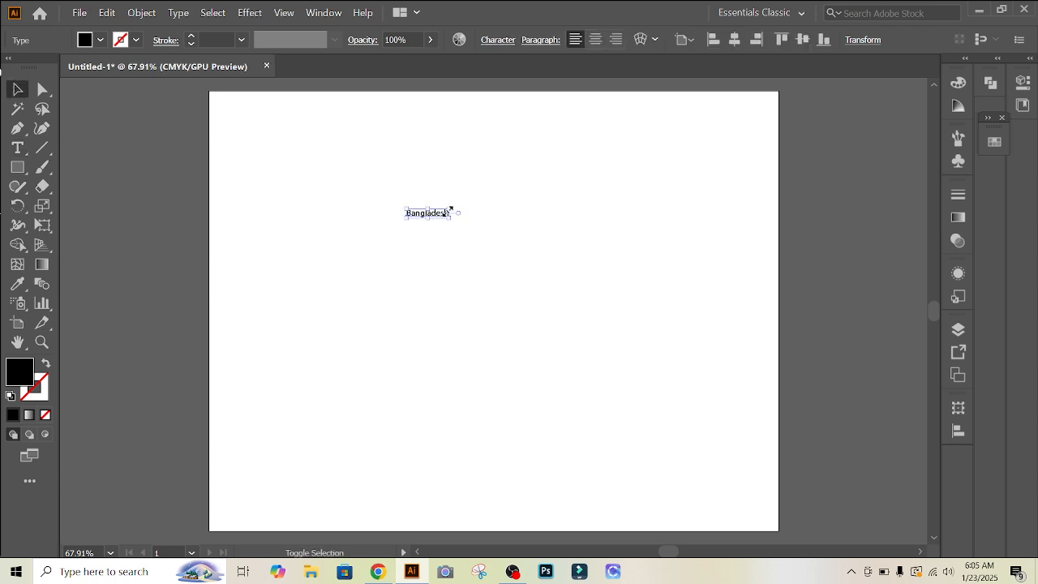
{"action": "left_click_drag", "start_coordinate": [467, 194], "coordinate": [592, 180]}
{"action": "left_click", "coordinate": [643, 266]}
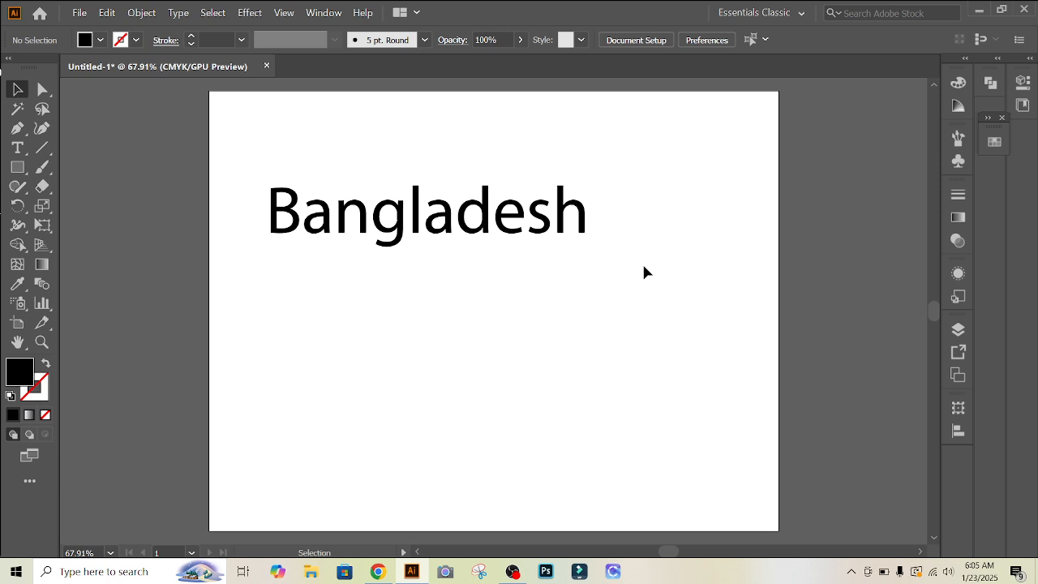
Move the "Bangladesh" text leftward so it overlaps the artboard's left edge, keeping it selected
{"action": "left_click_drag", "start_coordinate": [425, 225], "coordinate": [298, 250]}
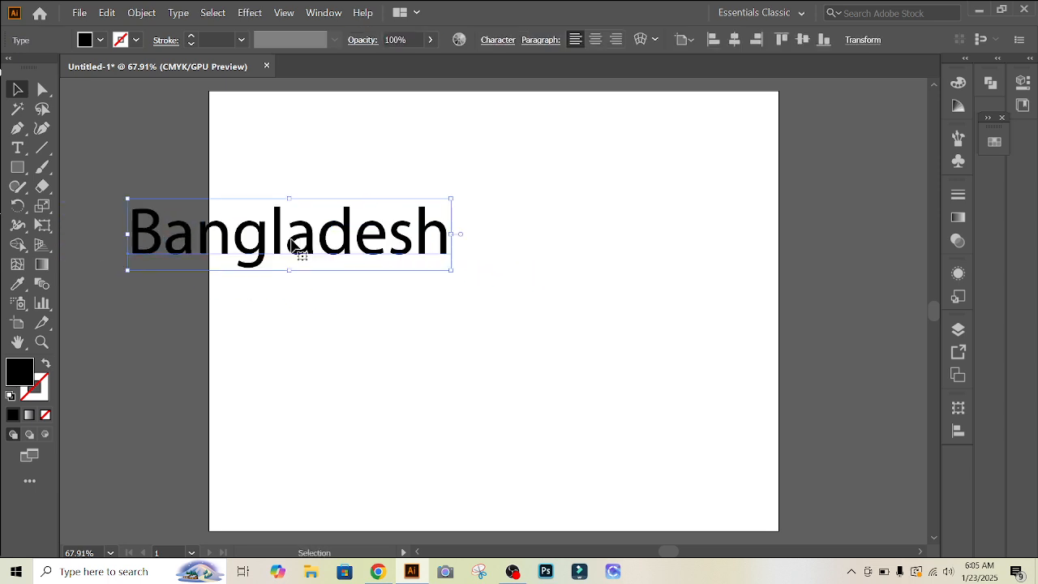
{"action": "left_click", "coordinate": [411, 146]}
{"action": "left_click", "coordinate": [399, 222]}
Examine the available font families previewed on the selected "Bangladesh" text, without applying one
{"action": "left_click", "coordinate": [493, 40]}
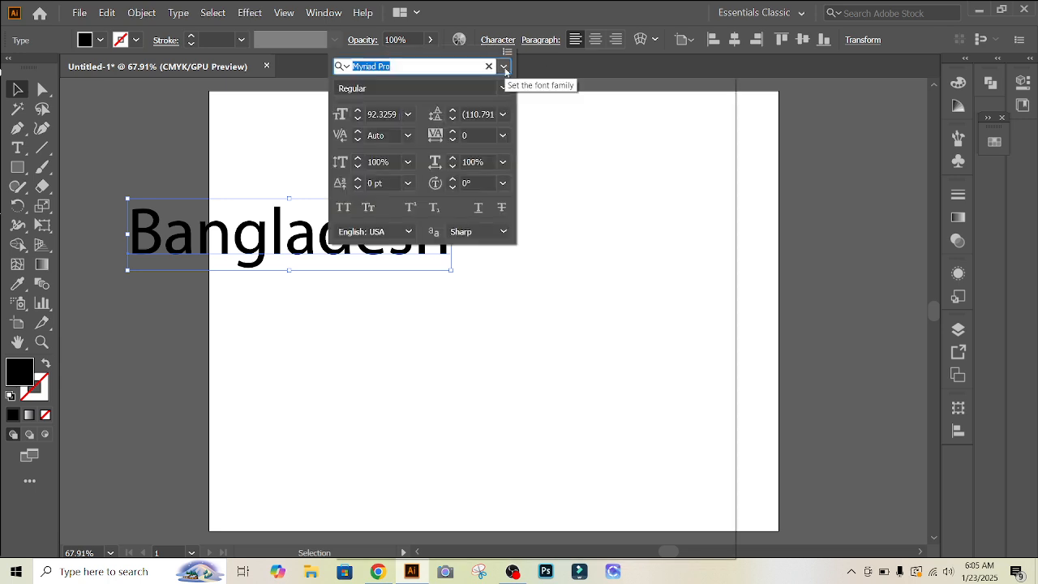
{"action": "left_click", "coordinate": [504, 67]}
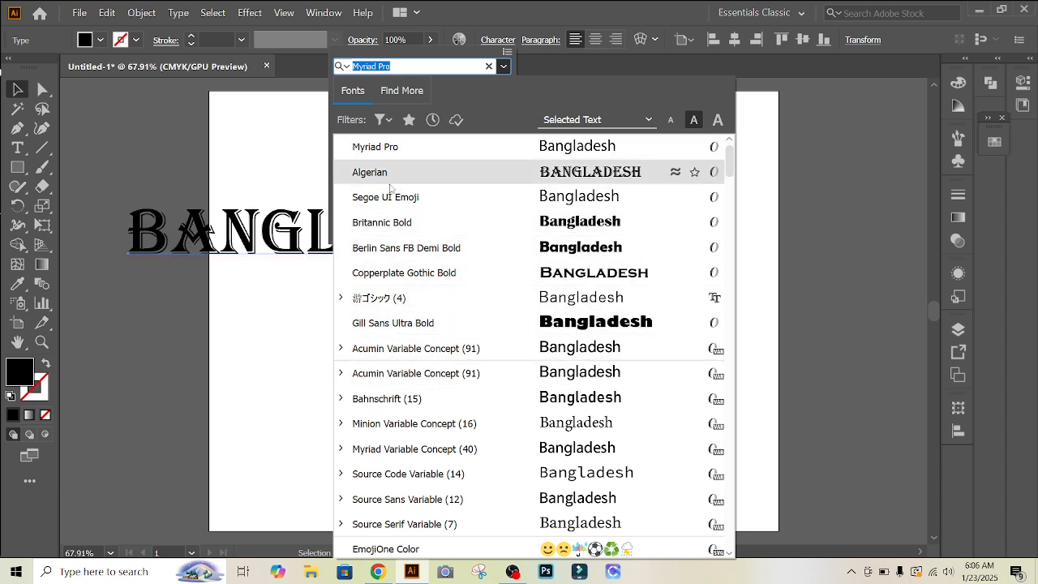
{"action": "left_click", "coordinate": [297, 126]}
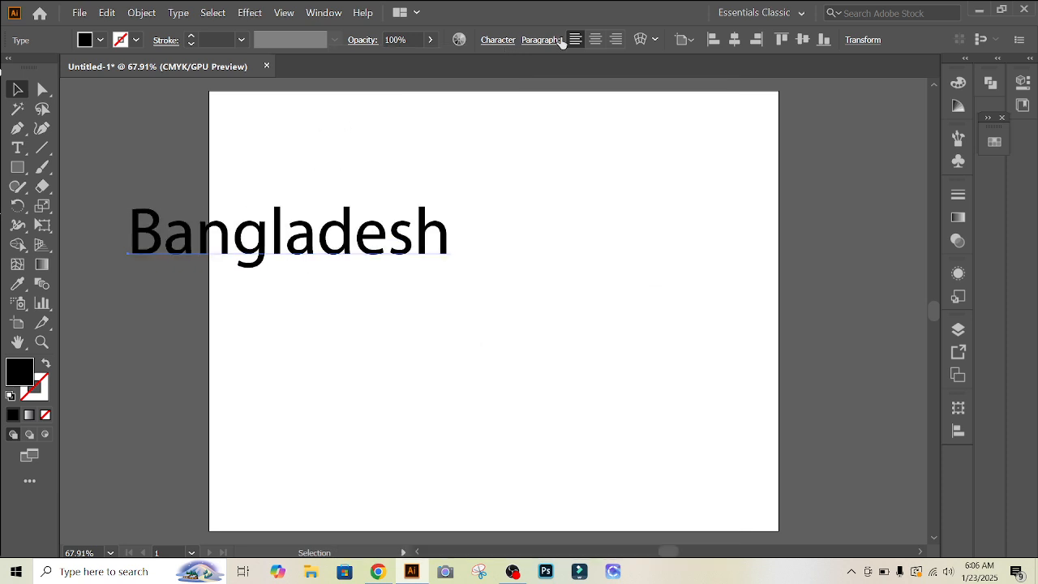
Reduce the font size of the "Bangladesh" text to 79 pt in the character settings
{"action": "left_click", "coordinate": [499, 41]}
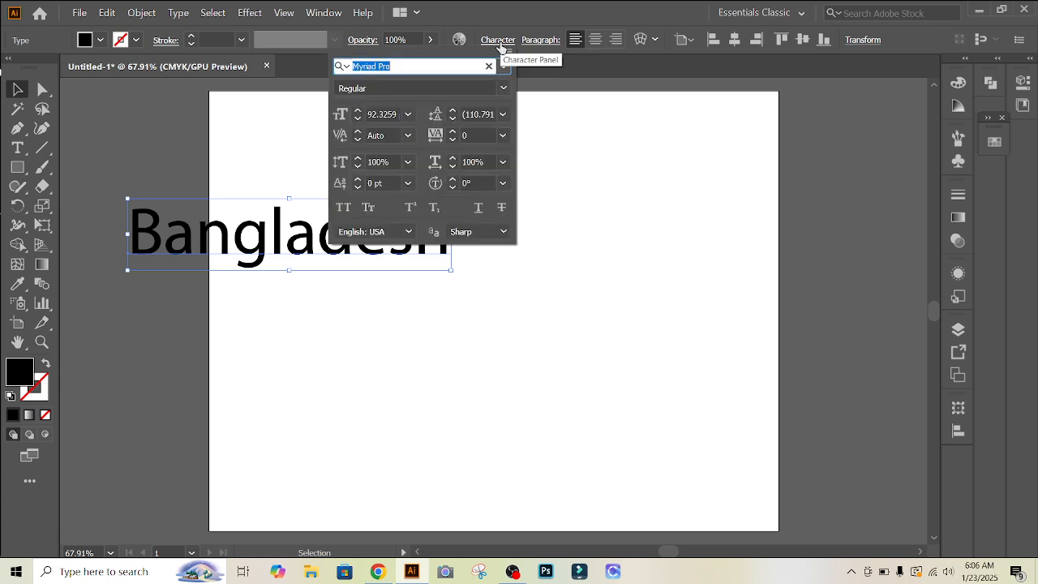
{"action": "left_click", "coordinate": [357, 120]}
{"action": "left_click", "coordinate": [357, 120]}
{"action": "left_click", "coordinate": [356, 120]}
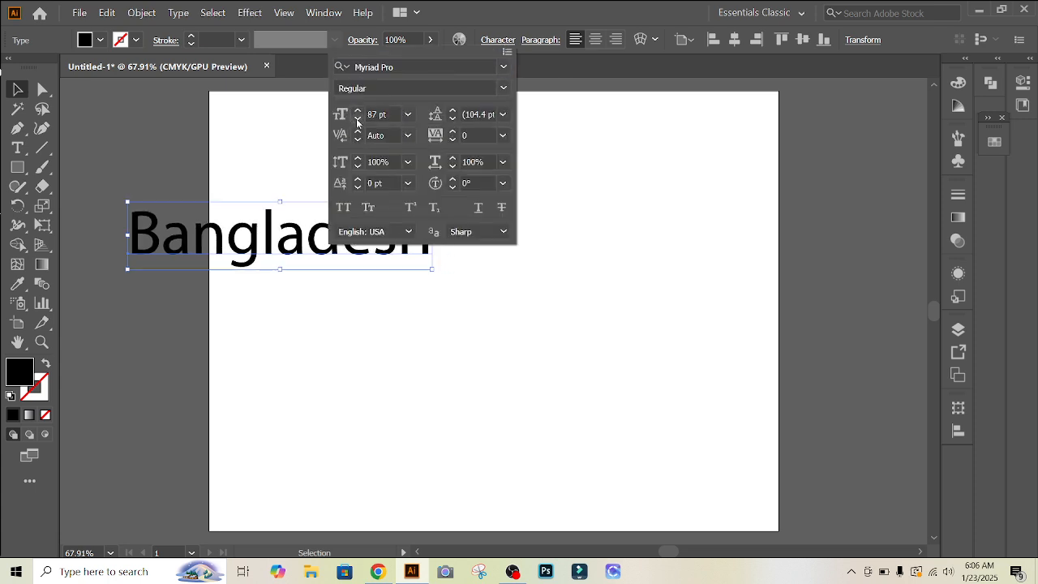
{"action": "left_click", "coordinate": [357, 120]}
{"action": "left_click", "coordinate": [357, 120]}
{"action": "left_click", "coordinate": [357, 120]}
{"action": "left_click", "coordinate": [357, 120]}
{"action": "left_click", "coordinate": [357, 120]}
{"action": "left_click", "coordinate": [357, 120]}
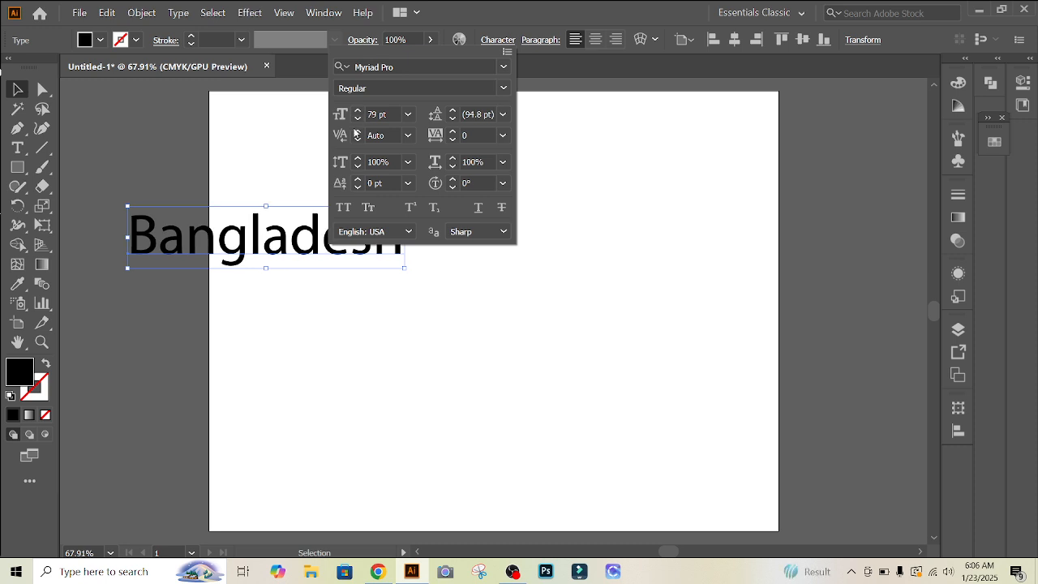
Try to adjust the kerning of the "Bangladesh" text, and set its leading to 97 pt
{"action": "left_click", "coordinate": [359, 133]}
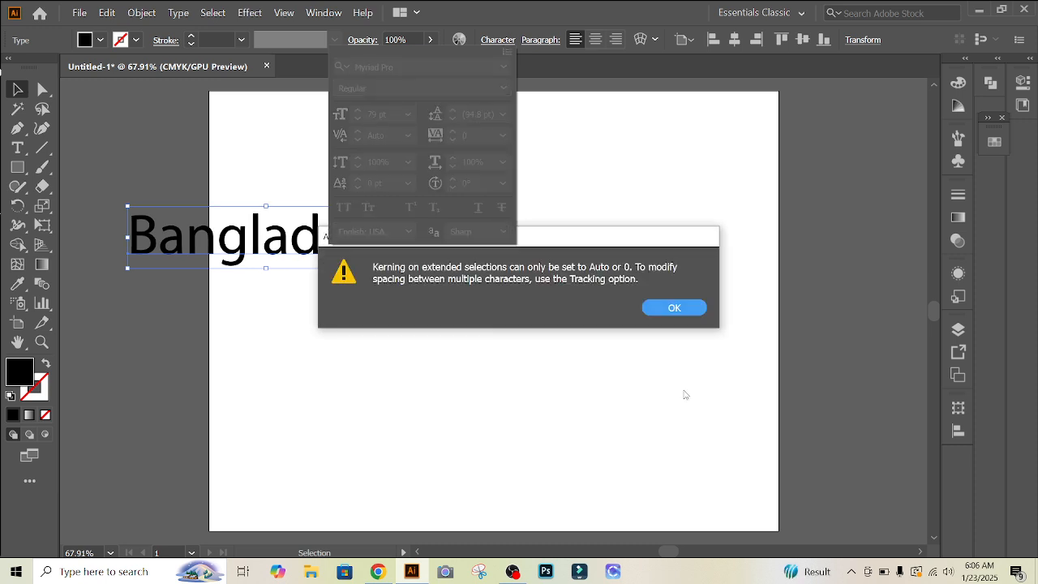
{"action": "left_click", "coordinate": [668, 305]}
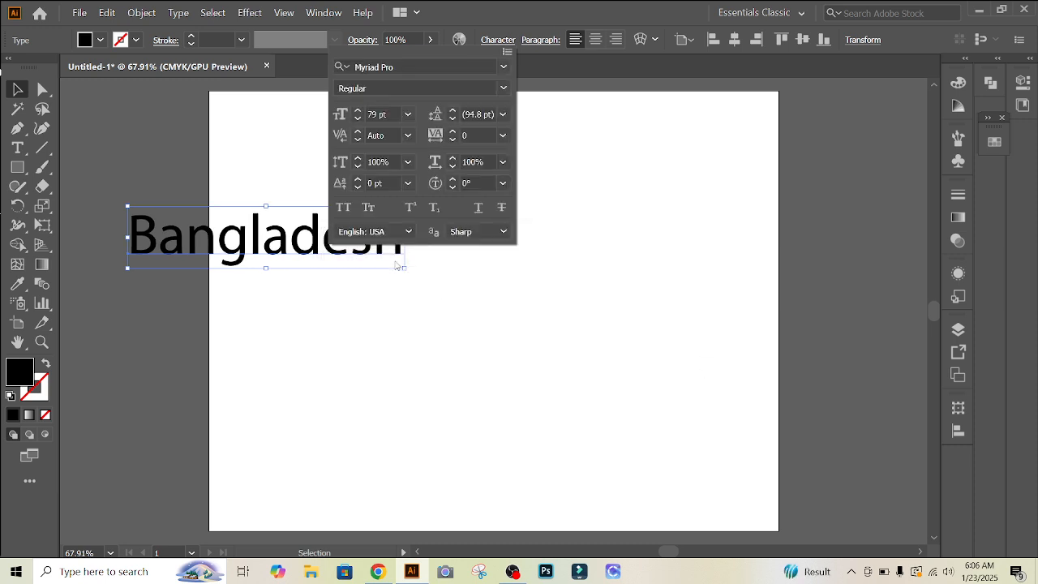
{"action": "left_click", "coordinate": [453, 110]}
{"action": "left_click", "coordinate": [453, 110]}
{"action": "left_click", "coordinate": [453, 110]}
{"action": "left_click", "coordinate": [453, 120]}
{"action": "left_click", "coordinate": [454, 119]}
{"action": "left_click", "coordinate": [453, 119]}
Set the vertical scale of the "Bangladesh" text to 108%
{"action": "left_click", "coordinate": [358, 159]}
{"action": "left_click", "coordinate": [358, 159]}
{"action": "left_click", "coordinate": [357, 159]}
{"action": "left_click", "coordinate": [358, 159]}
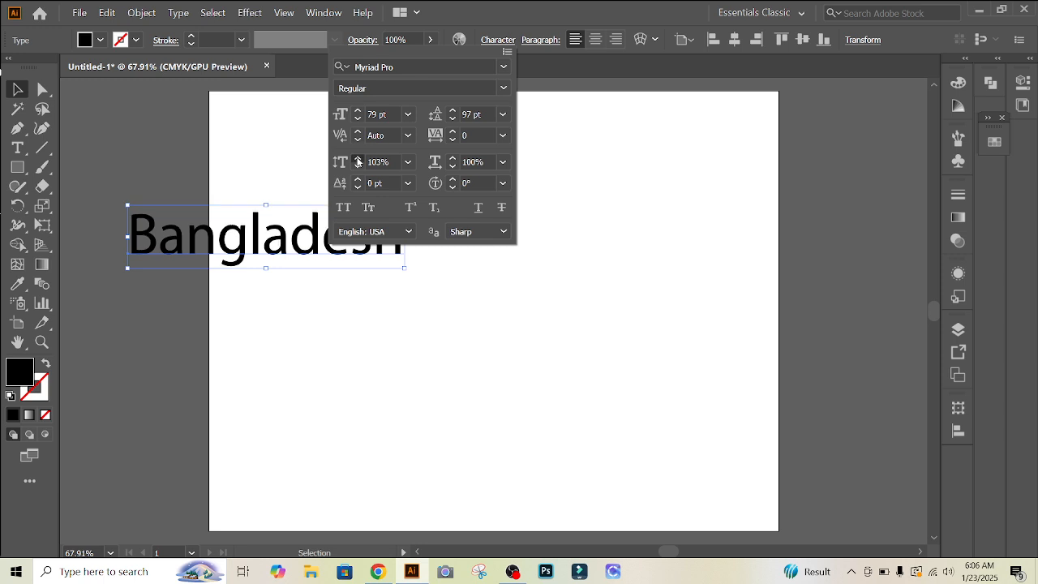
{"action": "left_click", "coordinate": [357, 159]}
{"action": "left_click", "coordinate": [357, 159]}
{"action": "left_click", "coordinate": [358, 159]}
{"action": "left_click", "coordinate": [358, 158]}
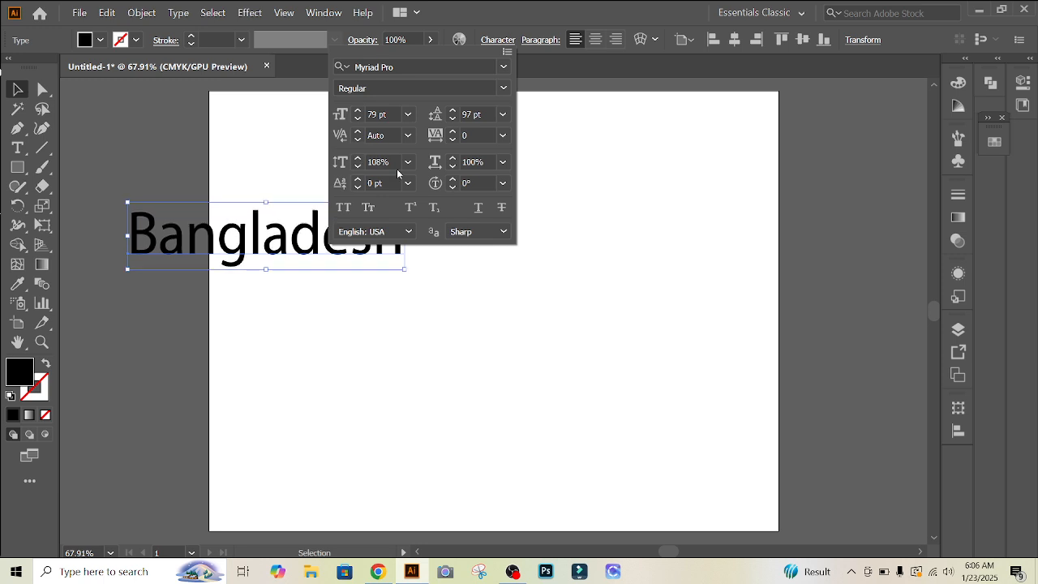
Increase the horizontal scale of the "Bangladesh" text to 117%
{"action": "left_click", "coordinate": [453, 159]}
{"action": "left_click", "coordinate": [453, 158]}
{"action": "left_click", "coordinate": [453, 159]}
{"action": "left_click", "coordinate": [453, 159]}
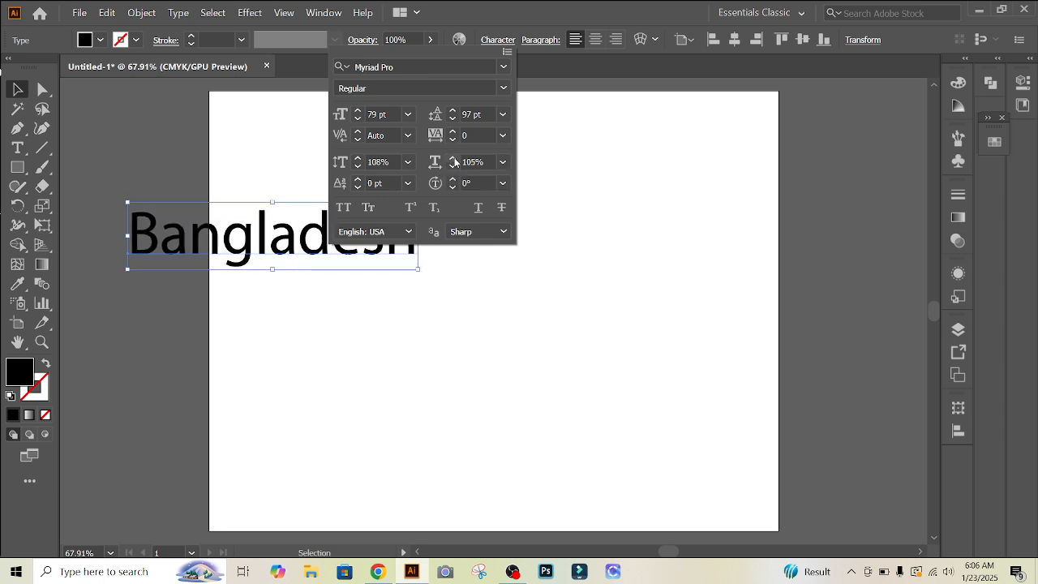
{"action": "left_click", "coordinate": [453, 159]}
{"action": "left_click", "coordinate": [453, 159]}
{"action": "left_click", "coordinate": [453, 159]}
{"action": "left_click", "coordinate": [453, 159]}
{"action": "left_click", "coordinate": [453, 159]}
{"action": "left_click", "coordinate": [453, 158]}
{"action": "left_click", "coordinate": [454, 159]}
{"action": "left_click", "coordinate": [453, 159]}
{"action": "left_click", "coordinate": [453, 159]}
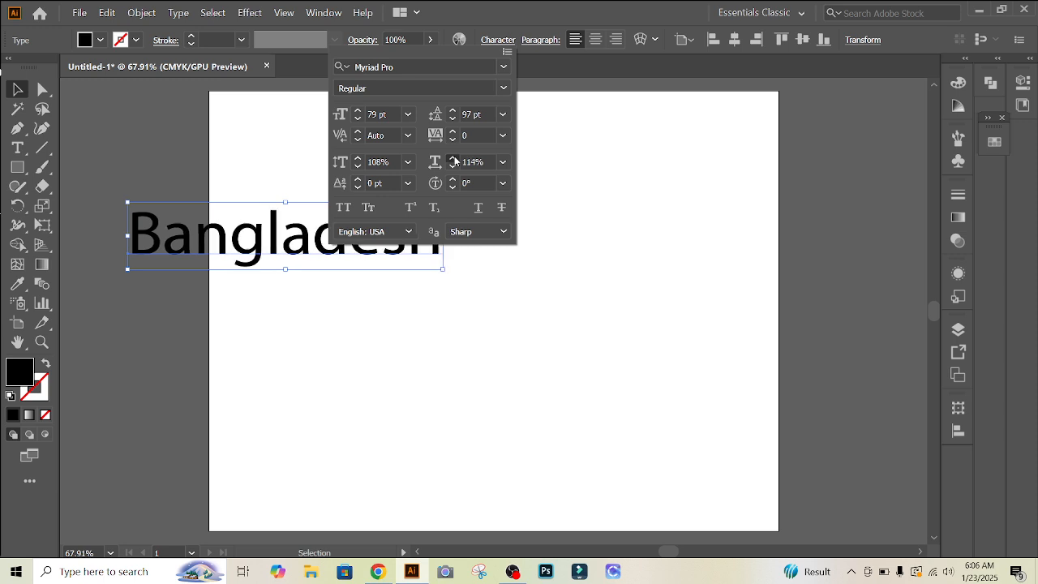
{"action": "left_click", "coordinate": [454, 159]}
{"action": "left_click", "coordinate": [454, 158]}
{"action": "left_click", "coordinate": [453, 159]}
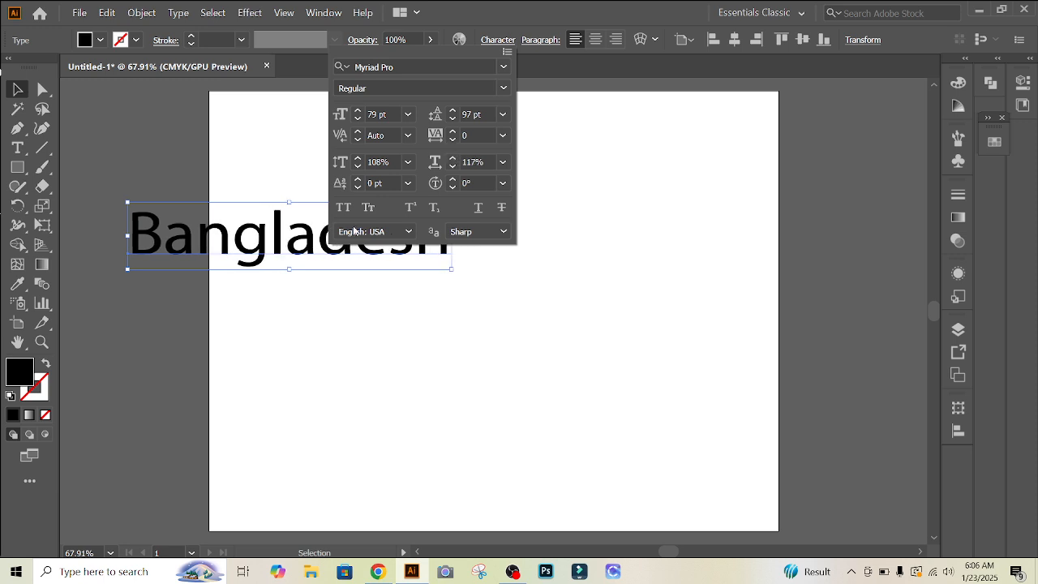
Set the character rotation of the "Bangladesh" text to 12°
{"action": "left_click", "coordinate": [453, 179]}
{"action": "left_click", "coordinate": [452, 179]}
{"action": "left_click", "coordinate": [452, 179]}
{"action": "left_click", "coordinate": [453, 179]}
{"action": "left_click", "coordinate": [452, 179]}
{"action": "left_click", "coordinate": [452, 179]}
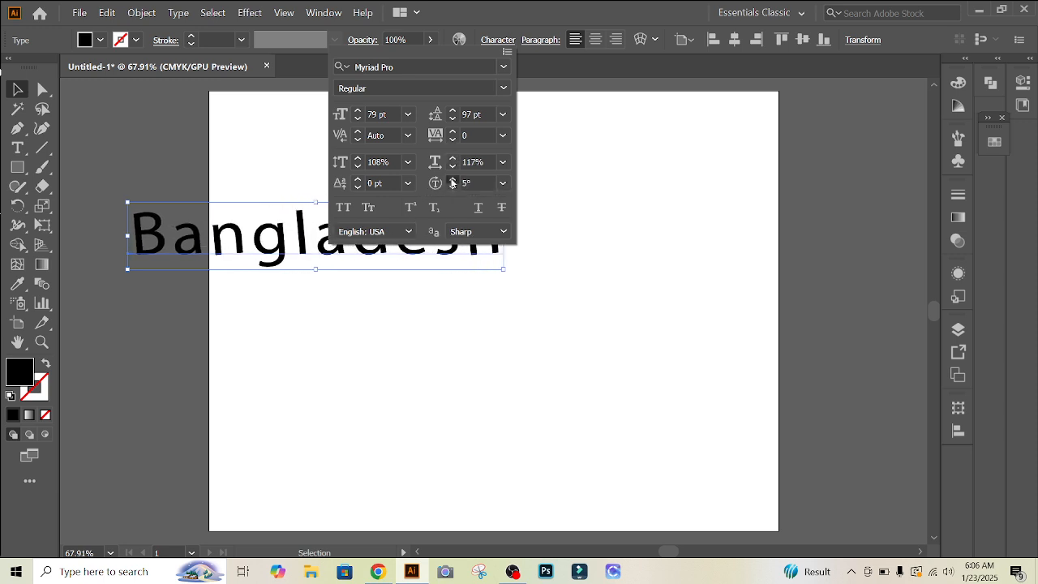
{"action": "left_click", "coordinate": [453, 180]}
{"action": "left_click", "coordinate": [452, 179]}
{"action": "left_click", "coordinate": [452, 179]}
{"action": "left_click", "coordinate": [453, 179]}
{"action": "left_click", "coordinate": [453, 179]}
{"action": "left_click", "coordinate": [452, 179]}
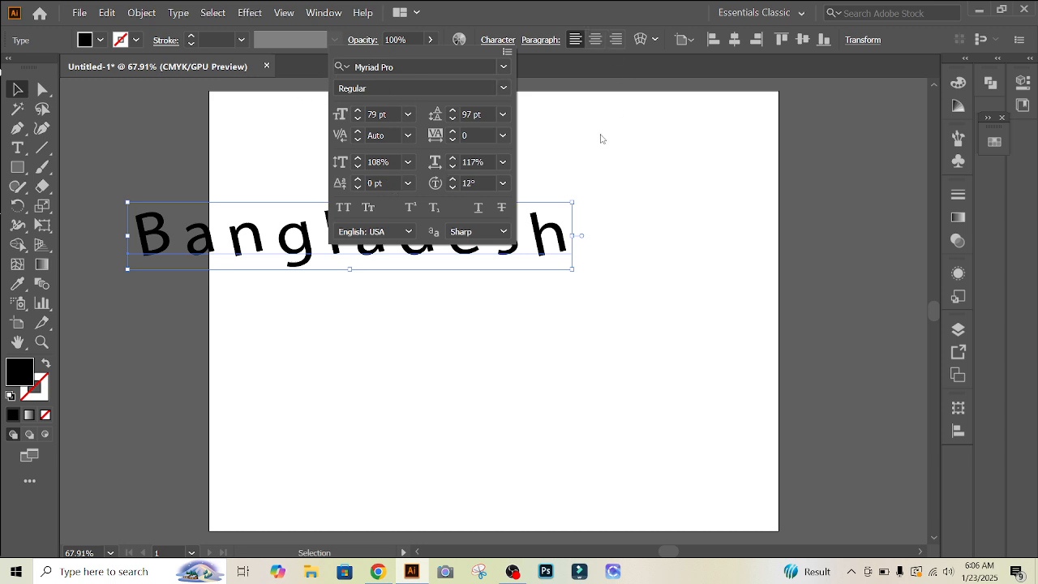
Select the "Bangladesh" text and delete it from the artboard
{"action": "left_click", "coordinate": [300, 136]}
{"action": "left_click_drag", "start_coordinate": [320, 130], "coordinate": [521, 348]}
{"action": "key", "text": "Delete"}
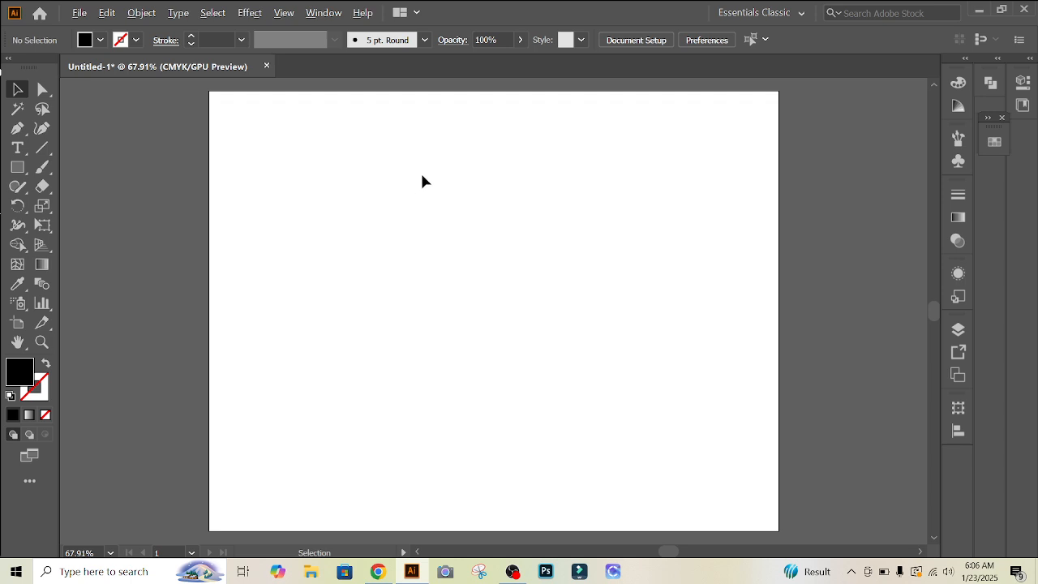
{"action": "left_click_drag", "start_coordinate": [400, 223], "coordinate": [402, 213]}
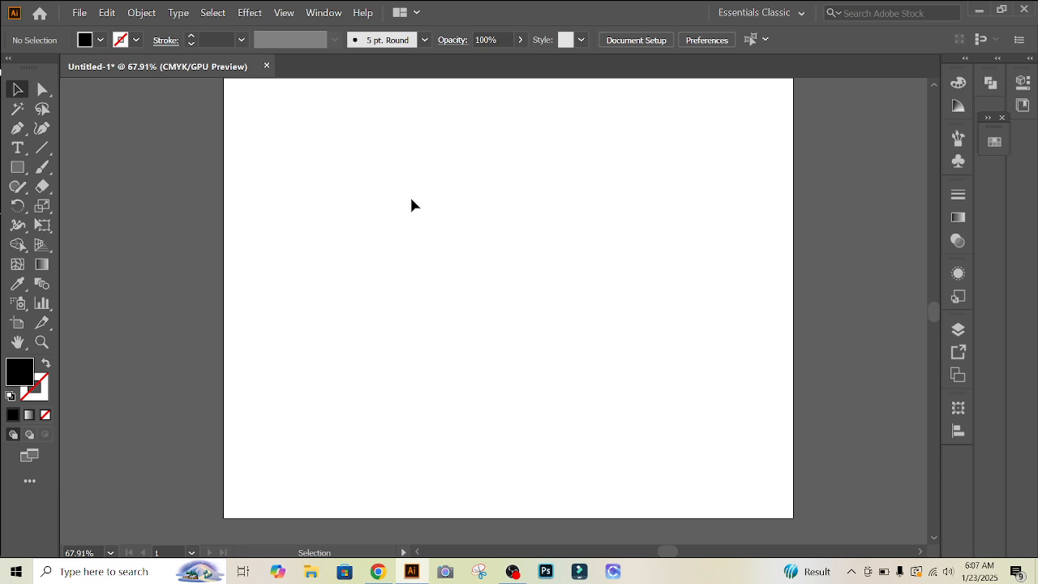
{"action": "left_click", "coordinate": [26, 156]}
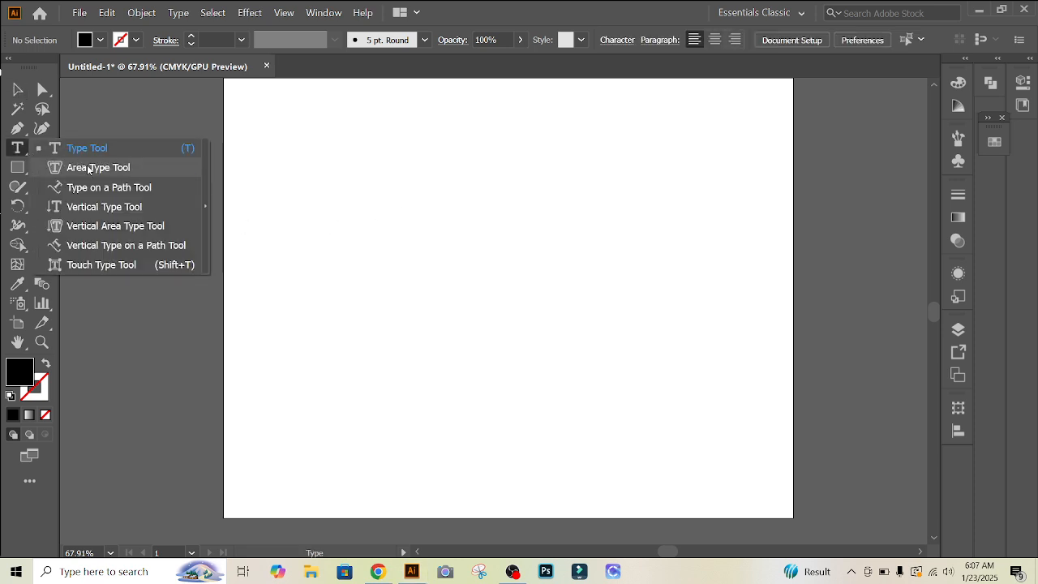
{"action": "left_click", "coordinate": [16, 147]}
{"action": "left_click", "coordinate": [18, 147]}
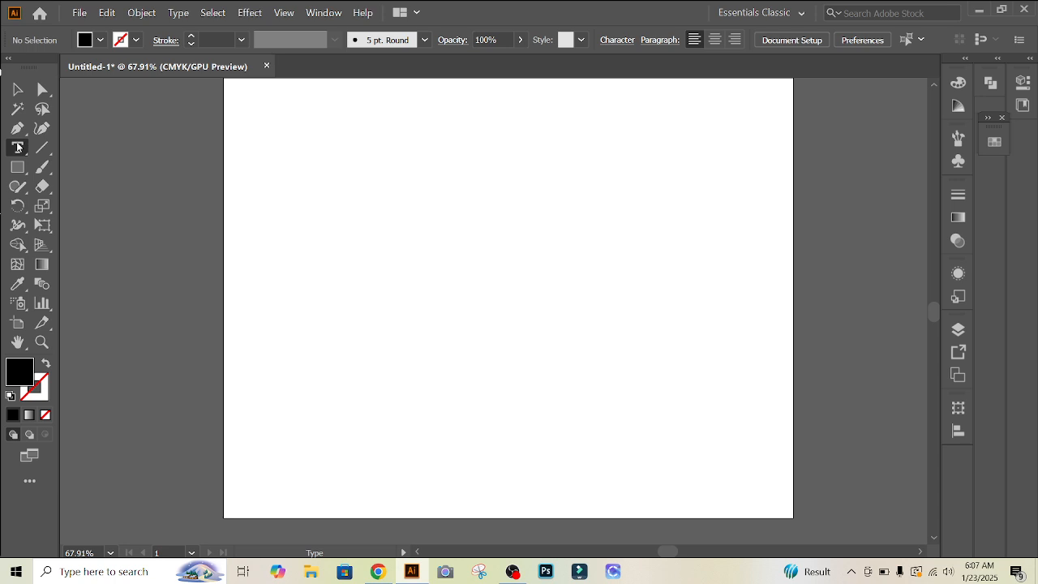
Draw a black-filled rectangle in the upper middle of the artboard and keep it selected
{"action": "left_click", "coordinate": [18, 169]}
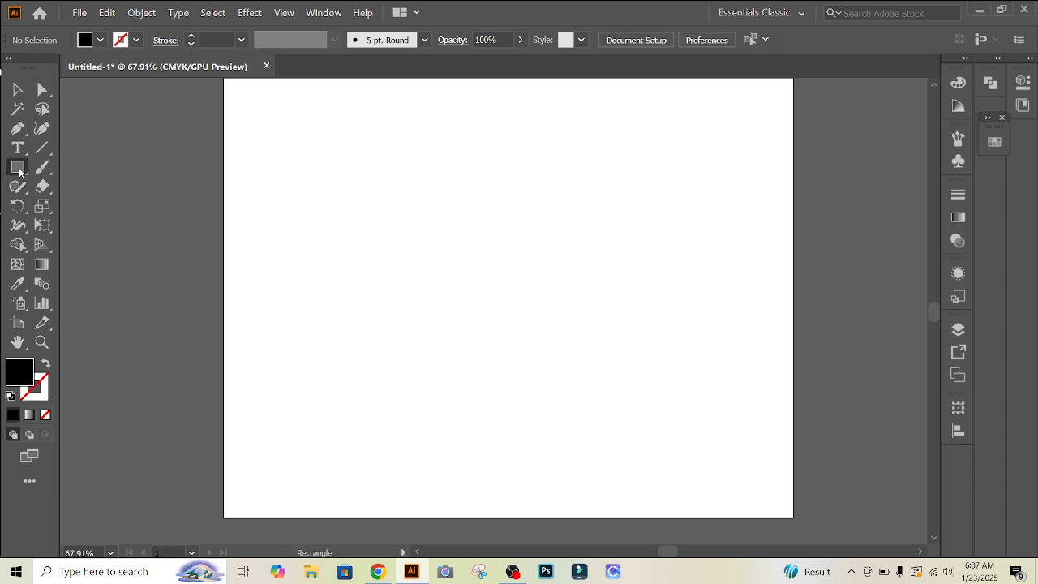
{"action": "left_click", "coordinate": [81, 168]}
{"action": "left_click_drag", "start_coordinate": [430, 175], "coordinate": [576, 285]}
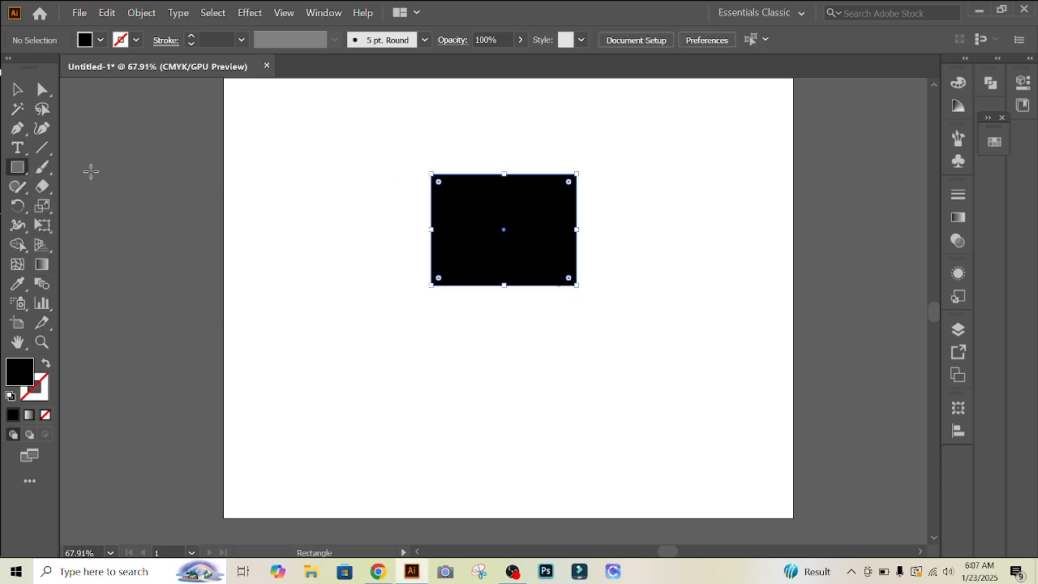
{"action": "left_click", "coordinate": [17, 89]}
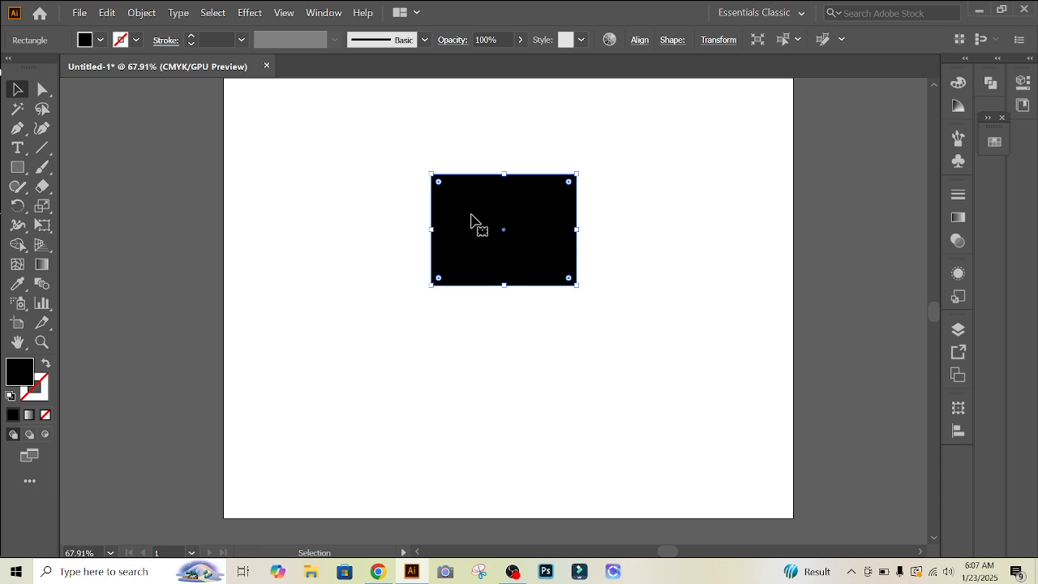
Turn the rectangle into a text area with the Area Type tool and enter the sample text "jjk-fk-"
{"action": "left_click", "coordinate": [16, 149]}
{"action": "left_click", "coordinate": [16, 149]}
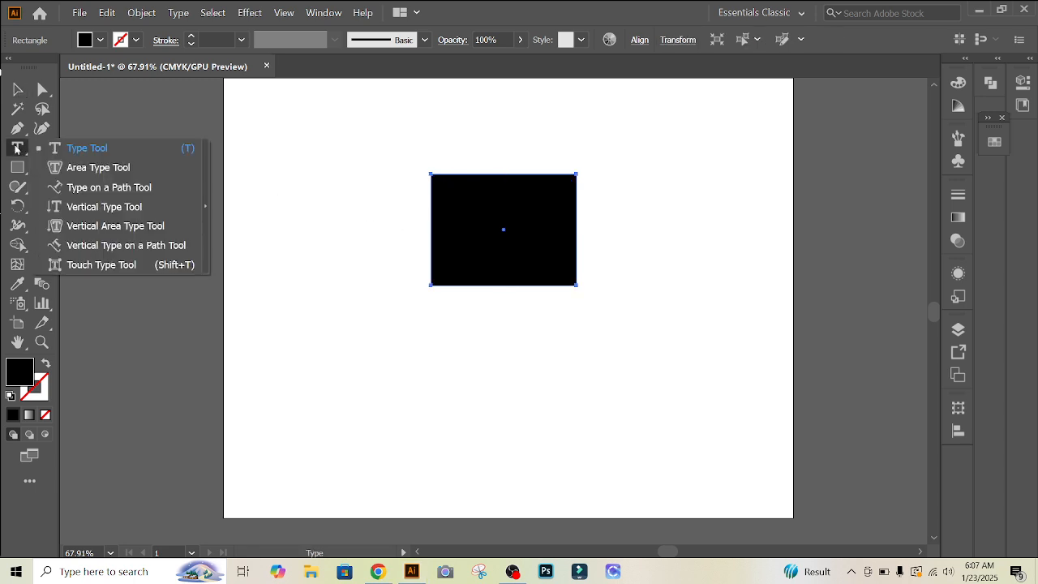
{"action": "left_click", "coordinate": [68, 165]}
{"action": "left_click", "coordinate": [498, 175]}
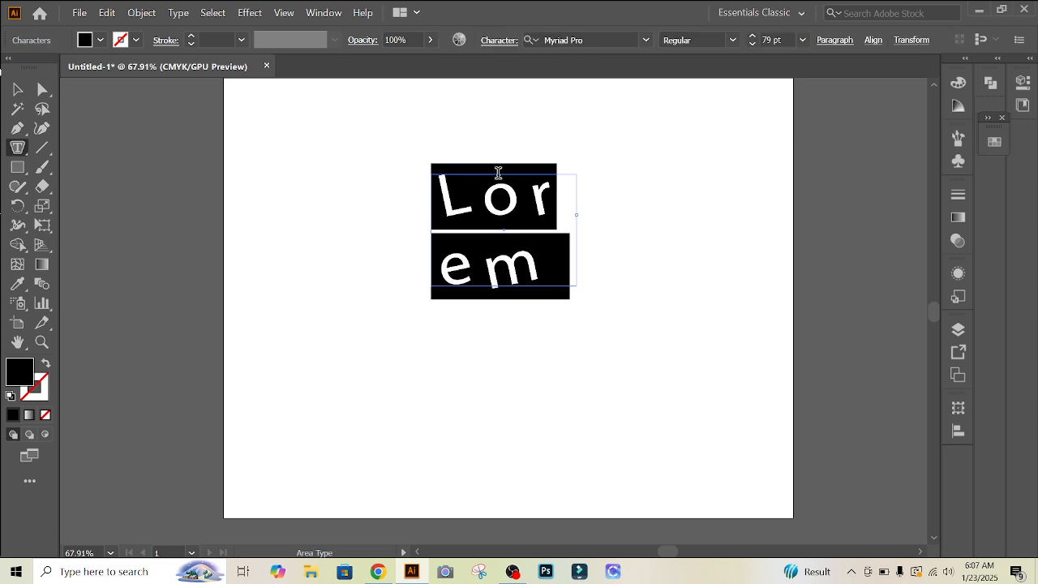
{"action": "type", "text": "jjk-fk-"}
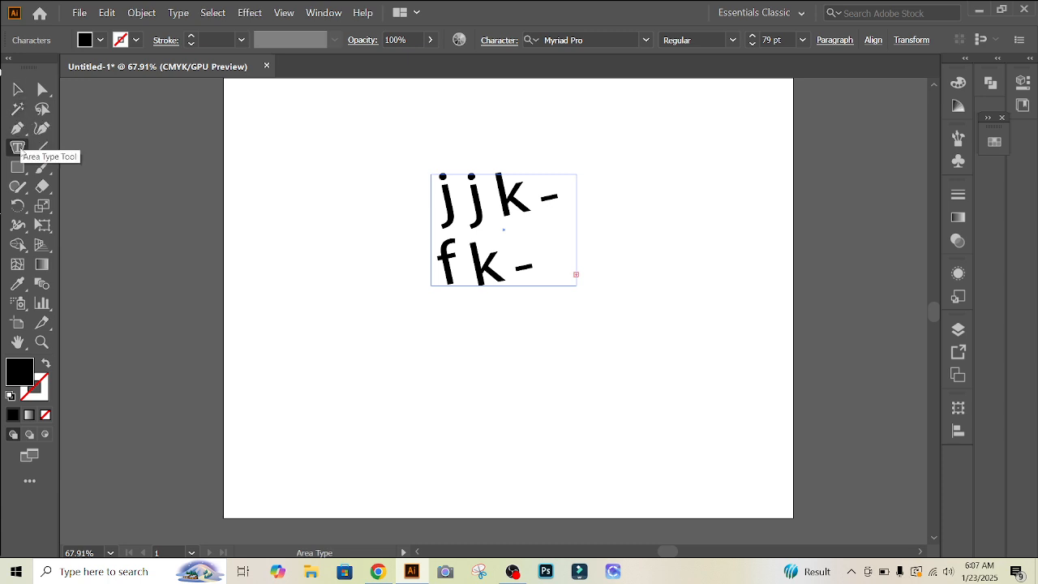
Select the "jjk-fk-" area text and delete it
{"action": "left_click", "coordinate": [17, 89]}
{"action": "left_click", "coordinate": [375, 155]}
{"action": "left_click", "coordinate": [544, 290]}
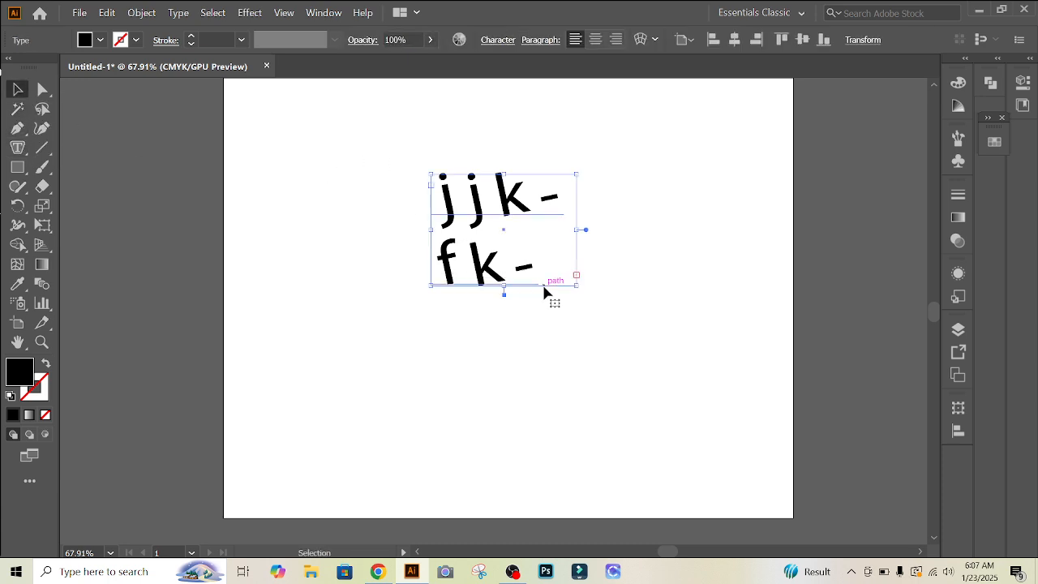
{"action": "key", "text": "Delete"}
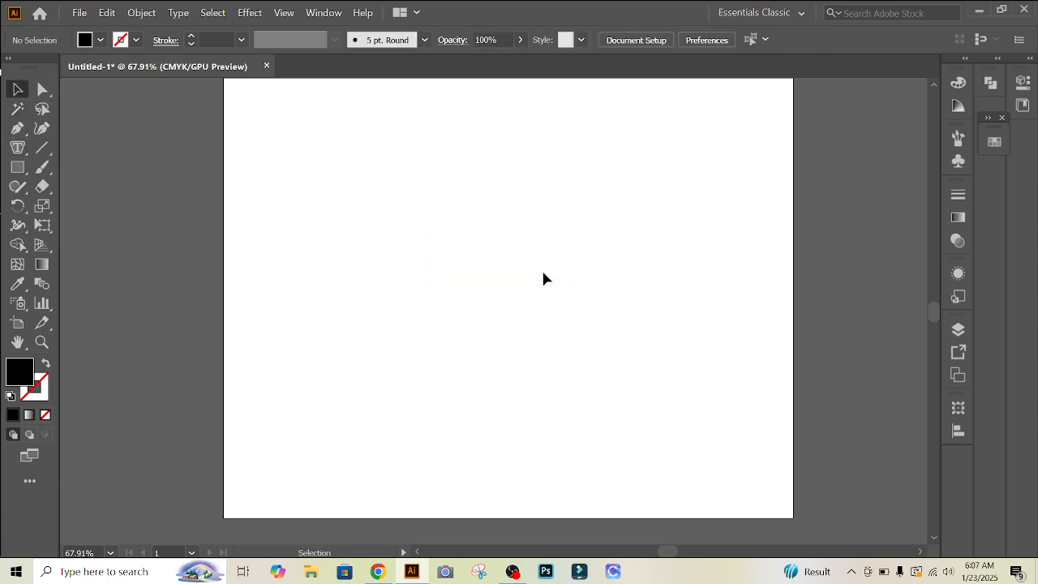
Draw a large black-filled circle in the left half of the artboard with the Ellipse tool
{"action": "left_click", "coordinate": [17, 154]}
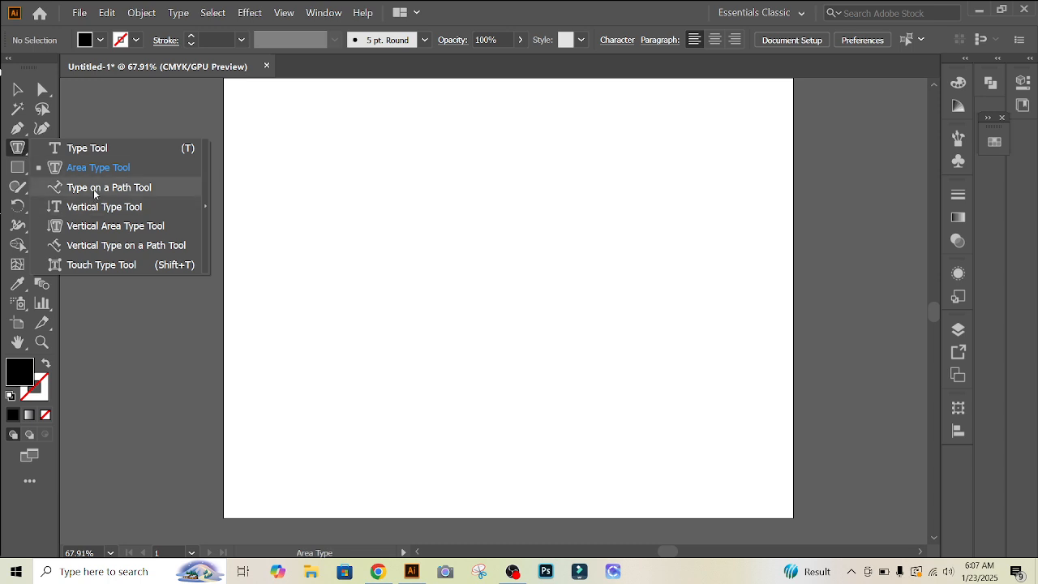
{"action": "left_click", "coordinate": [17, 91]}
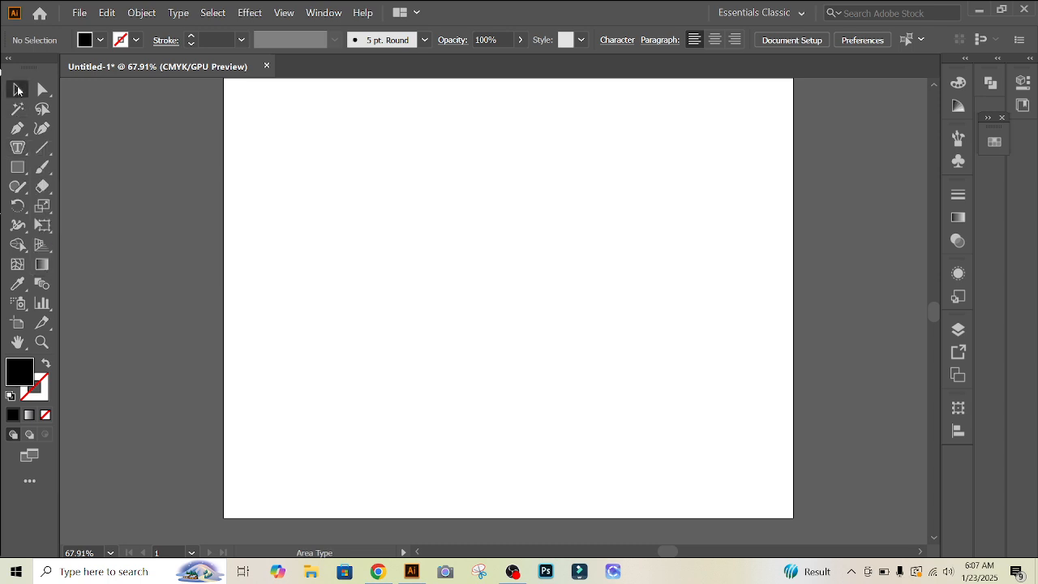
{"action": "left_click", "coordinate": [17, 167]}
{"action": "left_click", "coordinate": [76, 206]}
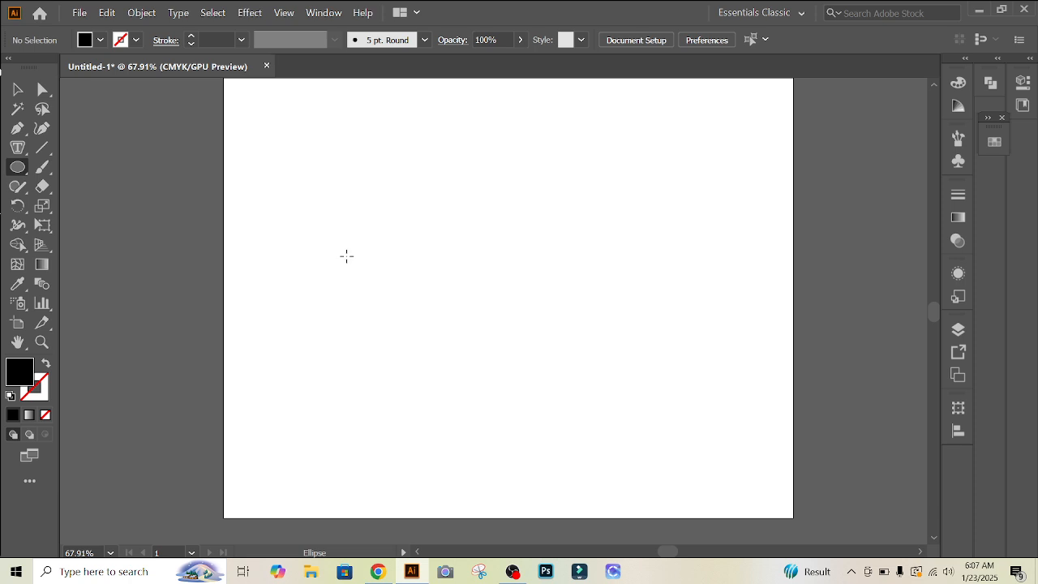
{"action": "left_click_drag", "start_coordinate": [344, 258], "coordinate": [427, 335]}
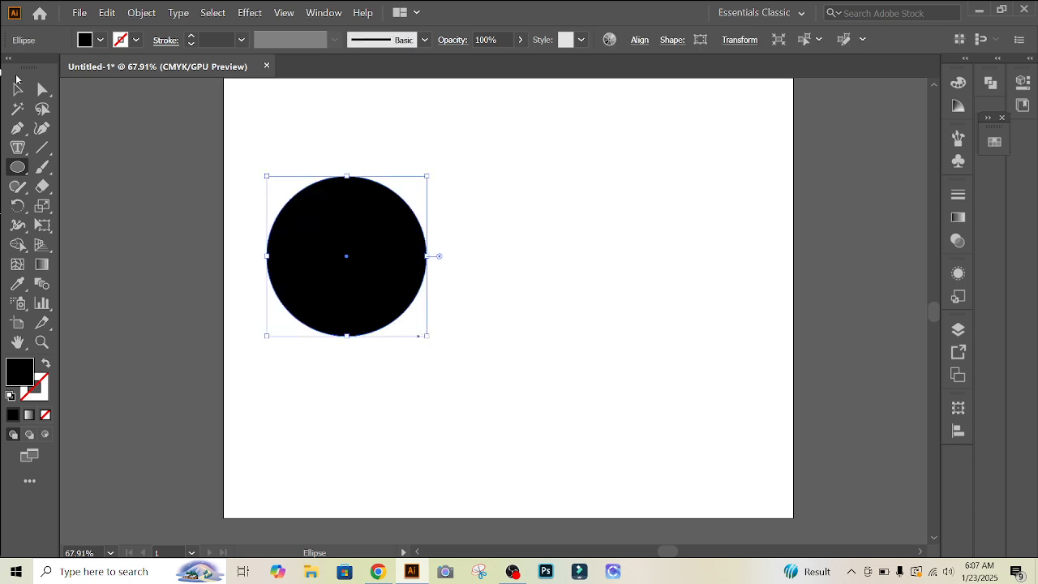
Move the black circle toward the middle of the artboard and deselect it
{"action": "left_click", "coordinate": [17, 89]}
{"action": "left_click", "coordinate": [507, 199]}
{"action": "left_click_drag", "start_coordinate": [368, 252], "coordinate": [462, 270]}
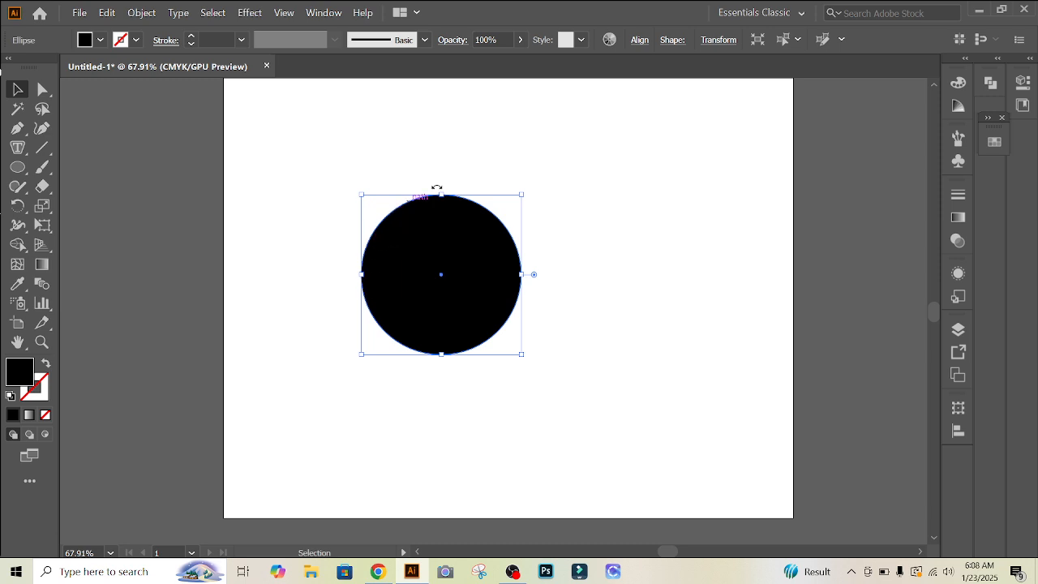
{"action": "left_click", "coordinate": [274, 188]}
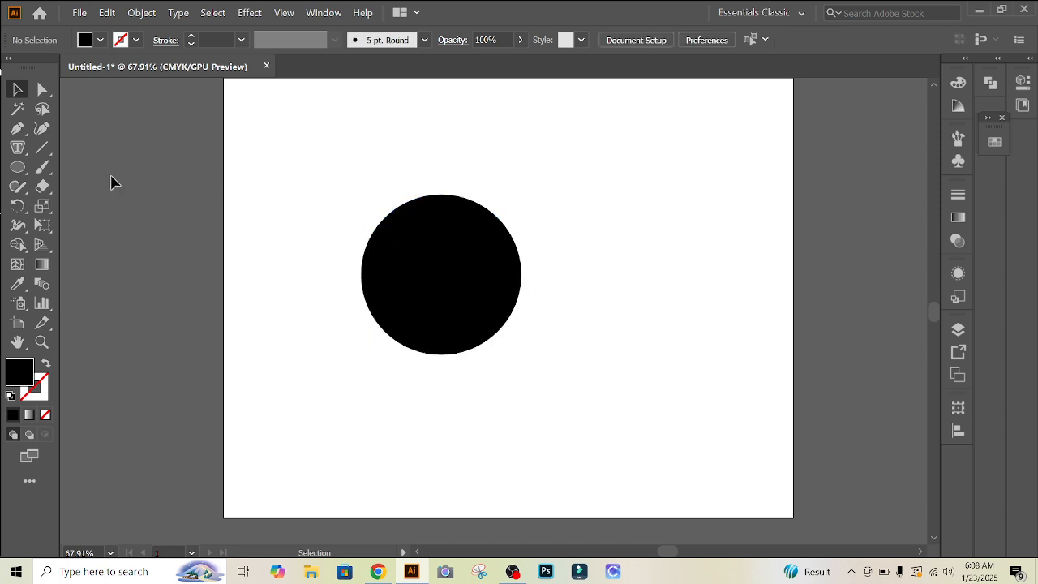
Draw a black square with the Rectangle tool and place it beside the circle in the artboard's upper right area
{"action": "left_click_drag", "start_coordinate": [17, 167], "coordinate": [84, 167]}
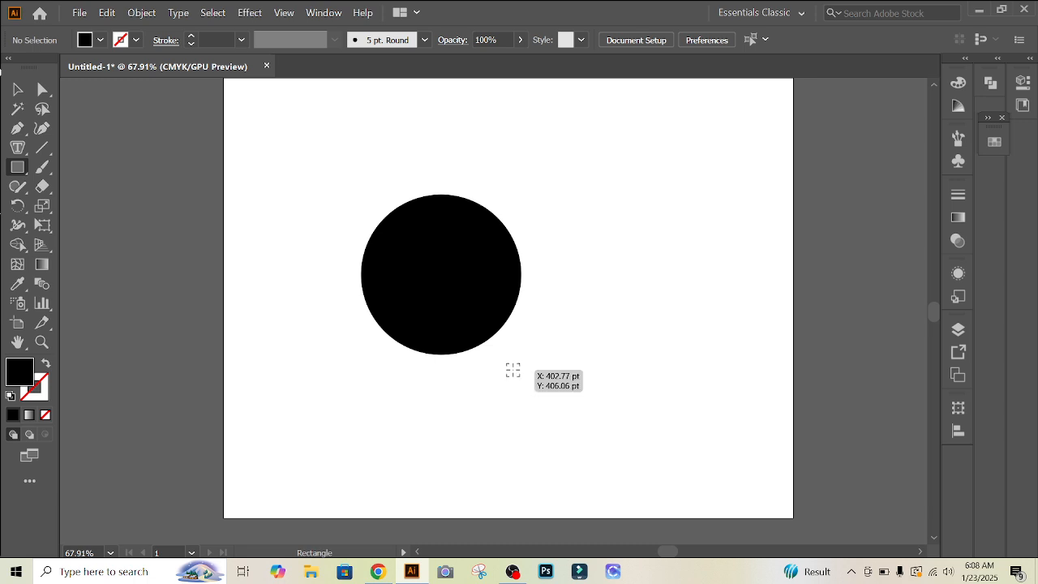
{"action": "left_click_drag", "start_coordinate": [513, 370], "coordinate": [600, 456]}
{"action": "left_click", "coordinate": [17, 89]}
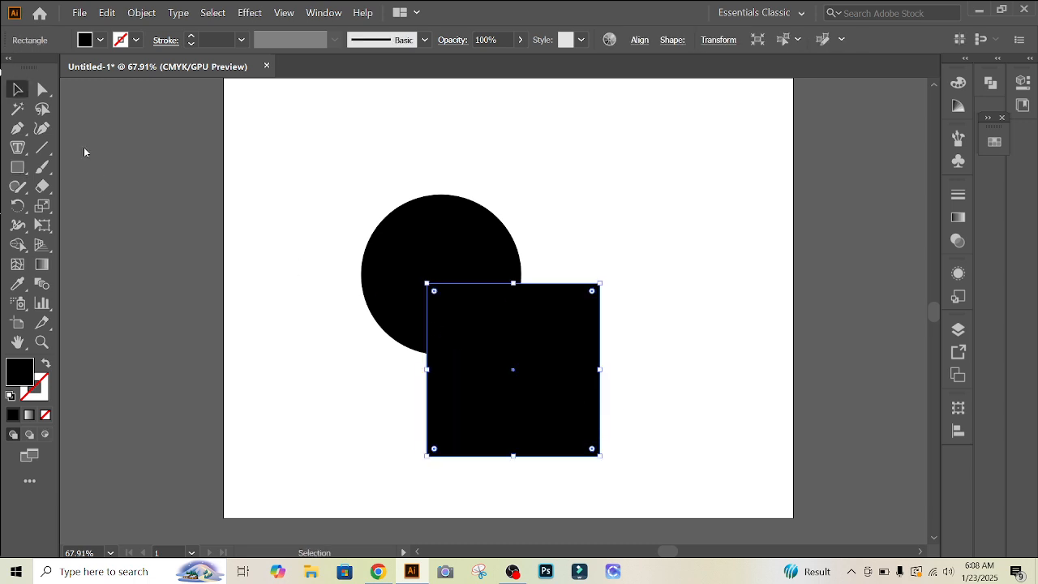
{"action": "left_click", "coordinate": [544, 241]}
{"action": "left_click_drag", "start_coordinate": [551, 365], "coordinate": [749, 231]}
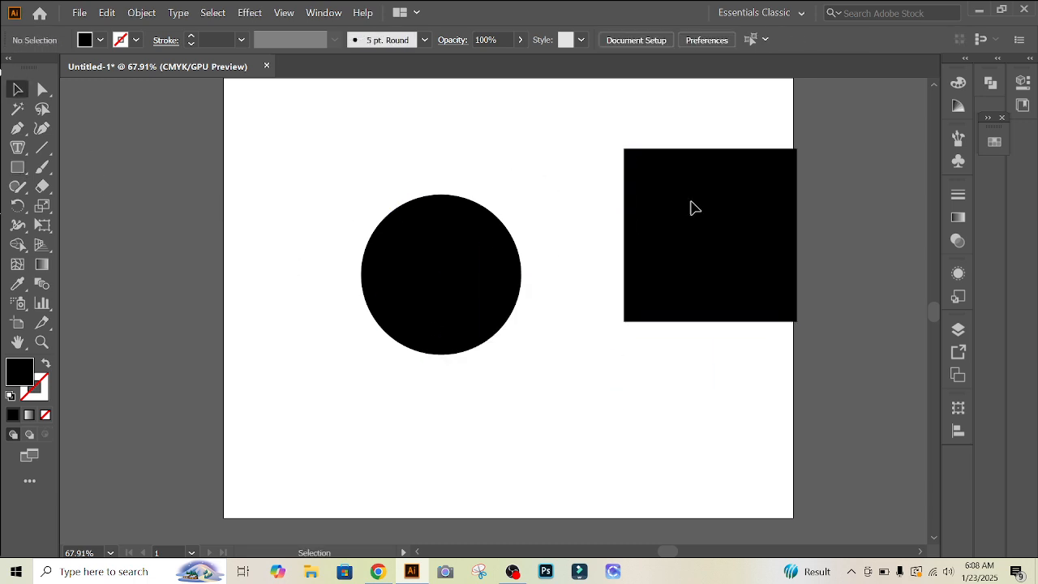
{"action": "left_click_drag", "start_coordinate": [690, 205], "coordinate": [658, 195]}
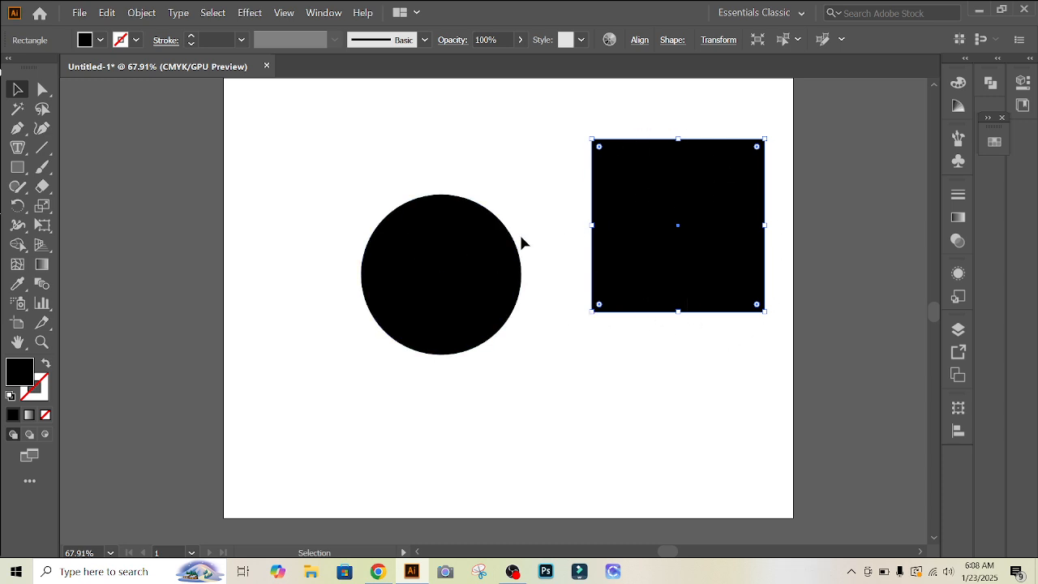
{"action": "left_click", "coordinate": [290, 166]}
Convert the circle's outline into path text with the Type on a Path tool and enter a sample name around it
{"action": "left_click", "coordinate": [673, 195]}
{"action": "left_click_drag", "start_coordinate": [18, 150], "coordinate": [77, 186]}
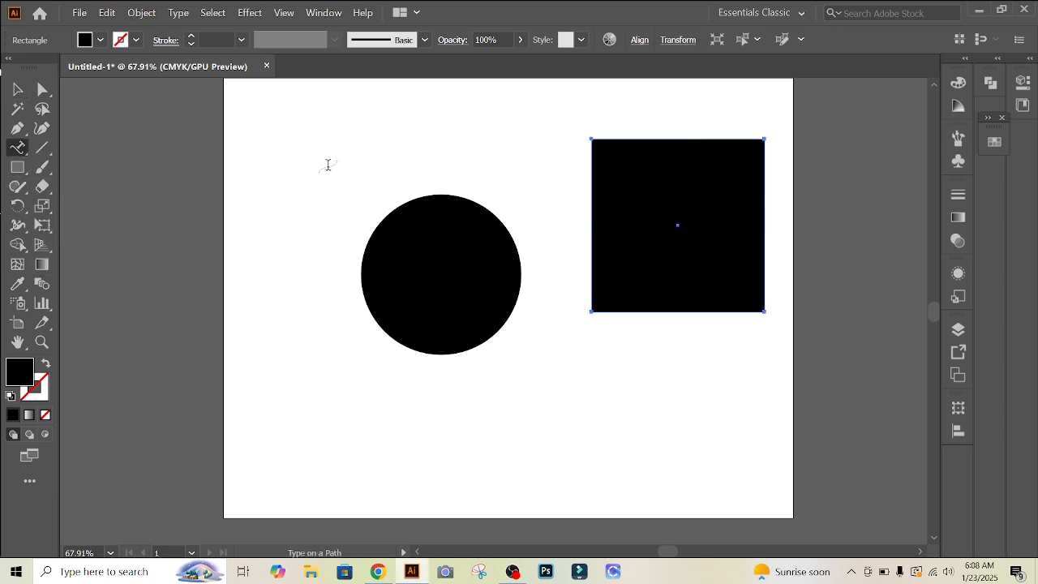
{"action": "left_click", "coordinate": [454, 195]}
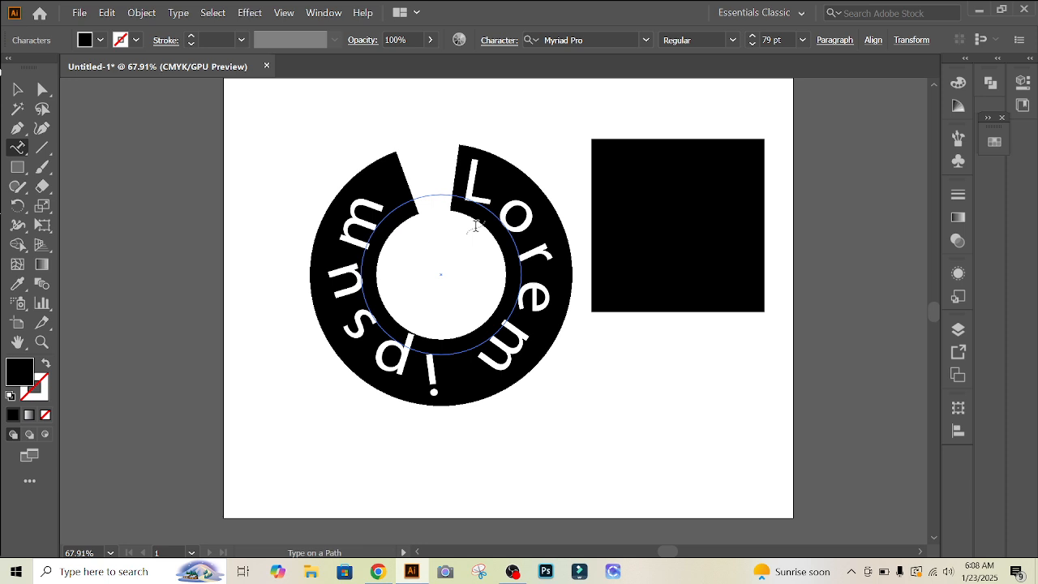
{"action": "type", "text": "tommy"}
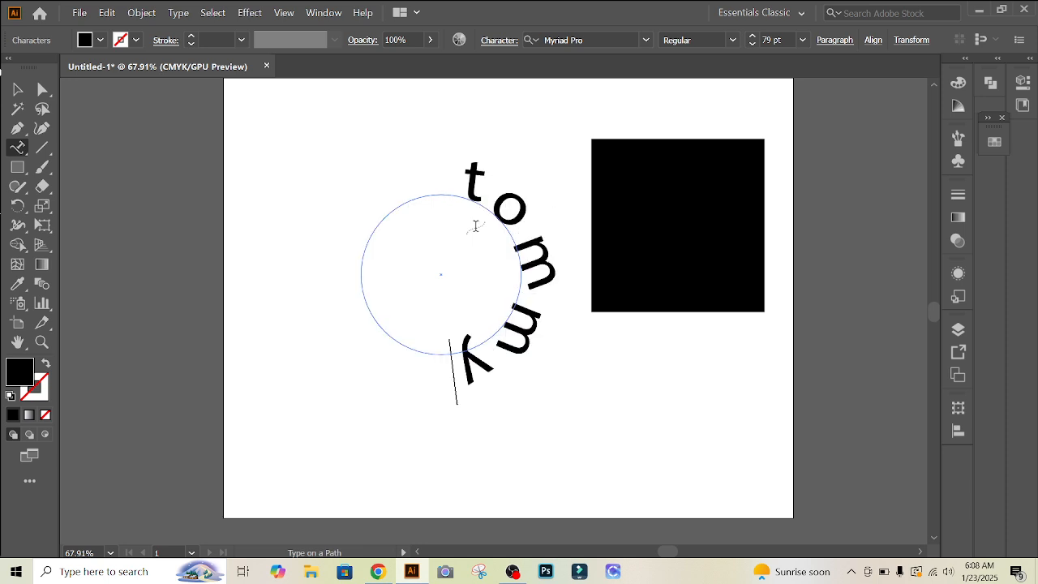
{"action": "type", "text": " ha"}
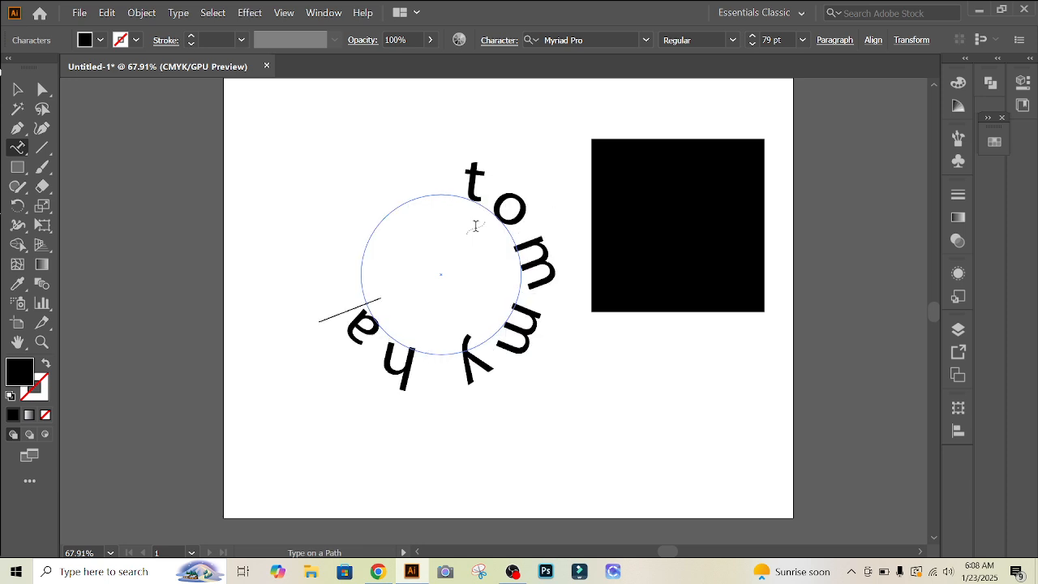
{"action": "type", "text": "liii"}
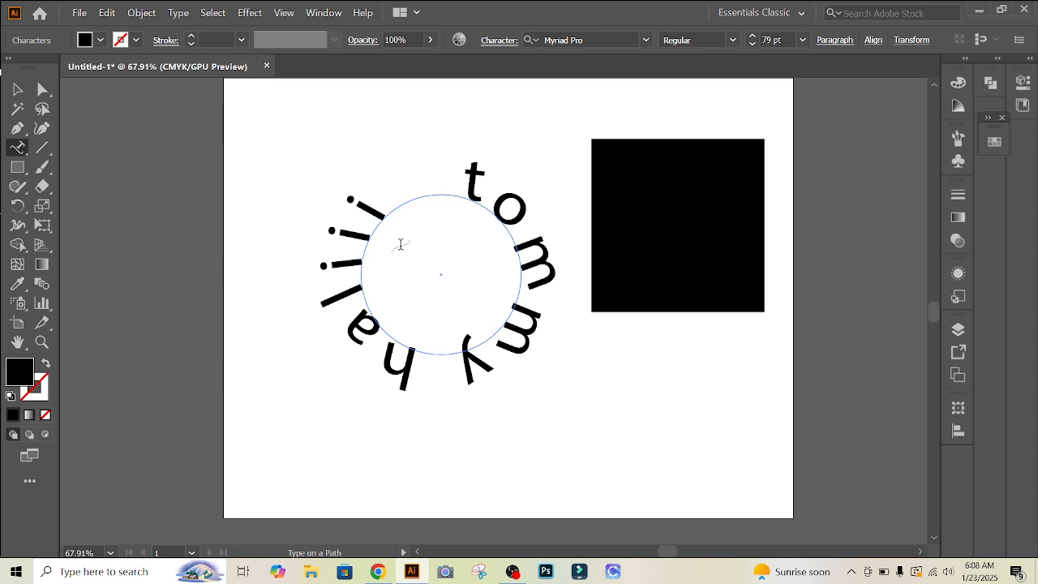
{"action": "key", "text": "Escape"}
{"action": "left_click", "coordinate": [209, 234]}
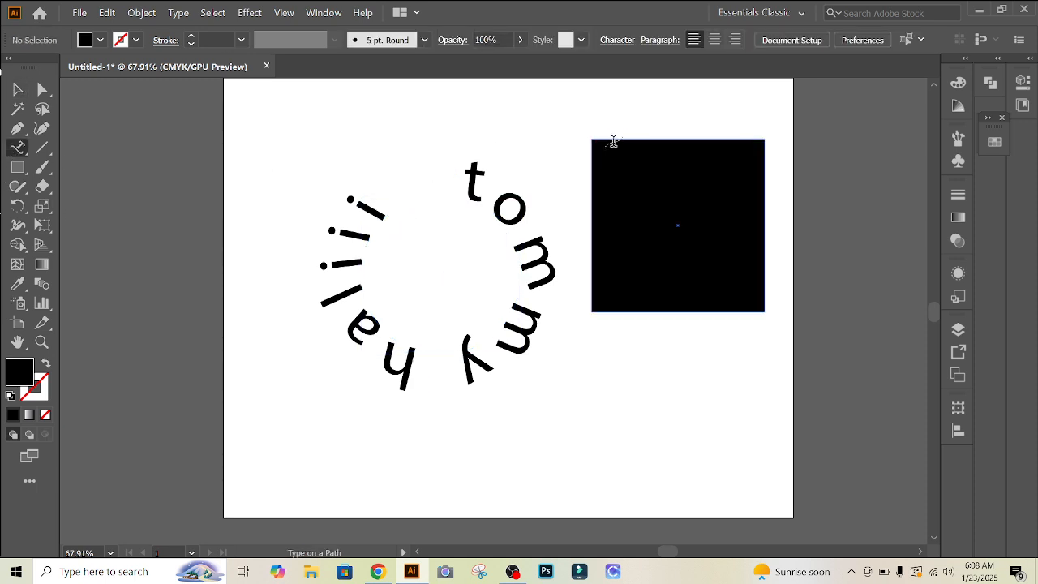
Try to start type on a path along the black square's outline
{"action": "left_click", "coordinate": [616, 221]}
{"action": "key", "text": "Return"}
{"action": "left_click", "coordinate": [723, 141]}
{"action": "left_click", "coordinate": [673, 308]}
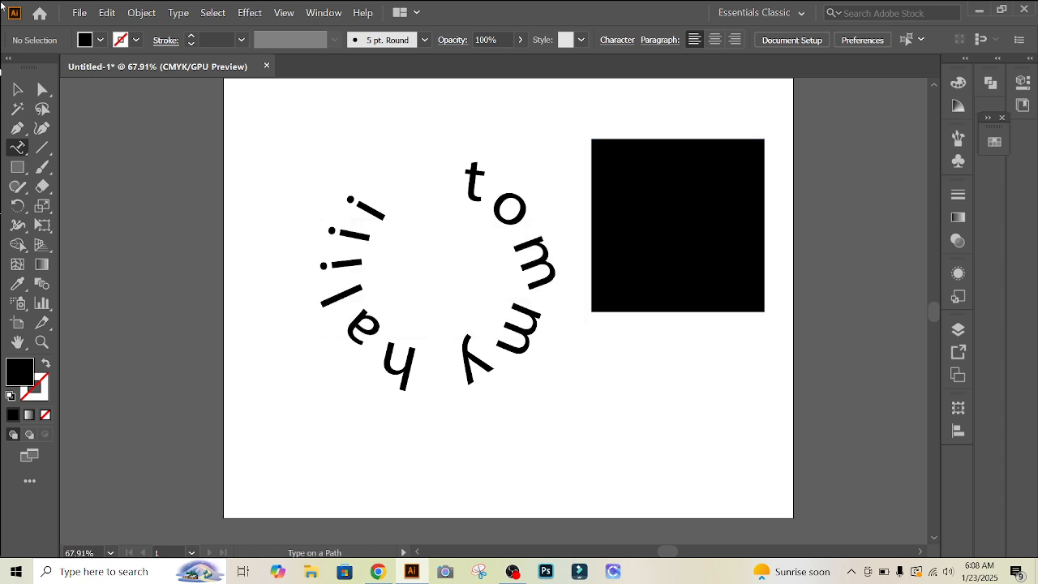
Delete the black square and the circular path text so the artboard is empty
{"action": "key", "text": "v"}
{"action": "left_click", "coordinate": [717, 175]}
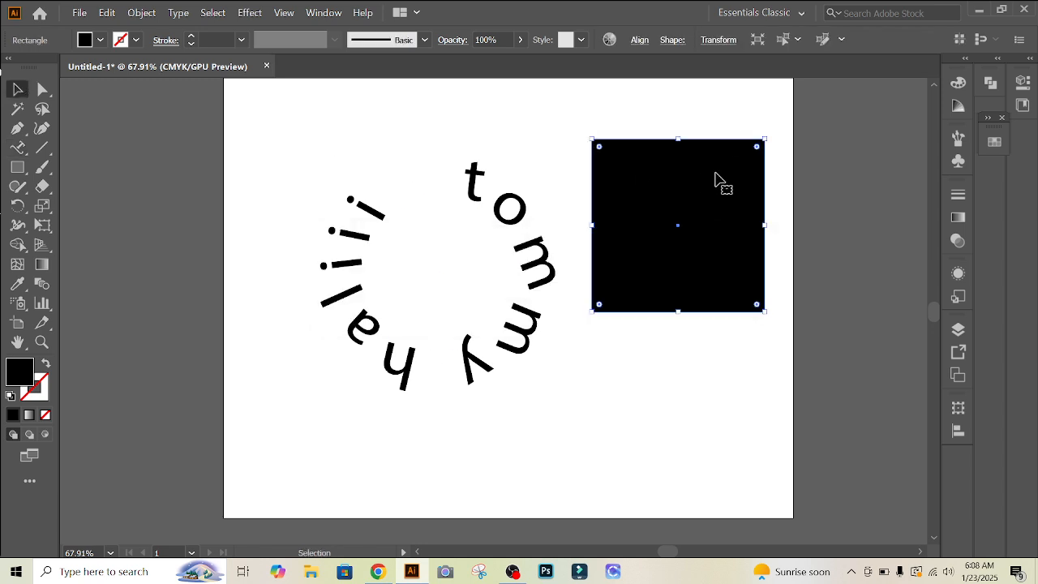
{"action": "key", "text": "Delete"}
{"action": "left_click_drag", "start_coordinate": [476, 235], "coordinate": [521, 227]}
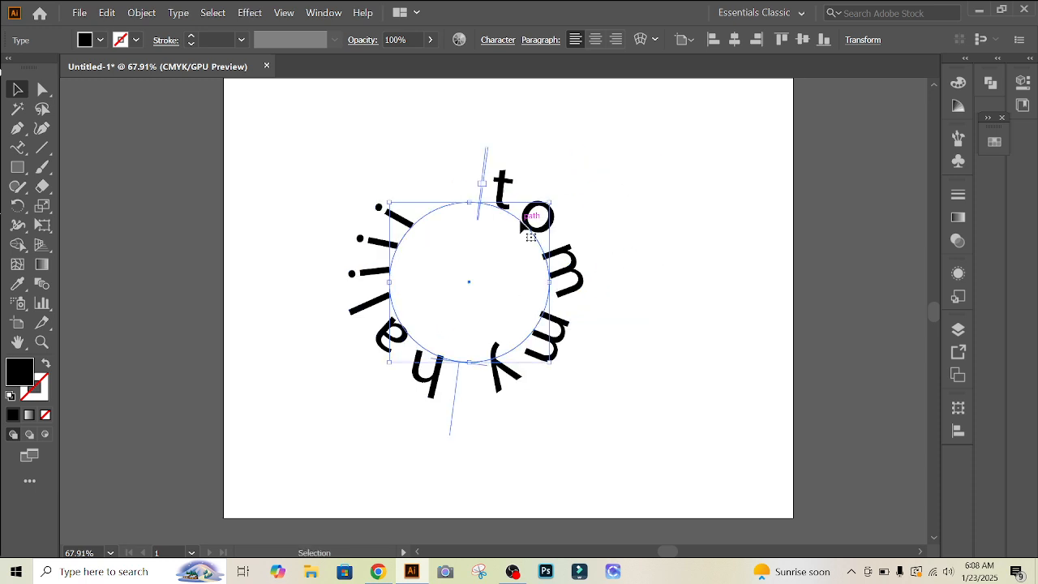
{"action": "key", "text": "Delete"}
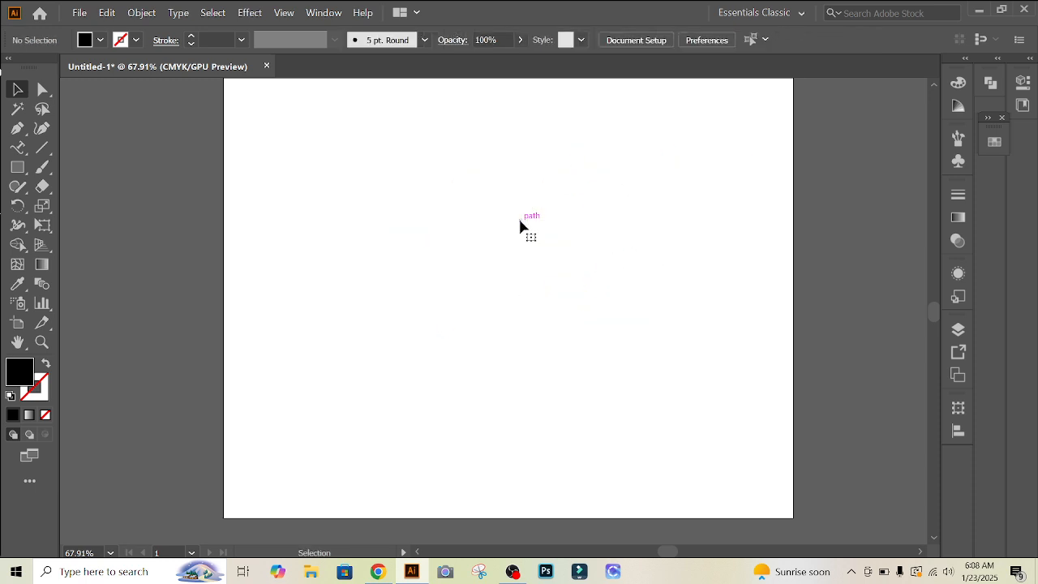
Add the sample text "fjjfjjf" near the middle of the artboard with the Vertical Type tool
{"action": "left_click", "coordinate": [18, 147]}
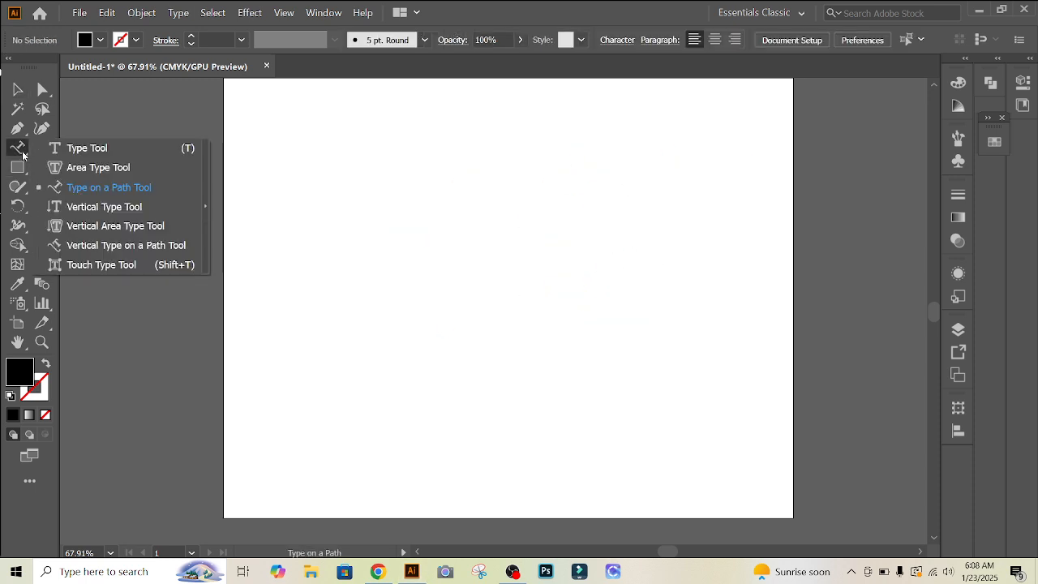
{"action": "left_click", "coordinate": [95, 209]}
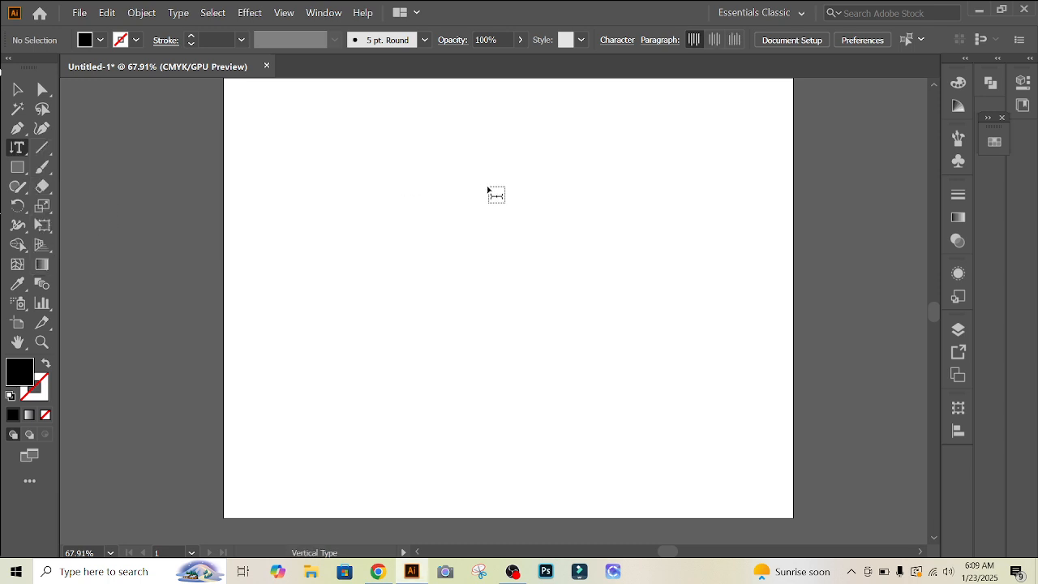
{"action": "left_click", "coordinate": [458, 183]}
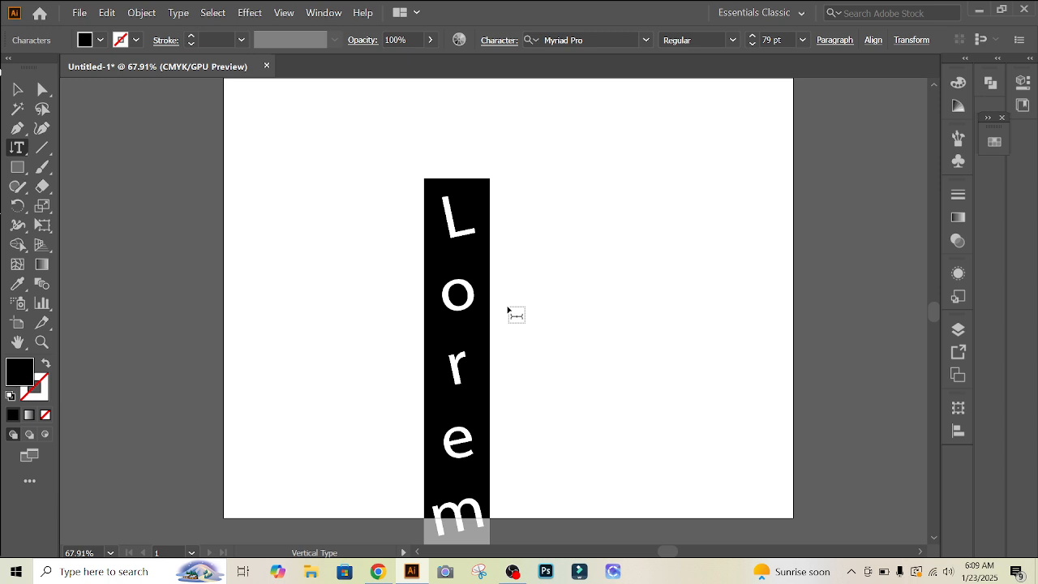
{"action": "type", "text": "fjjfjjf"}
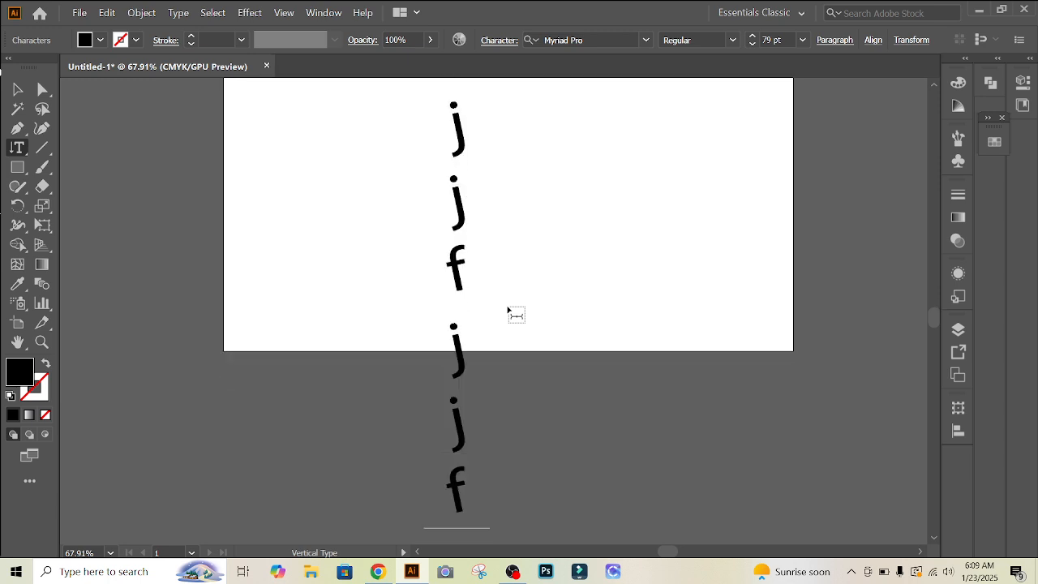
{"action": "scroll", "coordinate": [511, 312], "scroll_direction": "up", "scroll_amount": 5}
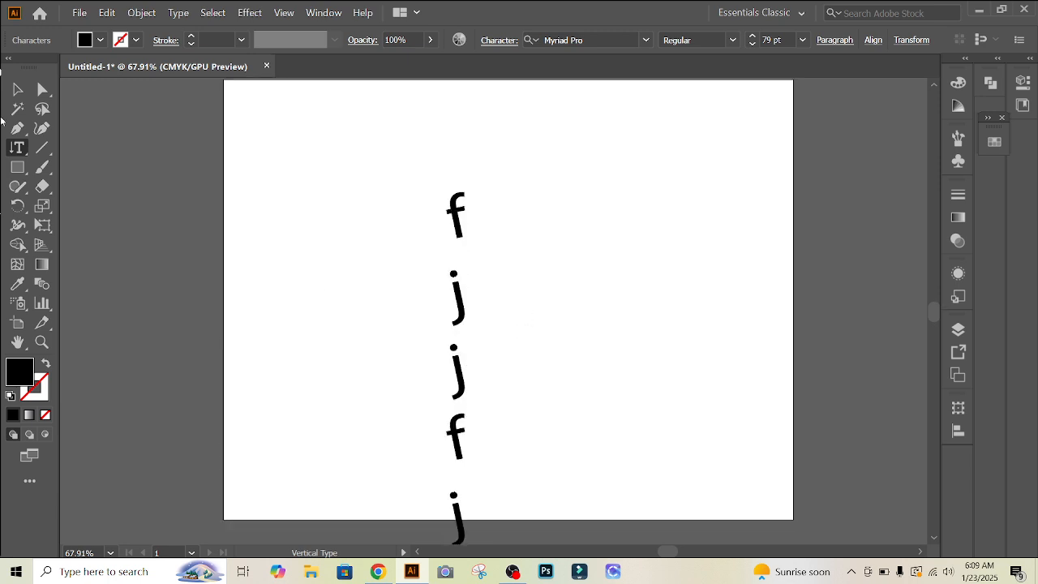
Select the vertical text object and delete it
{"action": "left_click", "coordinate": [17, 89]}
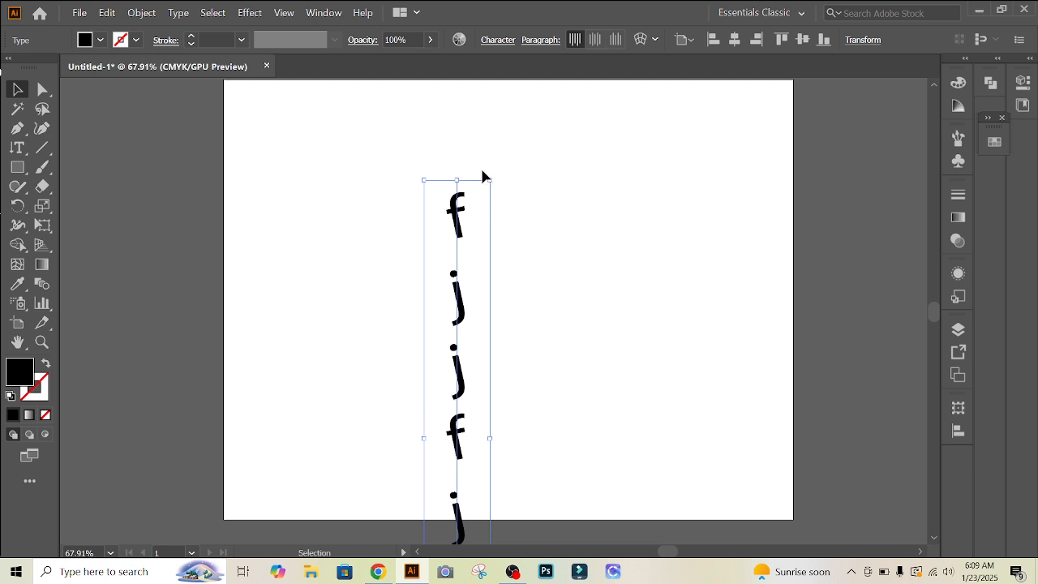
{"action": "key", "text": "Delete"}
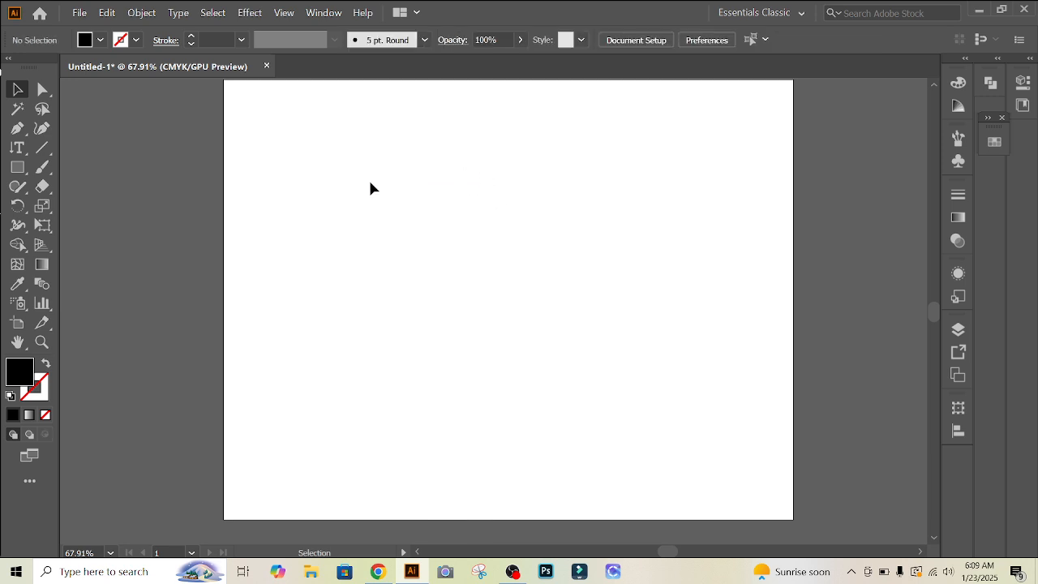
{"action": "left_click", "coordinate": [17, 146]}
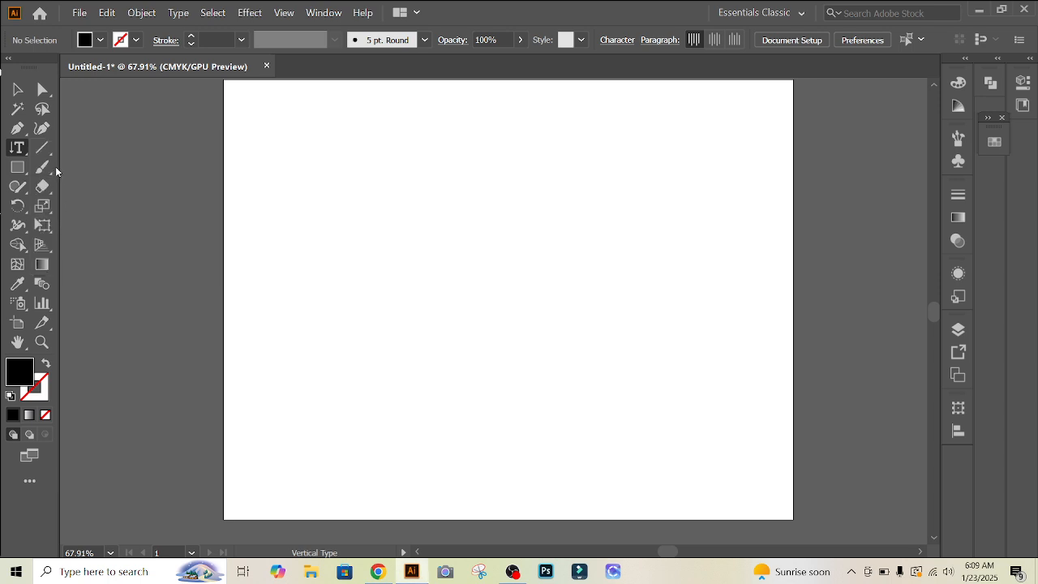
{"action": "key", "text": "v"}
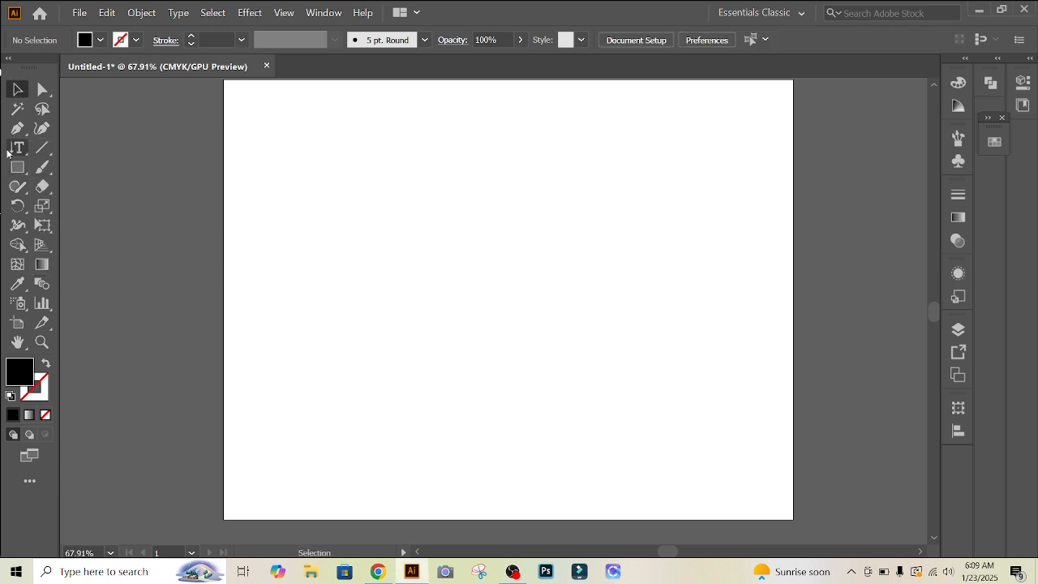
{"action": "scroll", "coordinate": [342, 176], "scroll_direction": "up", "scroll_amount": 1}
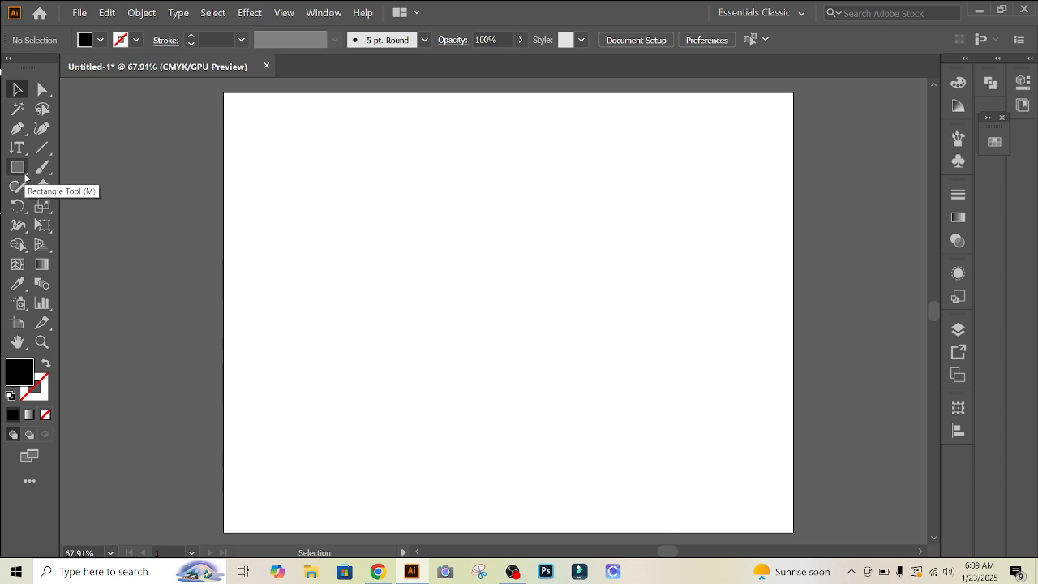
Draw a wide black rectangle in the middle of the artboard with the Rectangle tool and deselect it
{"action": "left_click", "coordinate": [27, 175]}
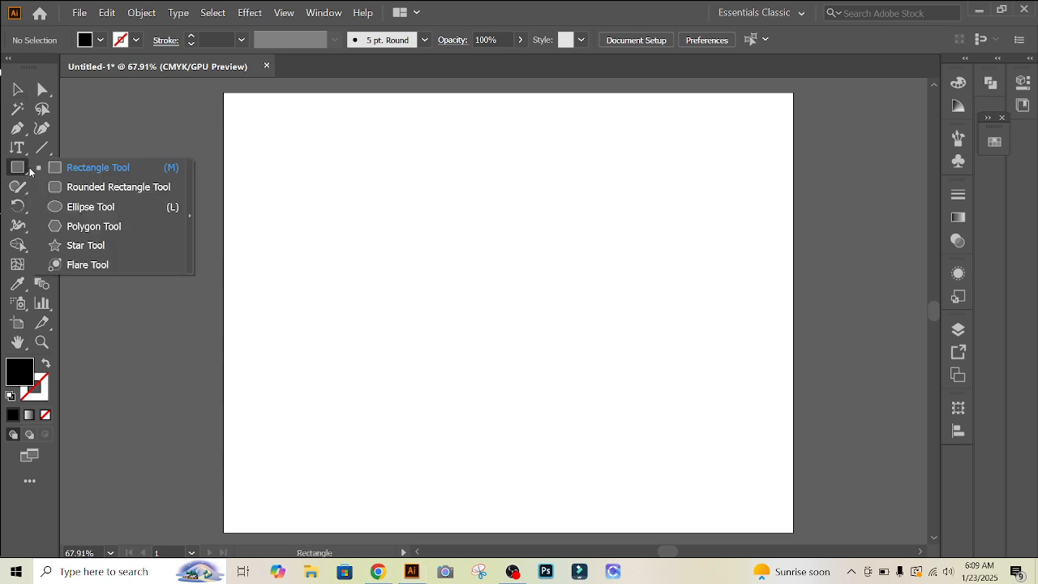
{"action": "left_click", "coordinate": [115, 167]}
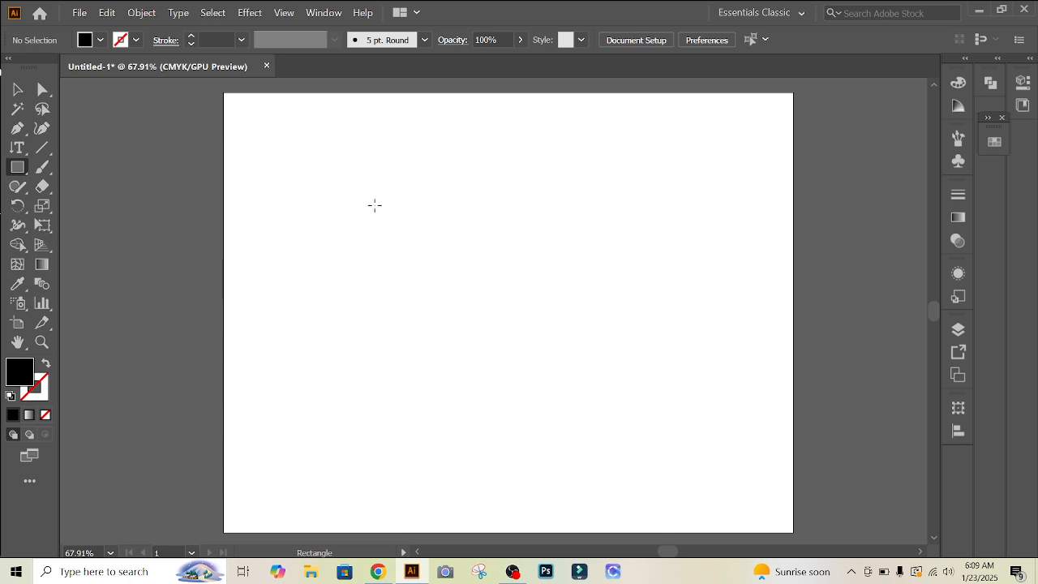
{"action": "left_click", "coordinate": [17, 89]}
{"action": "left_click", "coordinate": [11, 171]}
{"action": "left_click_drag", "start_coordinate": [390, 215], "coordinate": [690, 381]}
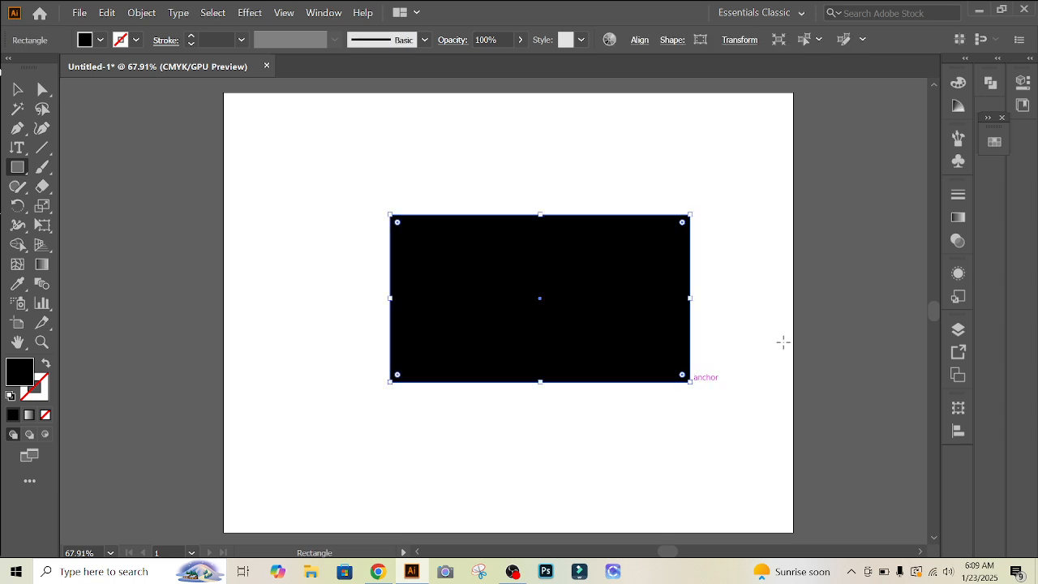
{"action": "left_click", "coordinate": [21, 91]}
{"action": "left_click", "coordinate": [317, 214]}
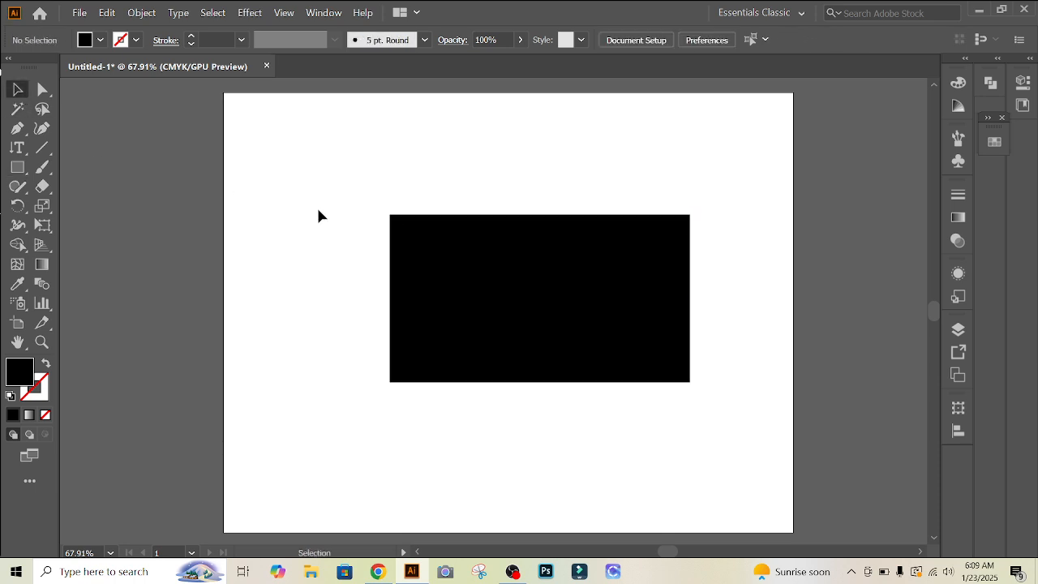
Scale the black rectangle down and move it to the upper left part of the artboard
{"action": "left_click", "coordinate": [567, 255]}
{"action": "left_click_drag", "start_coordinate": [690, 215], "coordinate": [599, 274]}
{"action": "key", "text": "ctrl+shift+a"}
{"action": "left_click_drag", "start_coordinate": [558, 352], "coordinate": [468, 265]}
{"action": "left_click", "coordinate": [585, 252]}
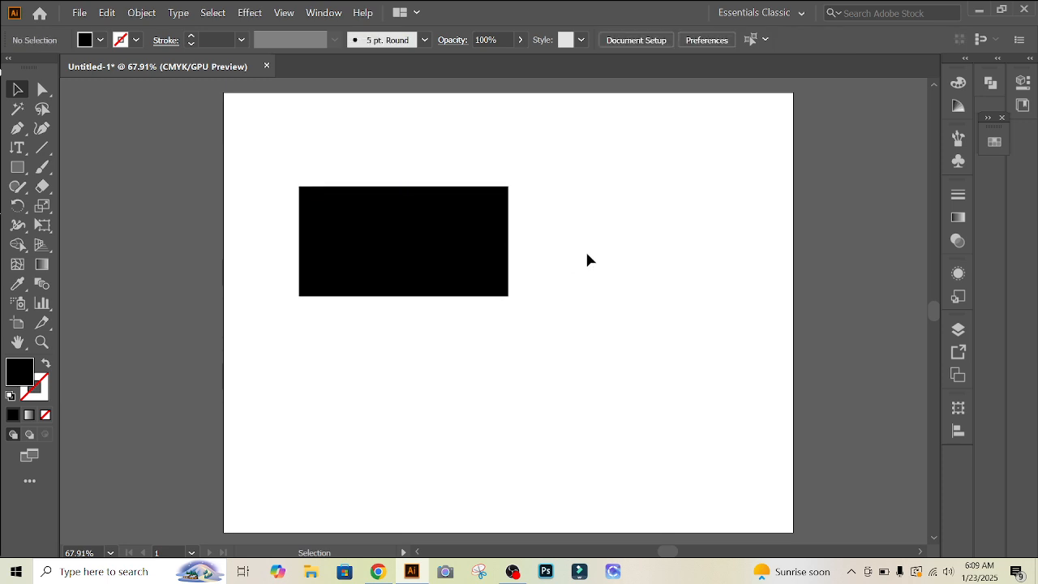
Add the point text "lotrit" below the black rectangle with the Type tool
{"action": "left_click", "coordinate": [364, 287]}
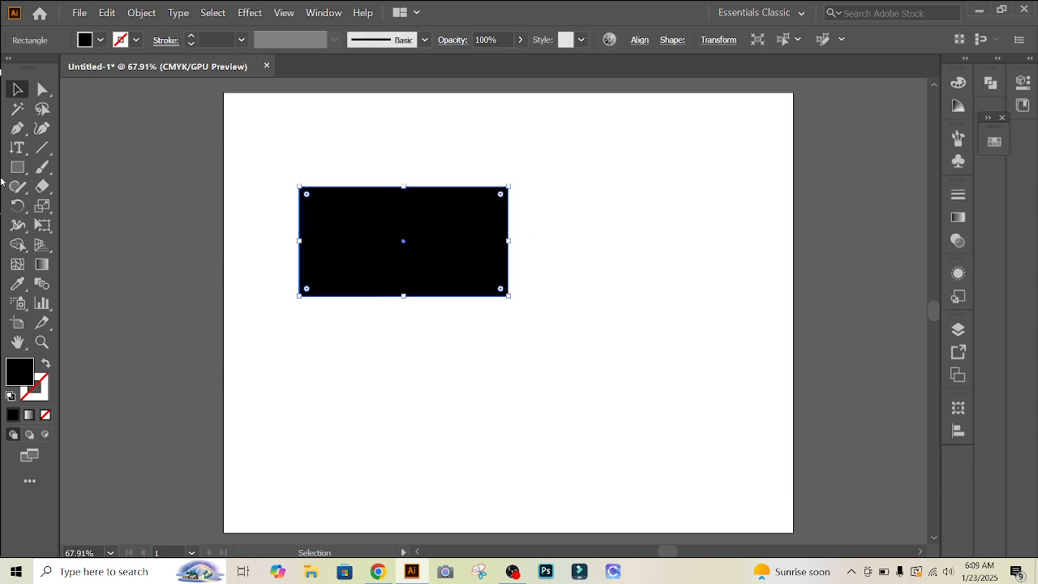
{"action": "left_click", "coordinate": [17, 151]}
{"action": "left_click_drag", "start_coordinate": [17, 151], "coordinate": [91, 146]}
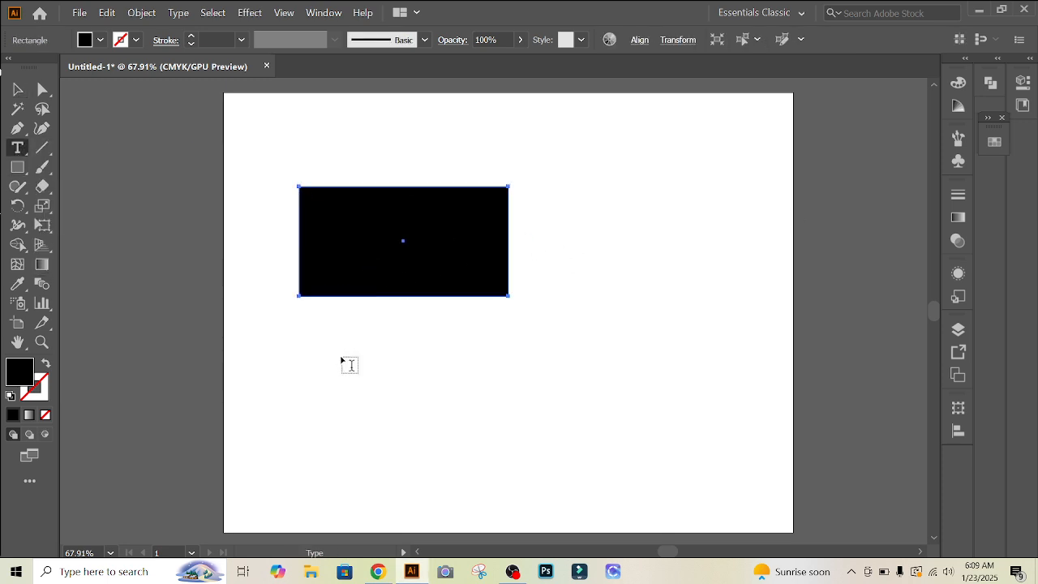
{"action": "left_click", "coordinate": [344, 360]}
{"action": "type", "text": "lotrit"}
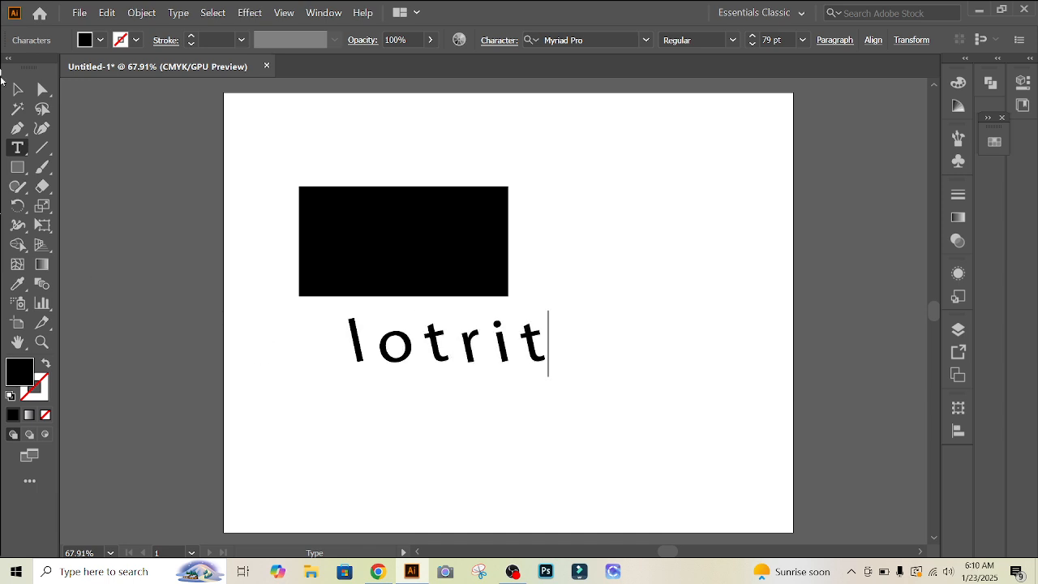
{"action": "key", "text": "Escape"}
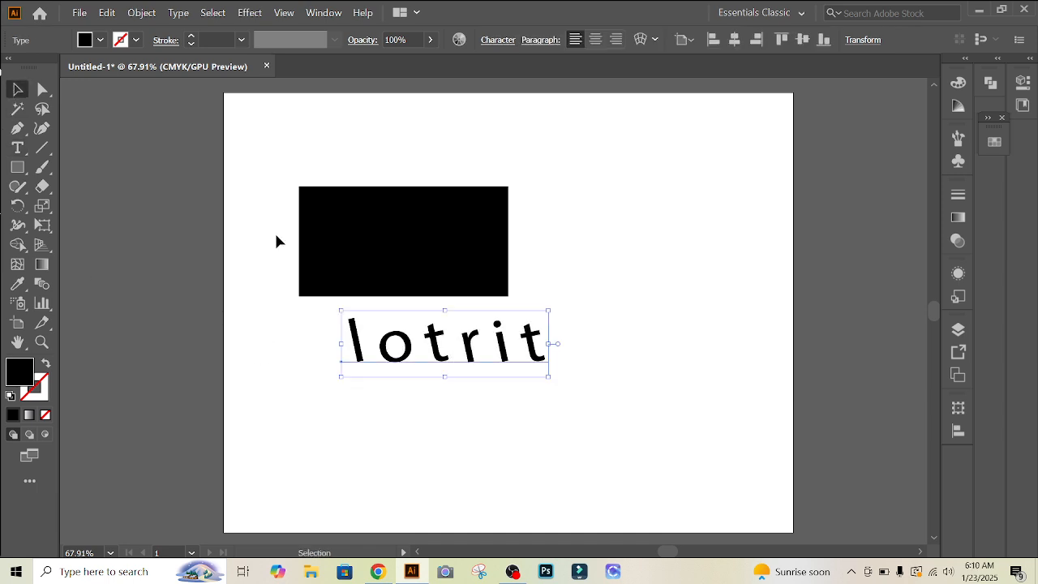
Change the font of the "lotrit" text to Algerian
{"action": "left_click", "coordinate": [509, 44]}
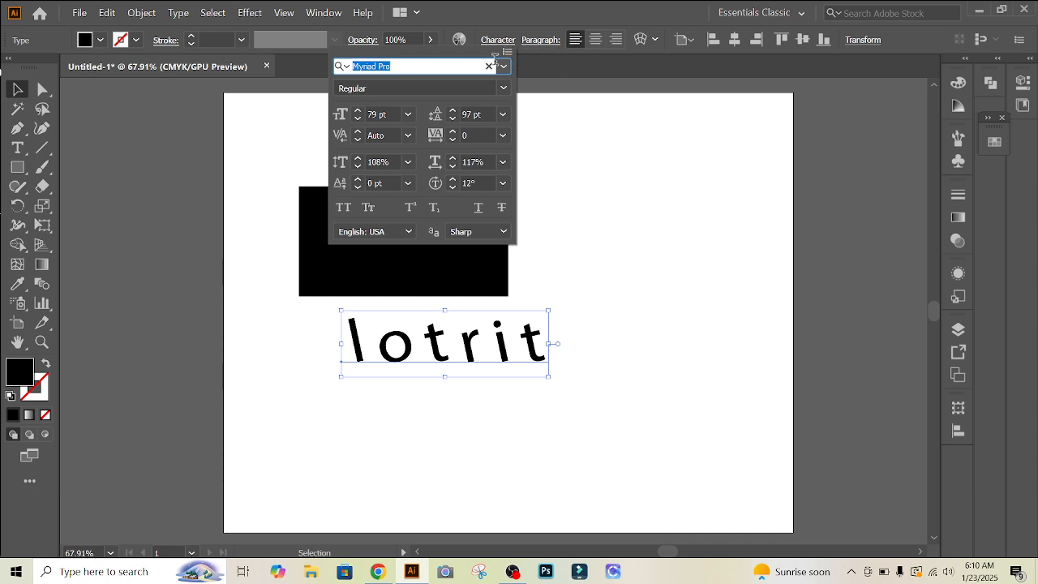
{"action": "left_click", "coordinate": [503, 66]}
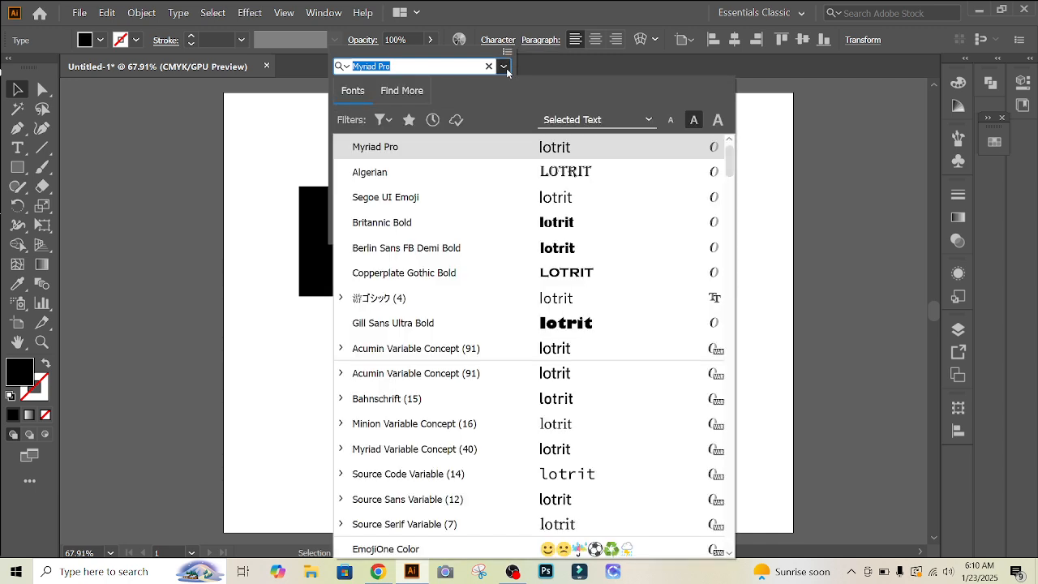
{"action": "left_click", "coordinate": [567, 176]}
{"action": "left_click", "coordinate": [728, 331]}
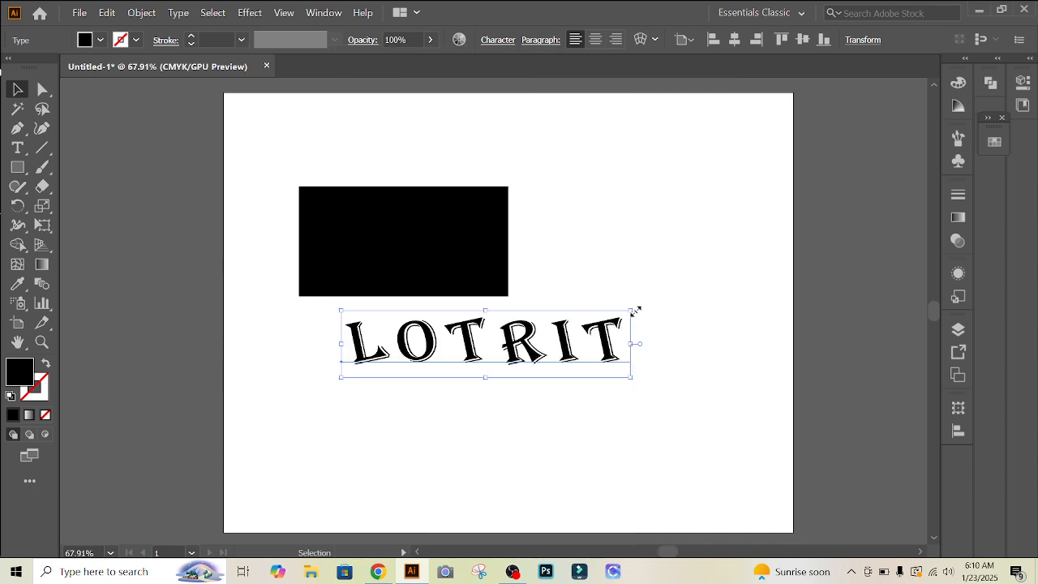
Scale the "LOTRIT" text down to less than half its width and place it over the black rectangle
{"action": "left_click_drag", "start_coordinate": [631, 310], "coordinate": [625, 328]}
{"action": "left_click", "coordinate": [625, 328]}
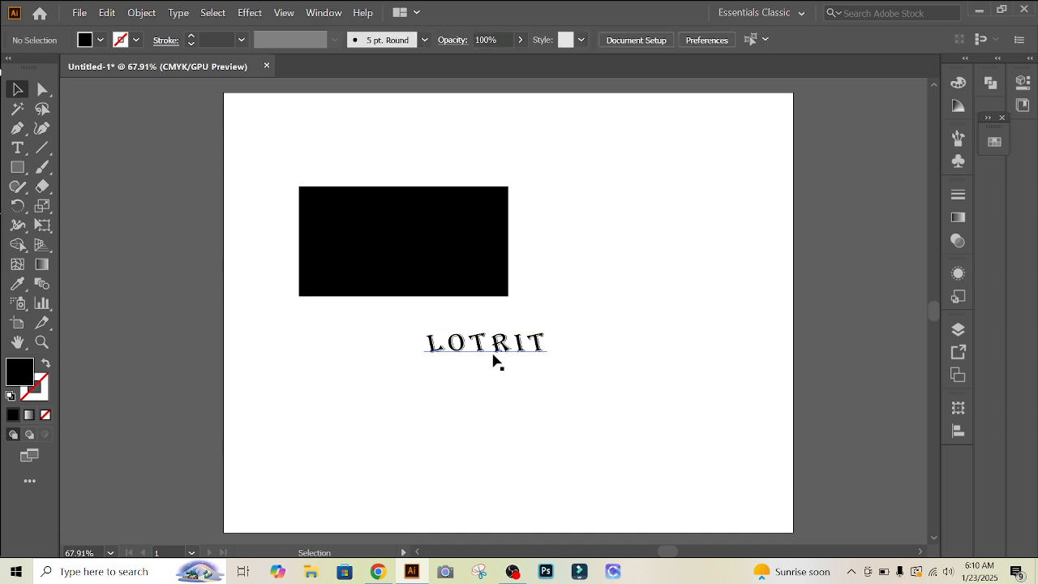
{"action": "left_click_drag", "start_coordinate": [495, 361], "coordinate": [405, 263]}
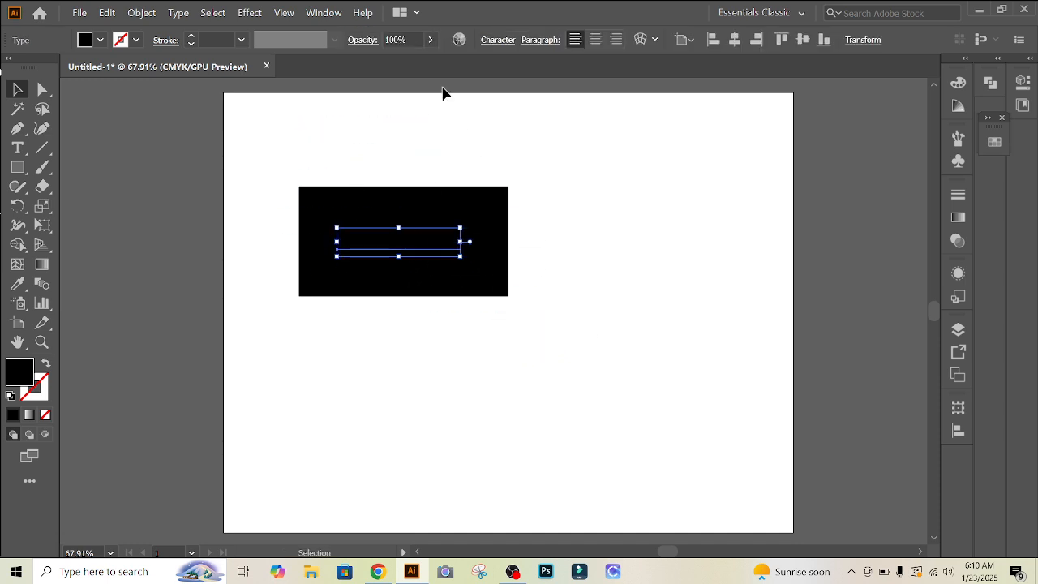
Fill the "LOTRIT" text with the White swatch and deselect it
{"action": "left_click", "coordinate": [994, 141]}
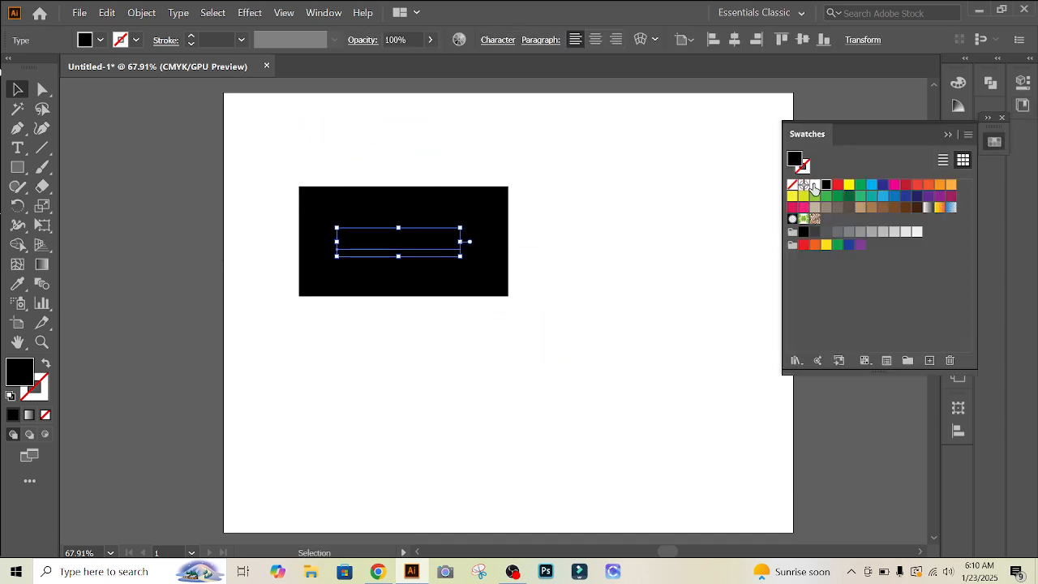
{"action": "left_click", "coordinate": [814, 185]}
{"action": "left_click", "coordinate": [950, 134]}
{"action": "left_click", "coordinate": [670, 175]}
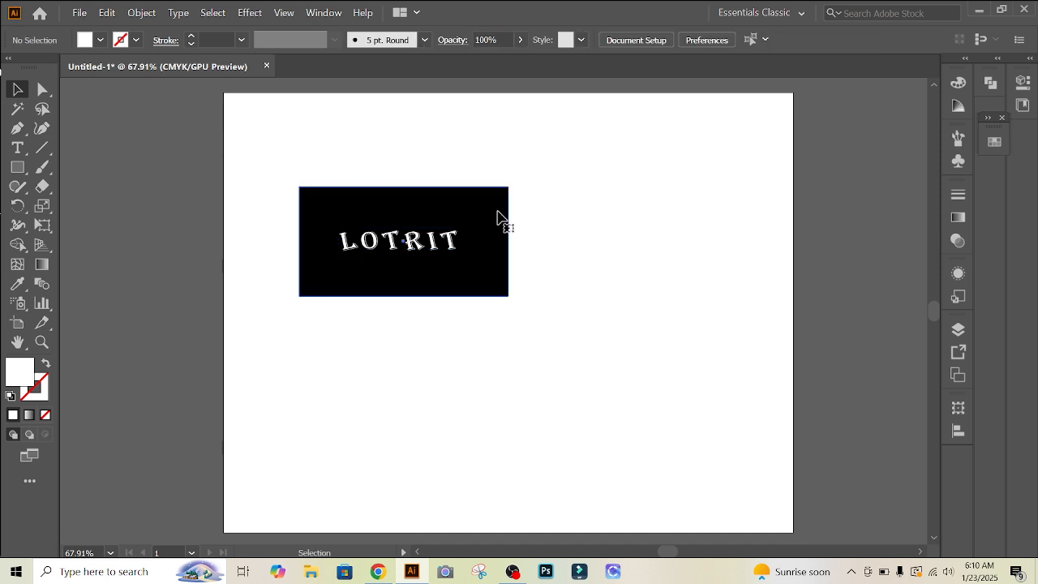
Scale the black rectangle down around its center so it fits closely around the "LOTRIT" text, and deselect it
{"action": "left_click", "coordinate": [495, 216]}
{"action": "left_click_drag", "start_coordinate": [508, 185], "coordinate": [477, 202]}
{"action": "left_click", "coordinate": [566, 251]}
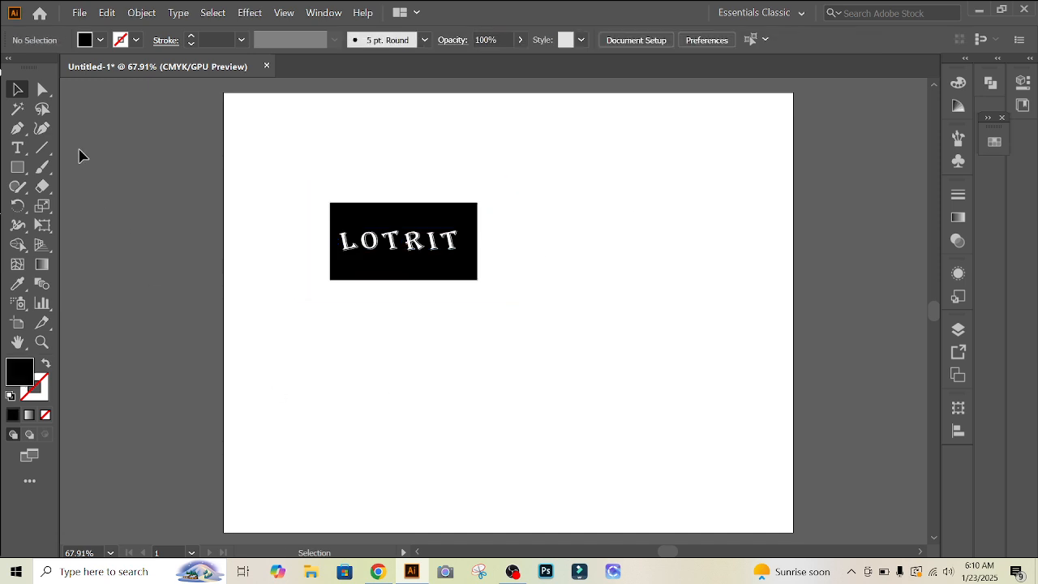
Activate the Rectangle tool and check which units its exact-size dialog uses without creating a shape
{"action": "left_click", "coordinate": [22, 170]}
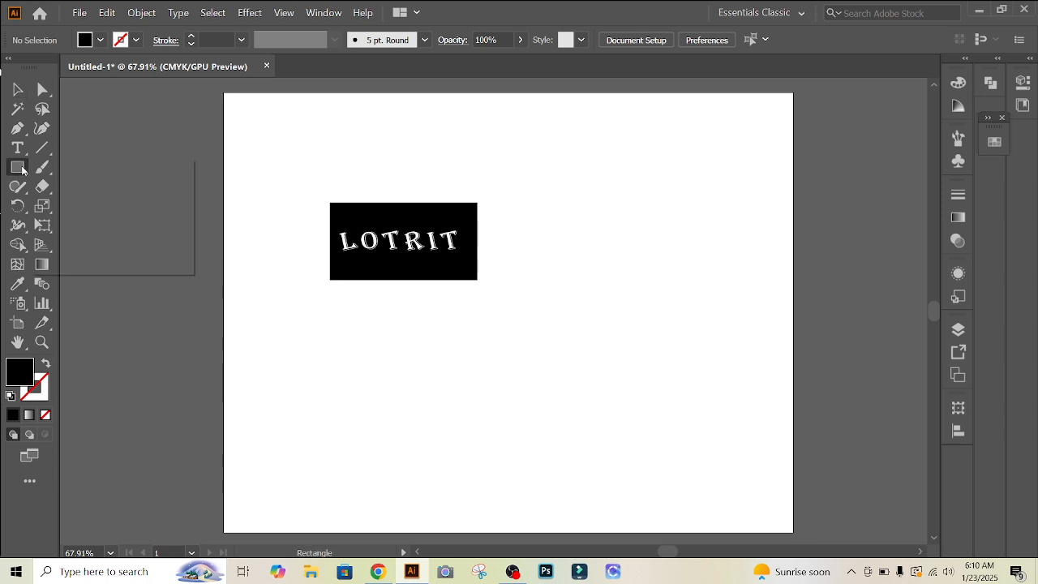
{"action": "left_click", "coordinate": [89, 167]}
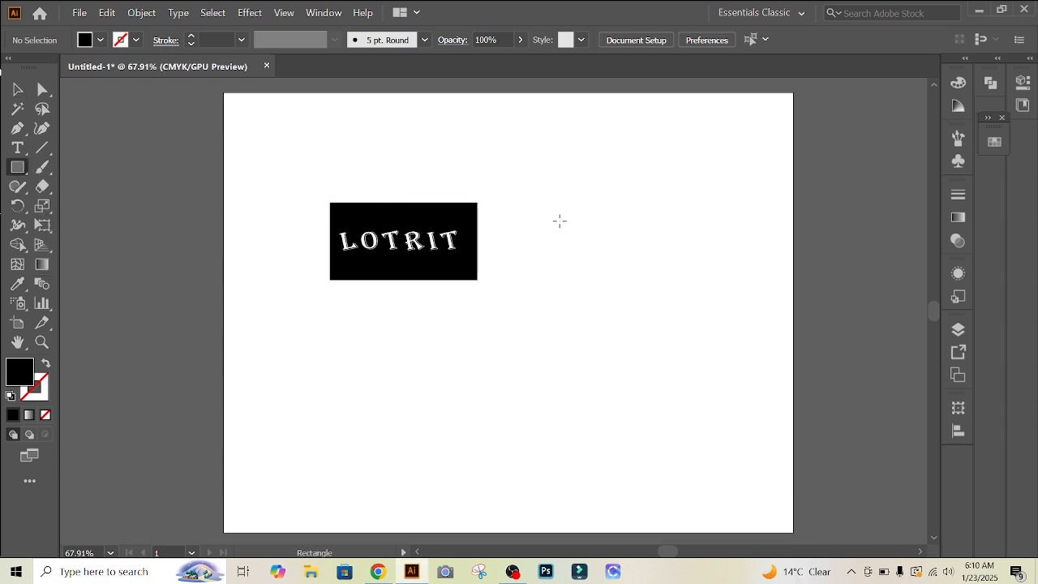
{"action": "left_click", "coordinate": [18, 171]}
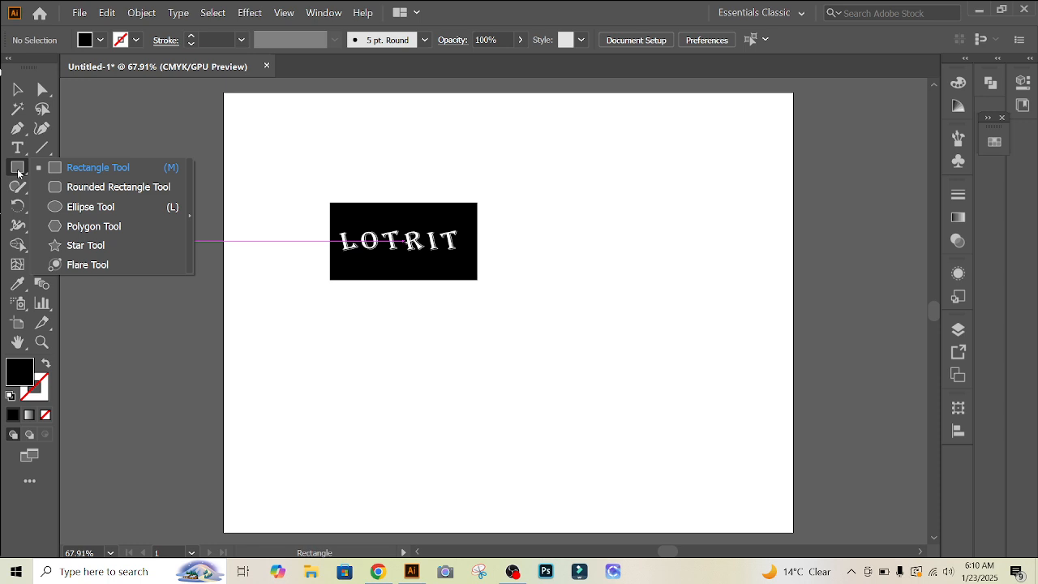
{"action": "left_click", "coordinate": [83, 168]}
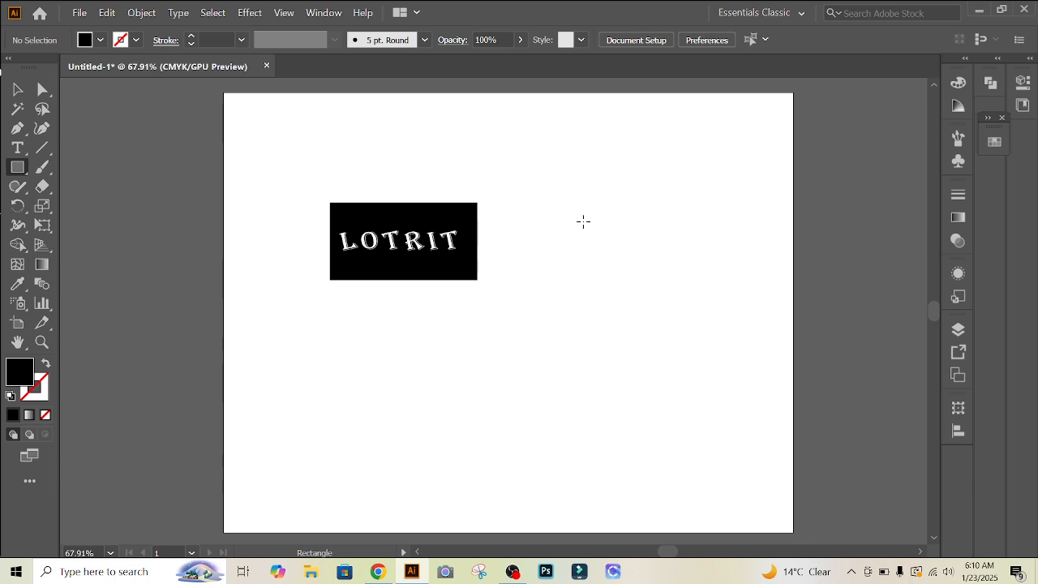
{"action": "left_click", "coordinate": [583, 221]}
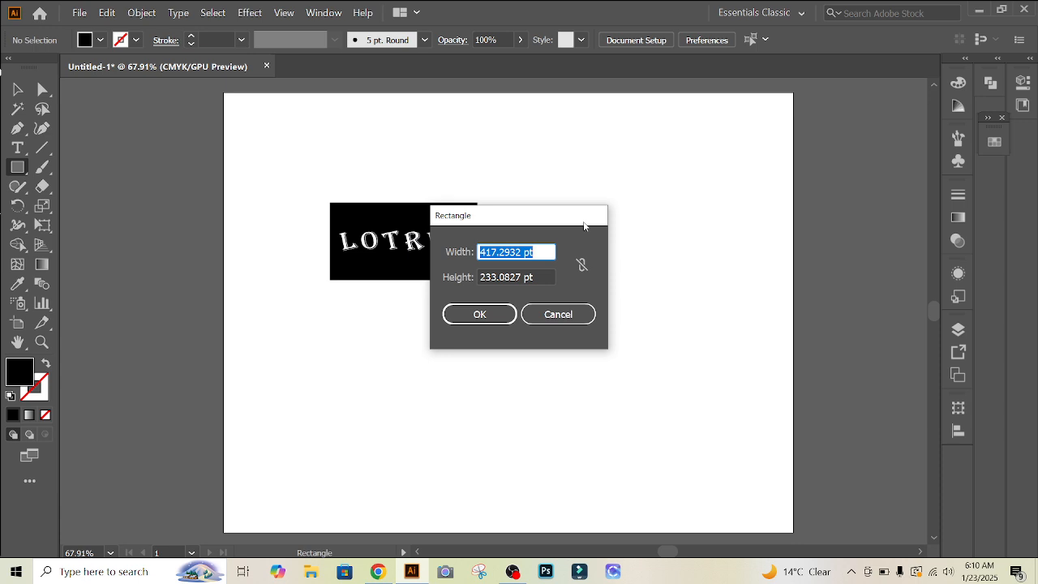
{"action": "left_click", "coordinate": [567, 313]}
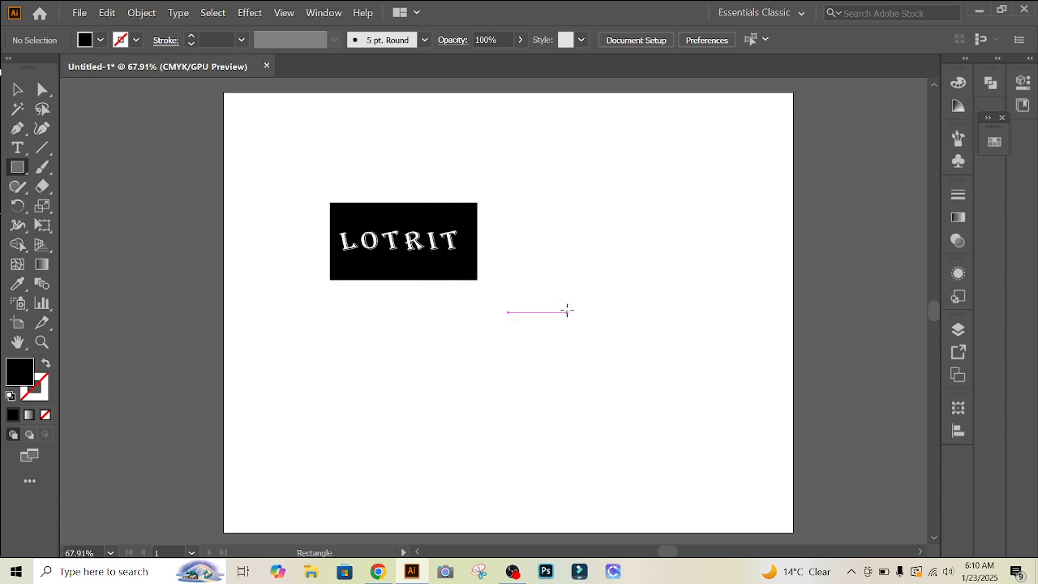
Show the rulers and set their units to centimeters
{"action": "key", "text": "ctrl"}
{"action": "key", "text": "ctrl+r"}
{"action": "right_click", "coordinate": [441, 83]}
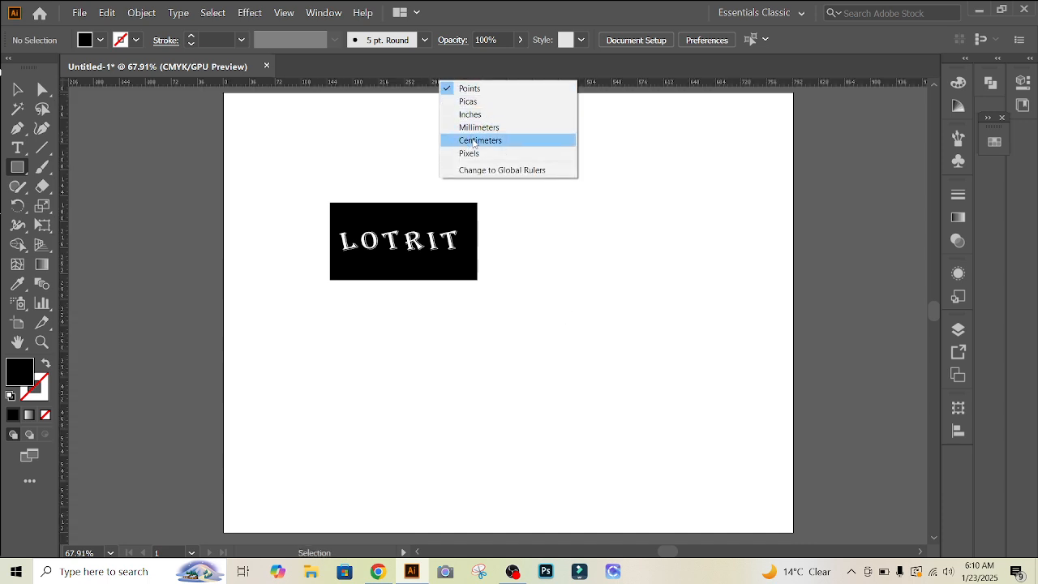
{"action": "left_click", "coordinate": [475, 141]}
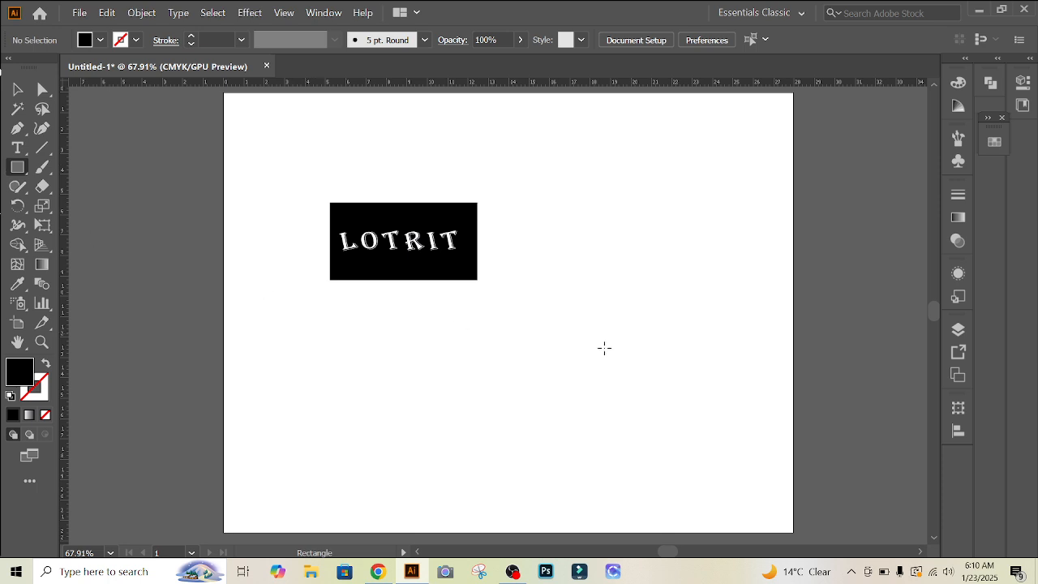
Create a 5 cm by 5 cm black square in the lower right part of the artboard by entering its exact dimensions
{"action": "left_click", "coordinate": [593, 414]}
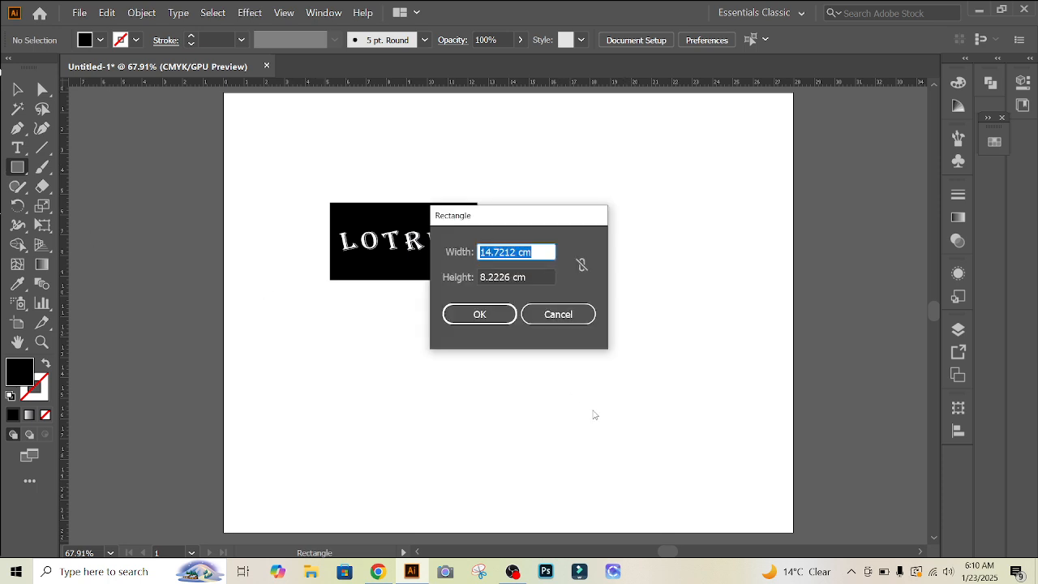
{"action": "type", "text": "20"}
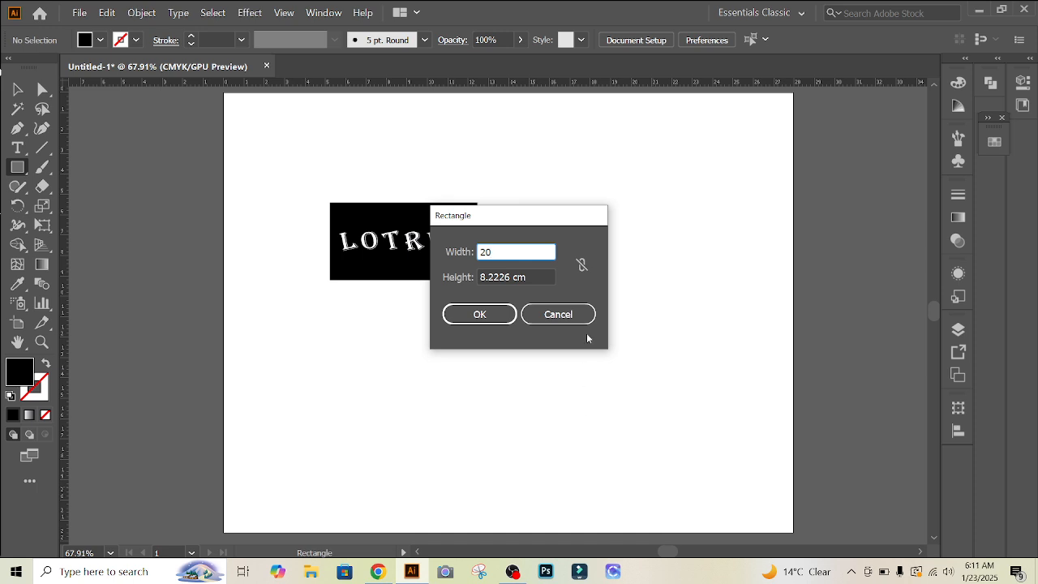
{"action": "key", "text": "Tab"}
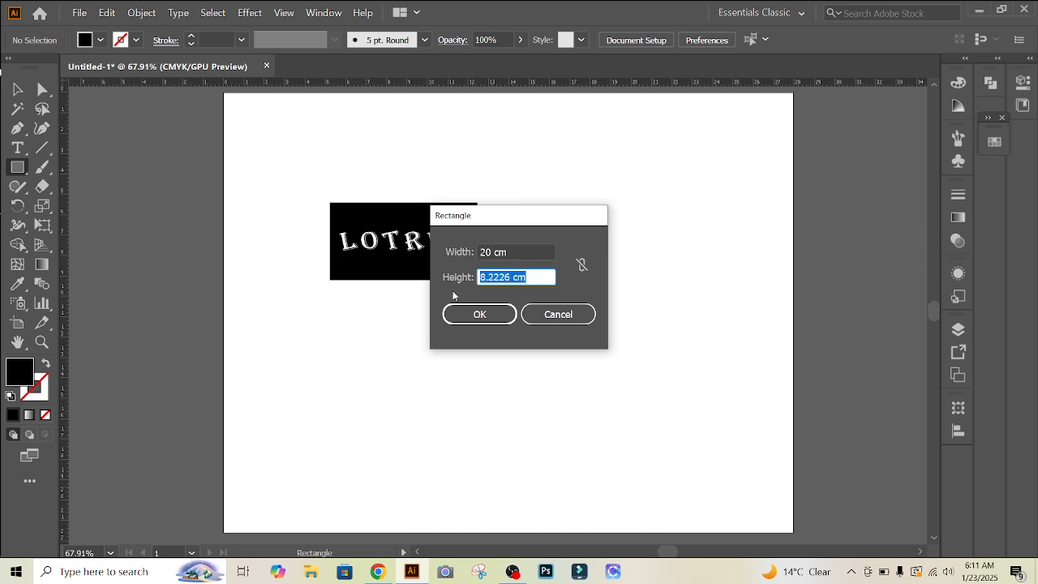
{"action": "type", "text": "20"}
{"action": "left_click_drag", "start_coordinate": [513, 247], "coordinate": [444, 267]}
{"action": "type", "text": "5"}
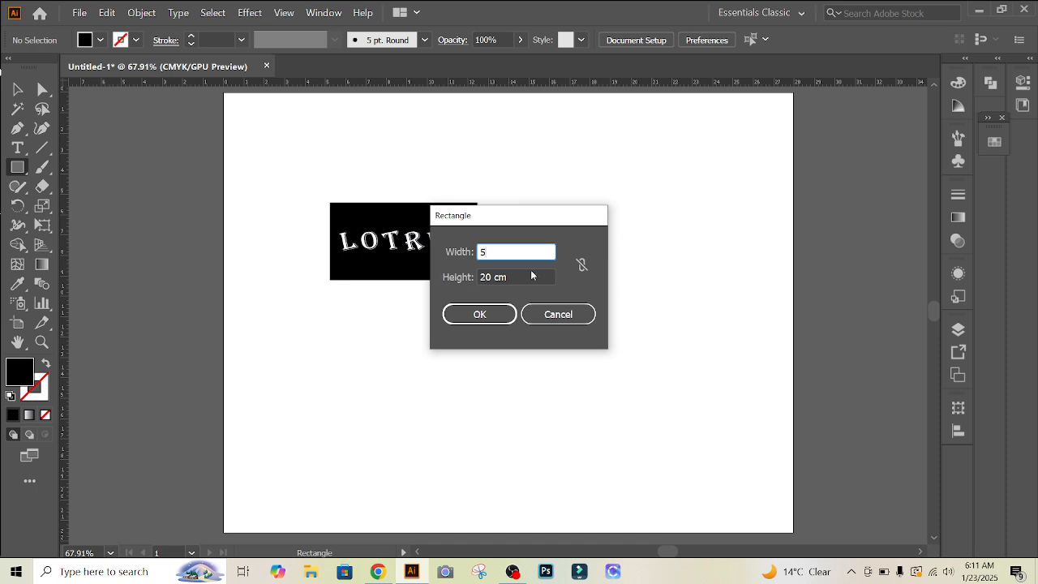
{"action": "key", "text": "Tab"}
{"action": "type", "text": "5m"}
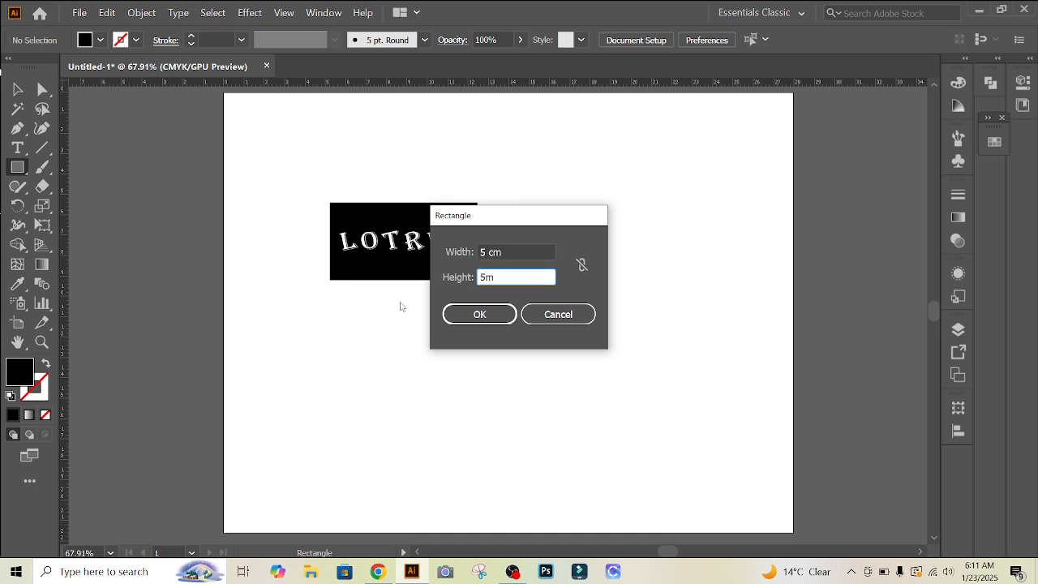
{"action": "left_click_drag", "start_coordinate": [502, 278], "coordinate": [427, 303]}
{"action": "type", "text": "5"}
{"action": "left_click", "coordinate": [483, 316]}
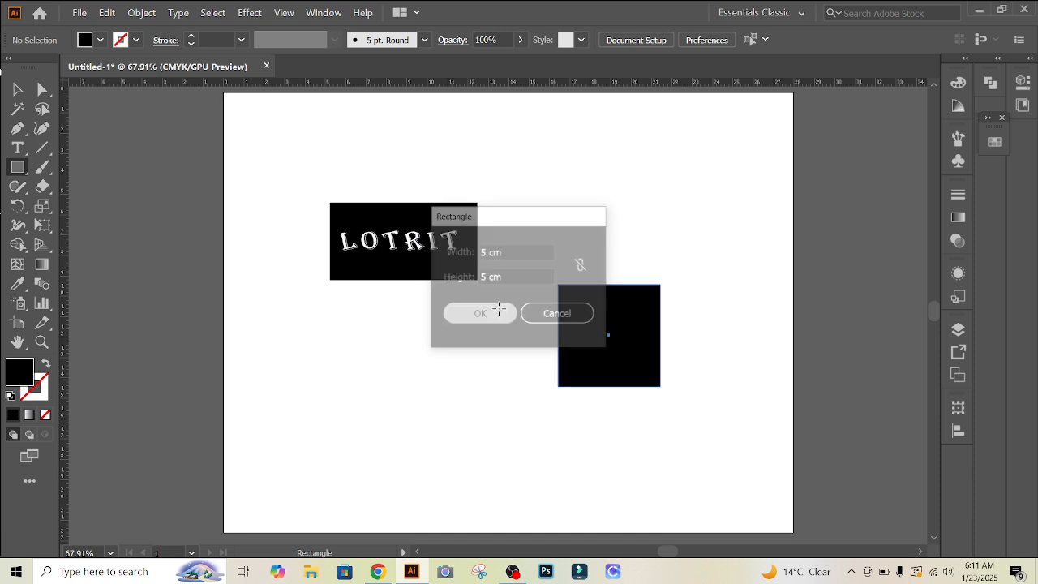
Select the "LOTRIT" text together with the black rectangle behind it and delete both
{"action": "left_click", "coordinate": [17, 90]}
{"action": "left_click", "coordinate": [130, 155]}
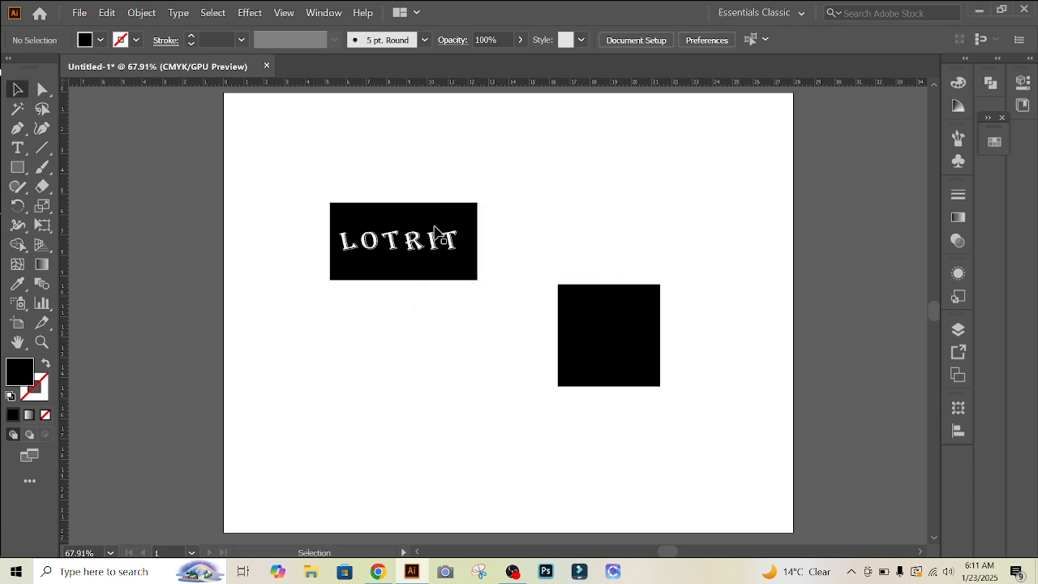
{"action": "left_click_drag", "start_coordinate": [415, 146], "coordinate": [454, 336]}
{"action": "key", "text": "Delete"}
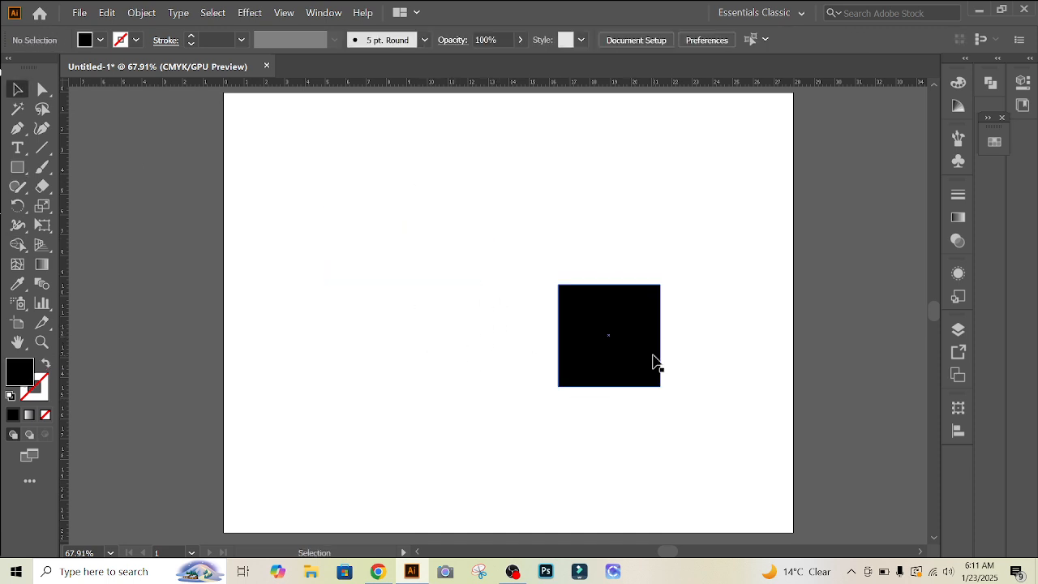
Move the square about 7.9 cm left and 2.1 cm up, swap its fill and stroke to leave a black outline, and deselect it
{"action": "left_click_drag", "start_coordinate": [654, 359], "coordinate": [493, 317]}
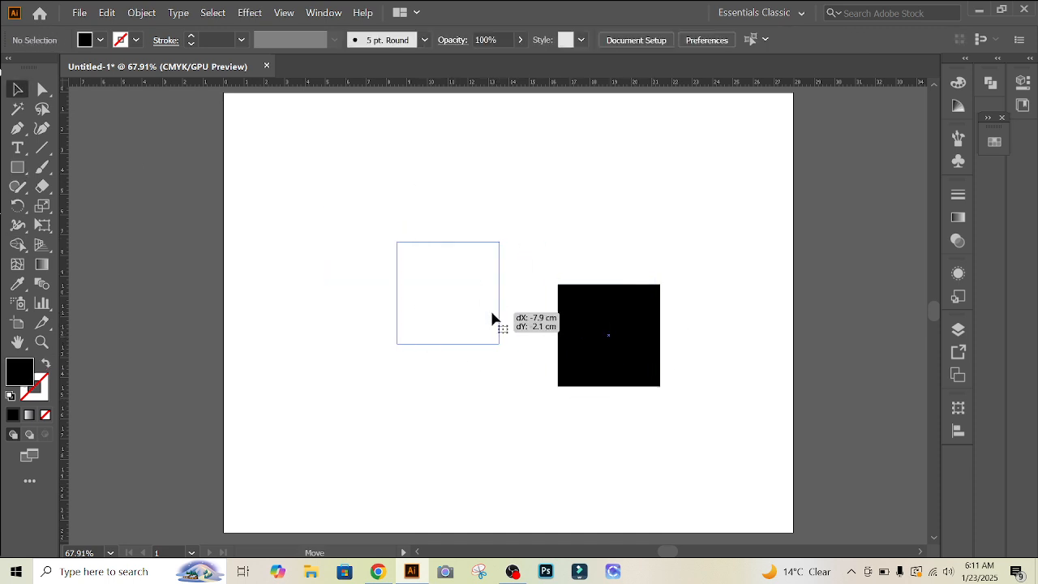
{"action": "left_click", "coordinate": [45, 364]}
{"action": "left_click", "coordinate": [266, 264]}
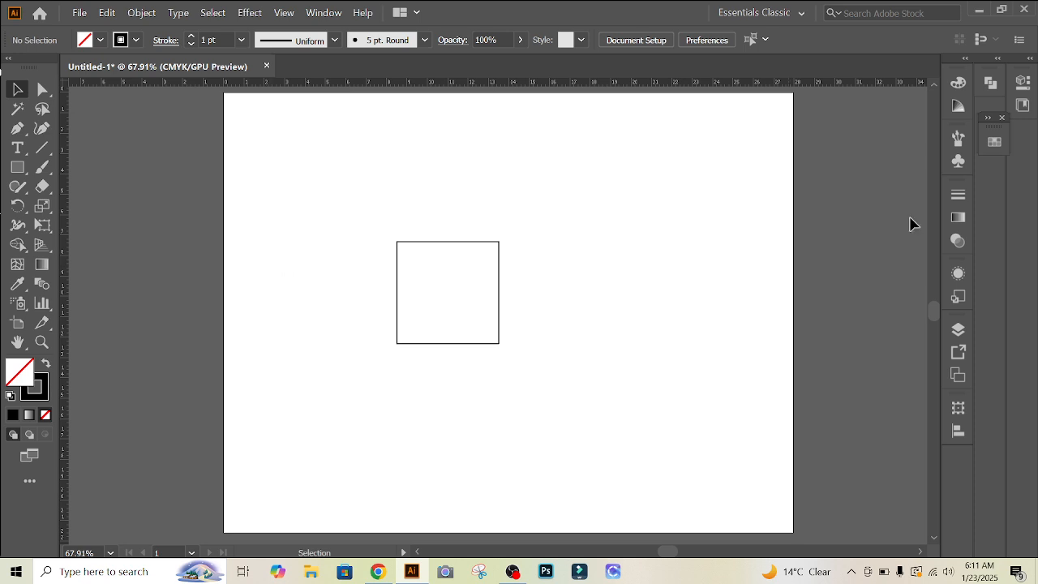
{"action": "left_click", "coordinate": [51, 96]}
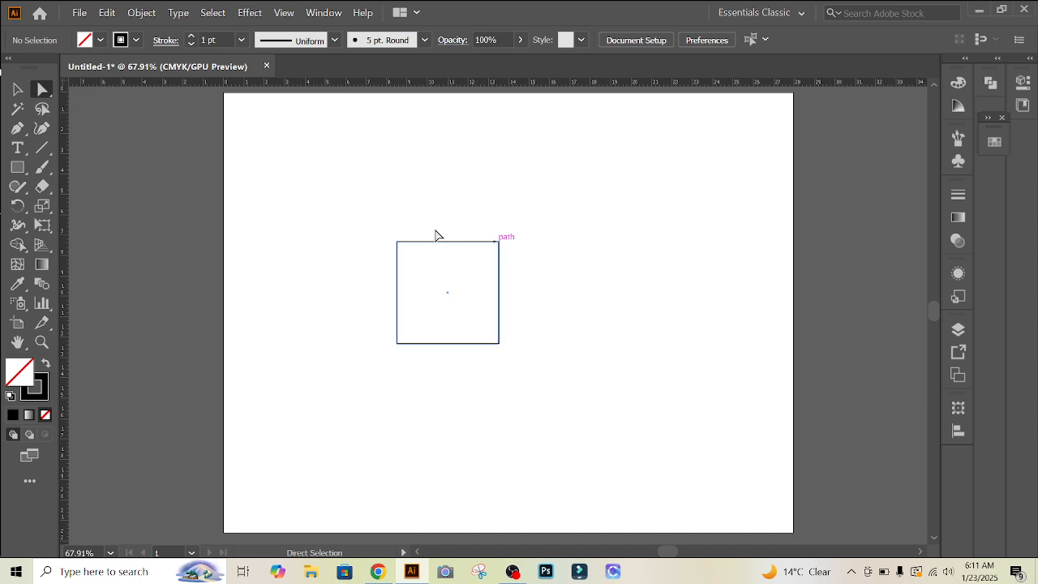
{"action": "left_click", "coordinate": [18, 89]}
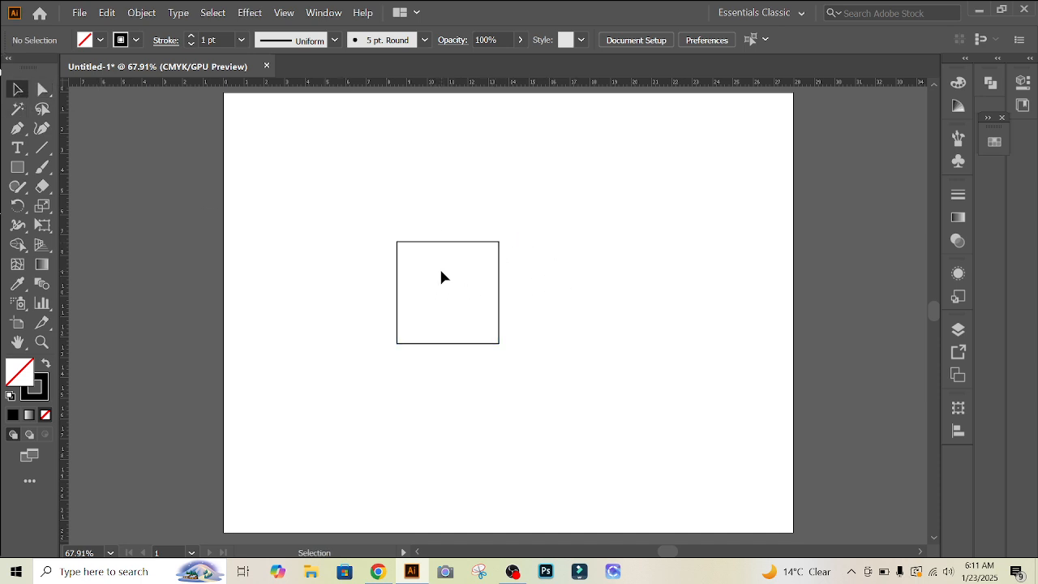
{"action": "scroll", "coordinate": [440, 277], "scroll_direction": "left", "scroll_amount": 1}
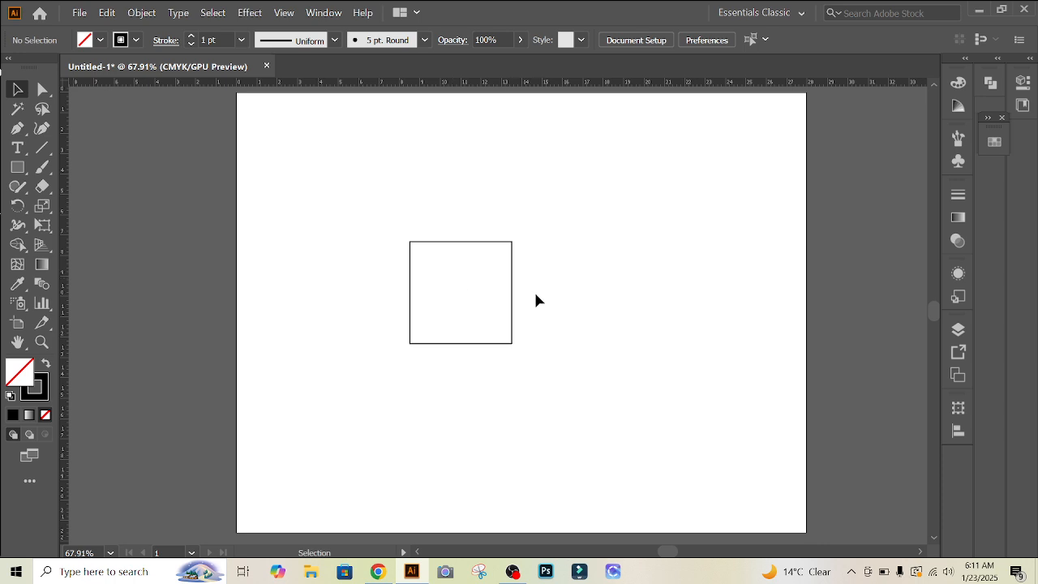
{"action": "scroll", "coordinate": [527, 290], "scroll_direction": "up", "scroll_amount": 1}
{"action": "scroll", "coordinate": [451, 281], "scroll_direction": "up", "scroll_amount": 1}
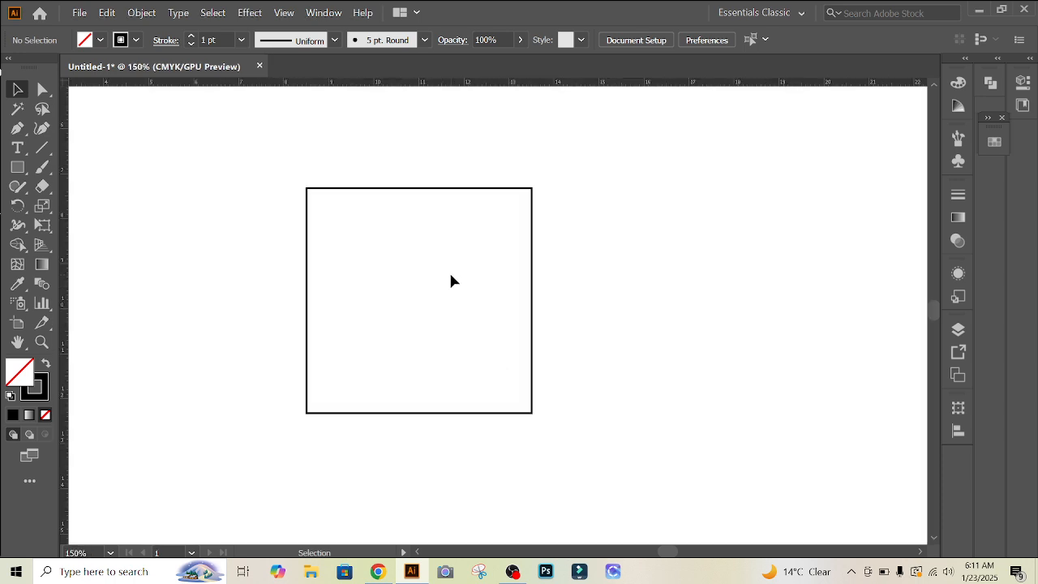
{"action": "scroll", "coordinate": [451, 281], "scroll_direction": "up", "scroll_amount": 1}
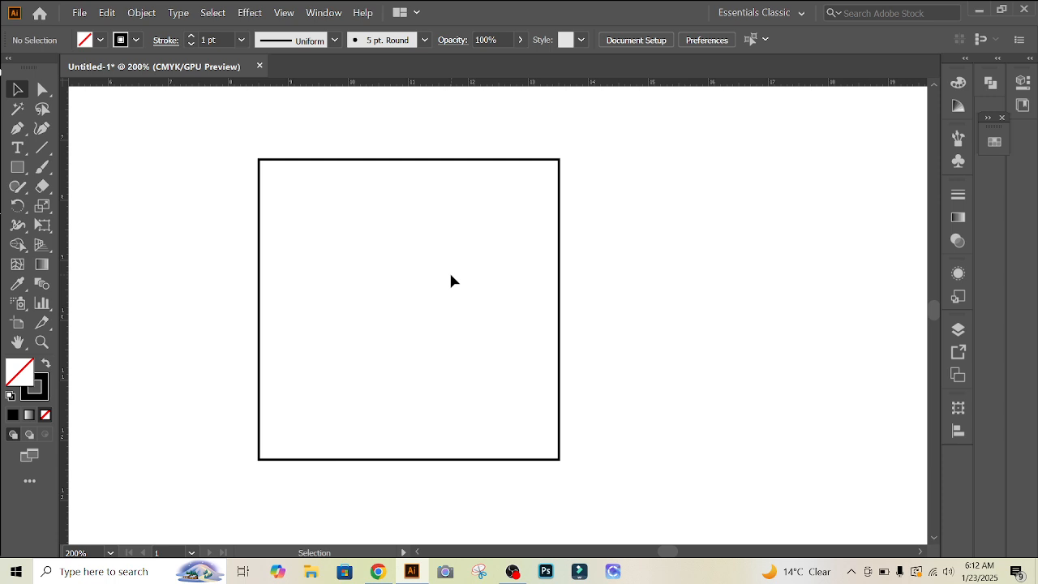
{"action": "scroll", "coordinate": [513, 285], "scroll_direction": "down", "scroll_amount": 2}
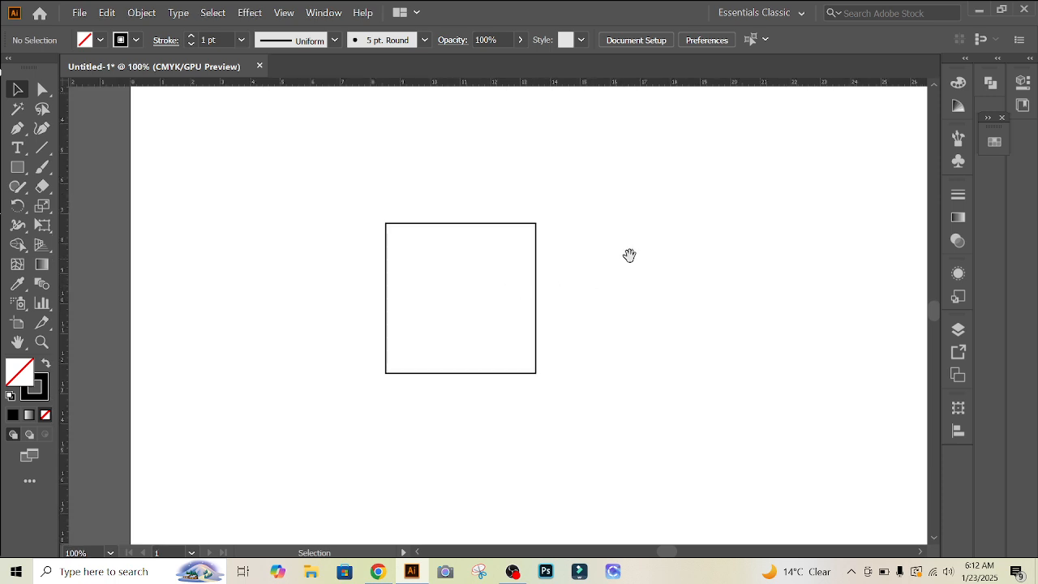
{"action": "left_click_drag", "start_coordinate": [629, 254], "coordinate": [615, 263]}
{"action": "scroll", "coordinate": [493, 266], "scroll_direction": "up", "scroll_amount": 2}
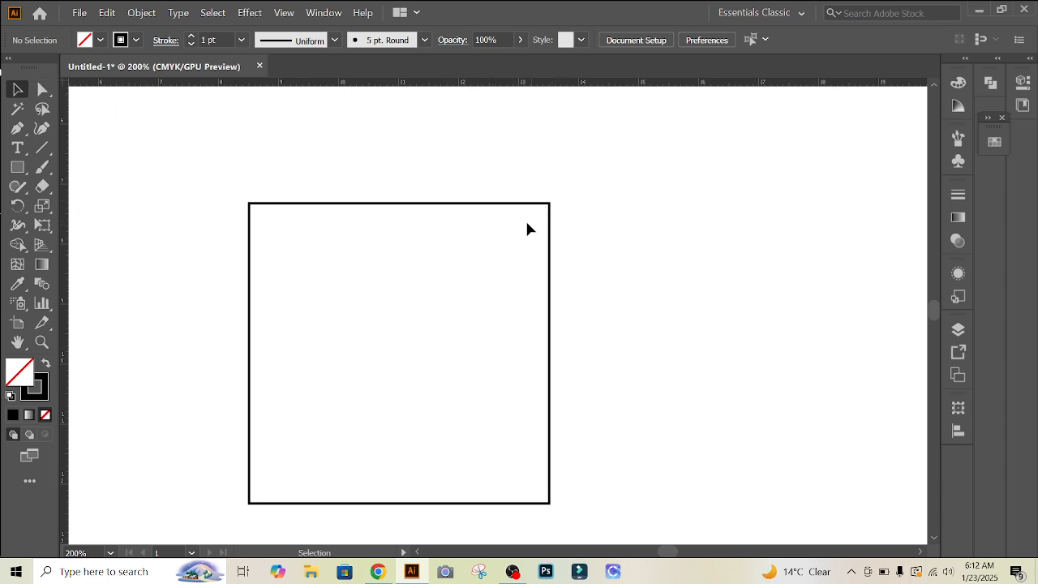
{"action": "left_click_drag", "start_coordinate": [381, 134], "coordinate": [528, 272]}
{"action": "left_click", "coordinate": [628, 208]}
Create a parallel copy of the square 1 cm outside it with Offset Path, and deselect it
{"action": "left_click", "coordinate": [446, 203]}
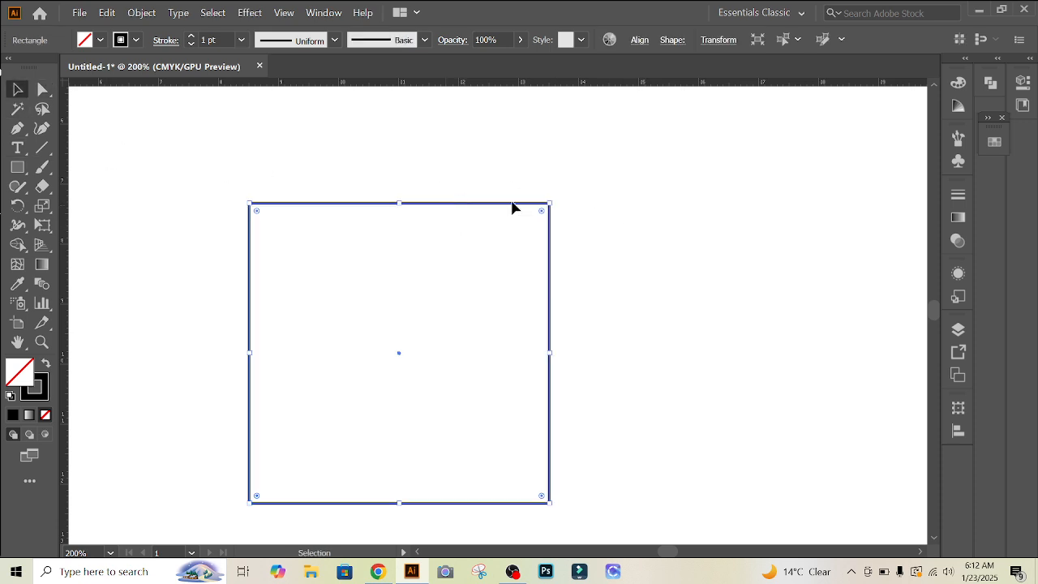
{"action": "left_click", "coordinate": [156, 14]}
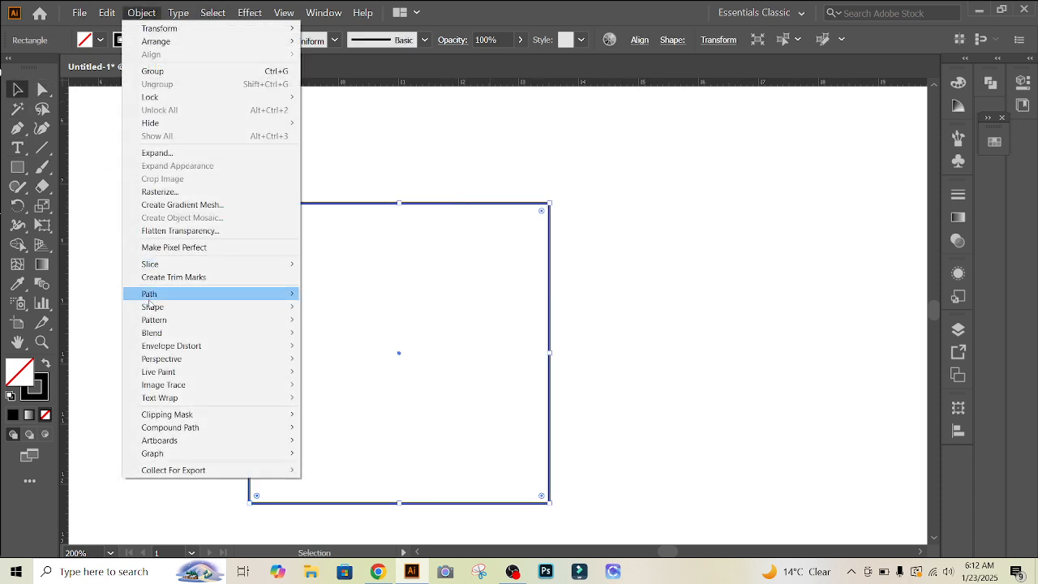
{"action": "mouse_move", "coordinate": [154, 294]}
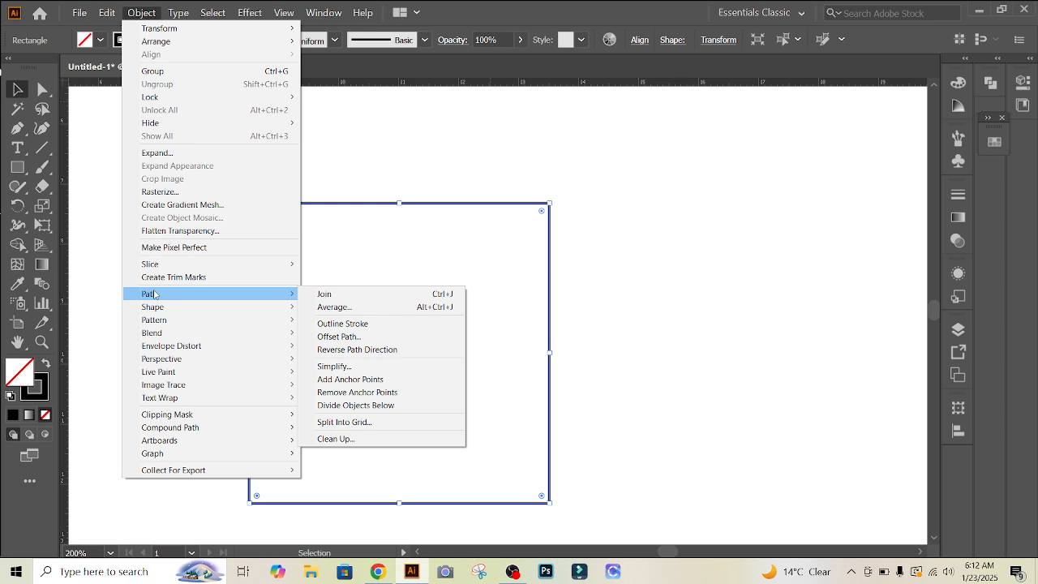
{"action": "left_click", "coordinate": [339, 337]}
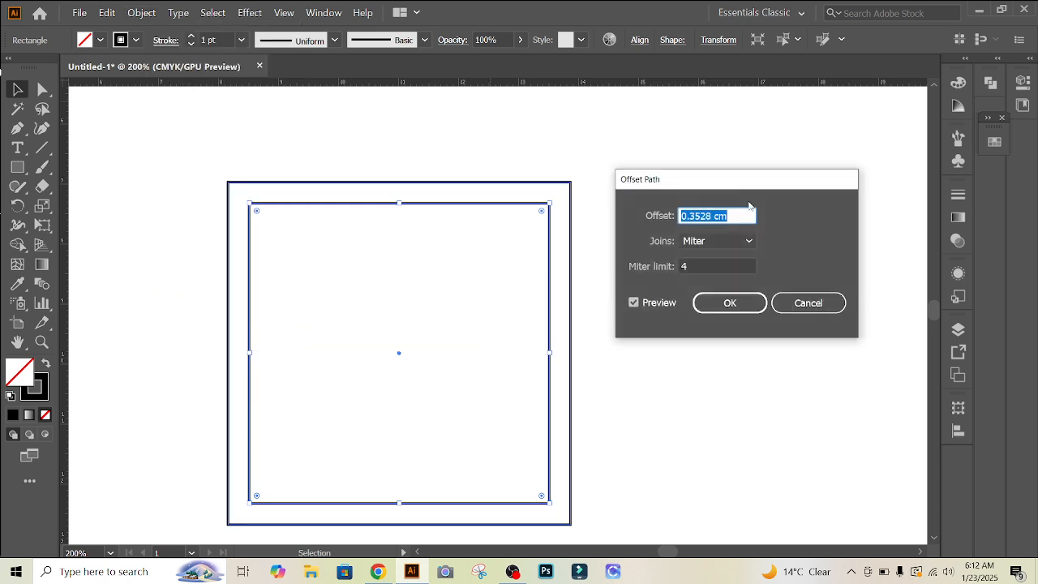
{"action": "type", "text": "1"}
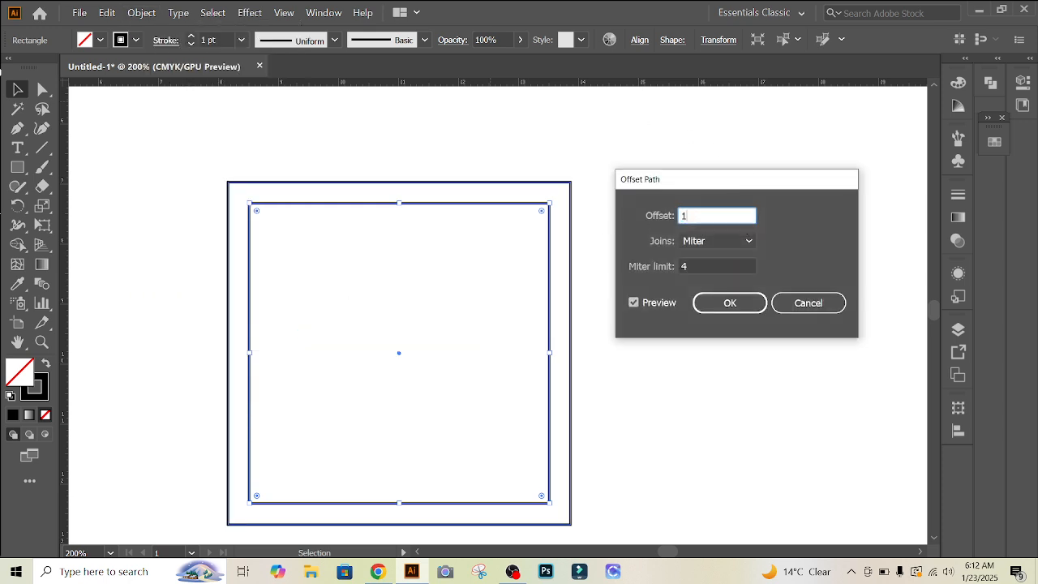
{"action": "left_click", "coordinate": [634, 303]}
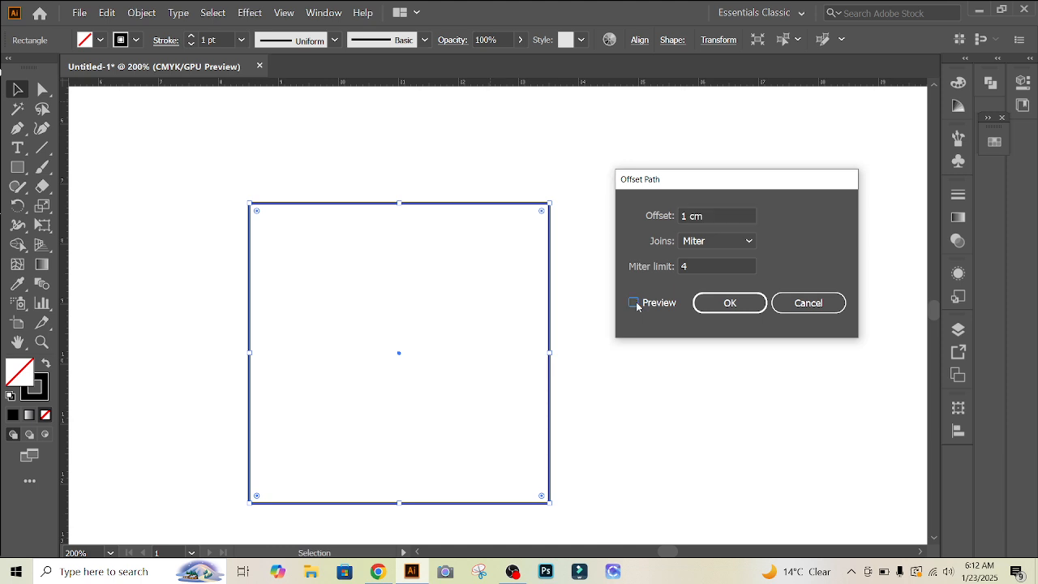
{"action": "left_click", "coordinate": [634, 303]}
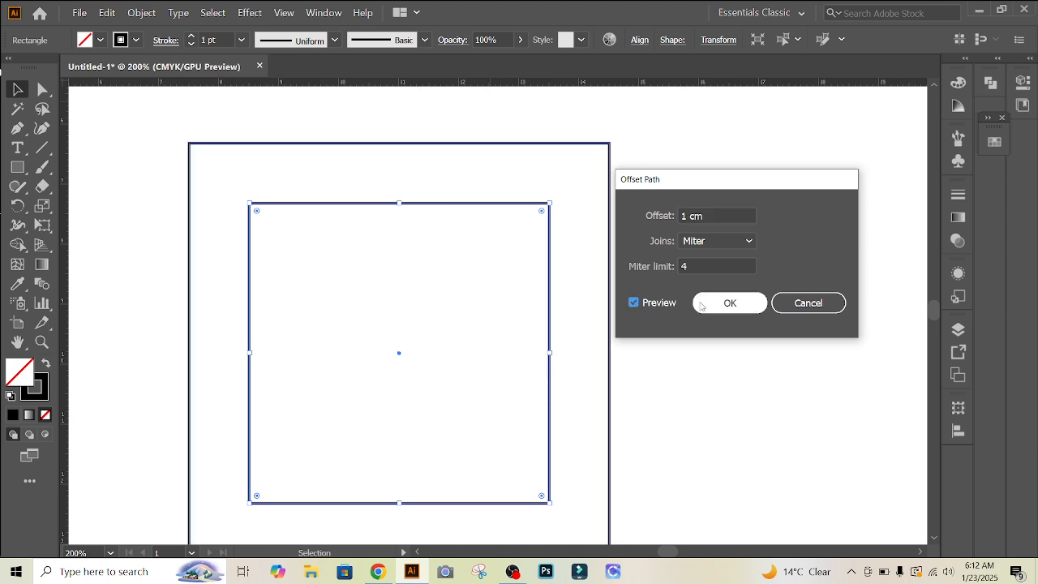
{"action": "left_click", "coordinate": [730, 303]}
{"action": "left_click", "coordinate": [578, 230]}
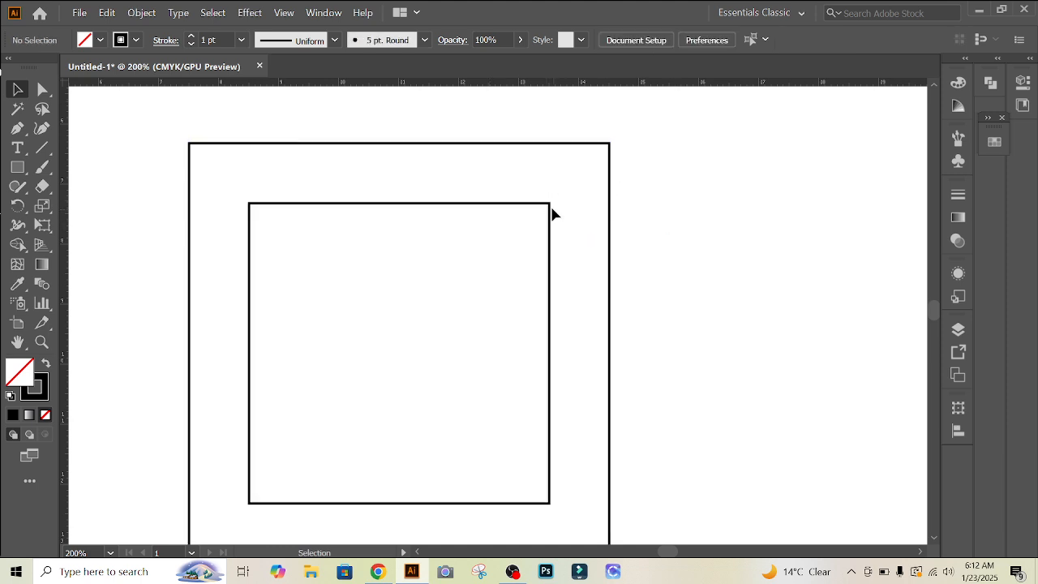
{"action": "left_click", "coordinate": [551, 209]}
{"action": "right_click", "coordinate": [549, 206]}
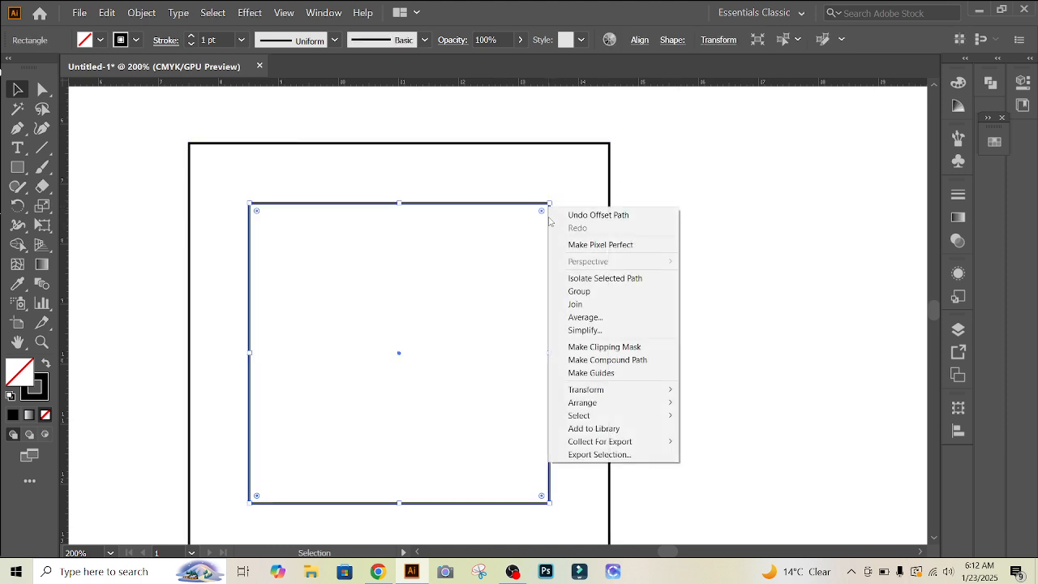
{"action": "left_click", "coordinate": [764, 289]}
Create a smaller copy 1 cm inside the original 5 cm square using Offset Path with an offset of -1 cm
{"action": "left_click", "coordinate": [535, 206]}
{"action": "right_click", "coordinate": [535, 207]}
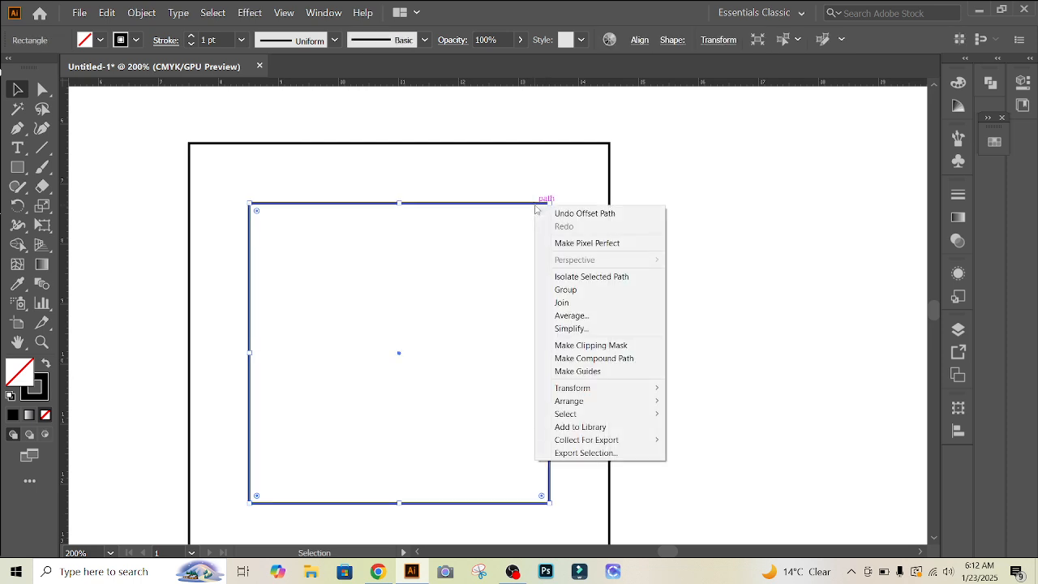
{"action": "left_click", "coordinate": [142, 12]}
{"action": "mouse_move", "coordinate": [190, 301]}
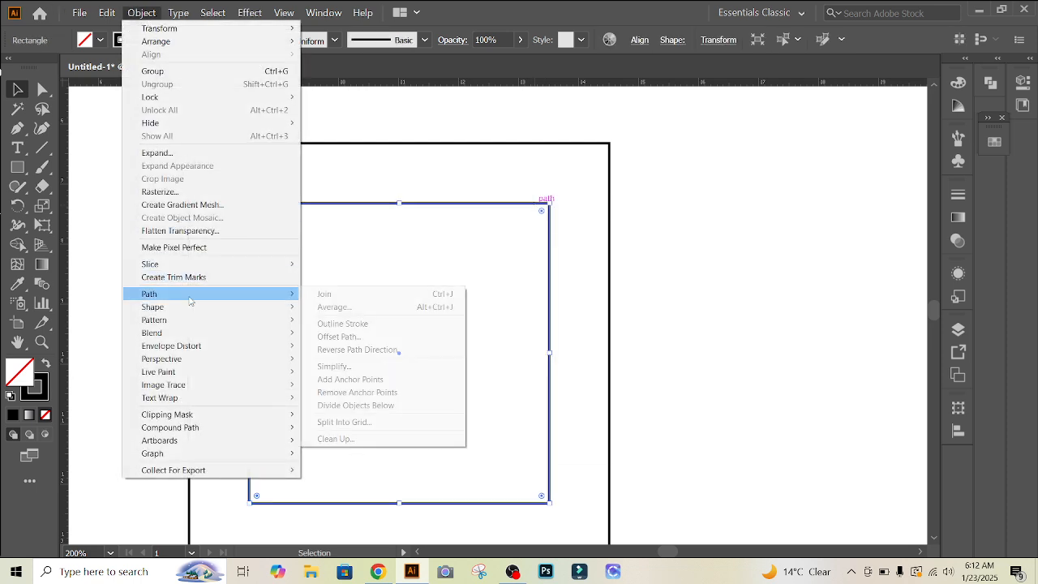
{"action": "left_click", "coordinate": [329, 337]}
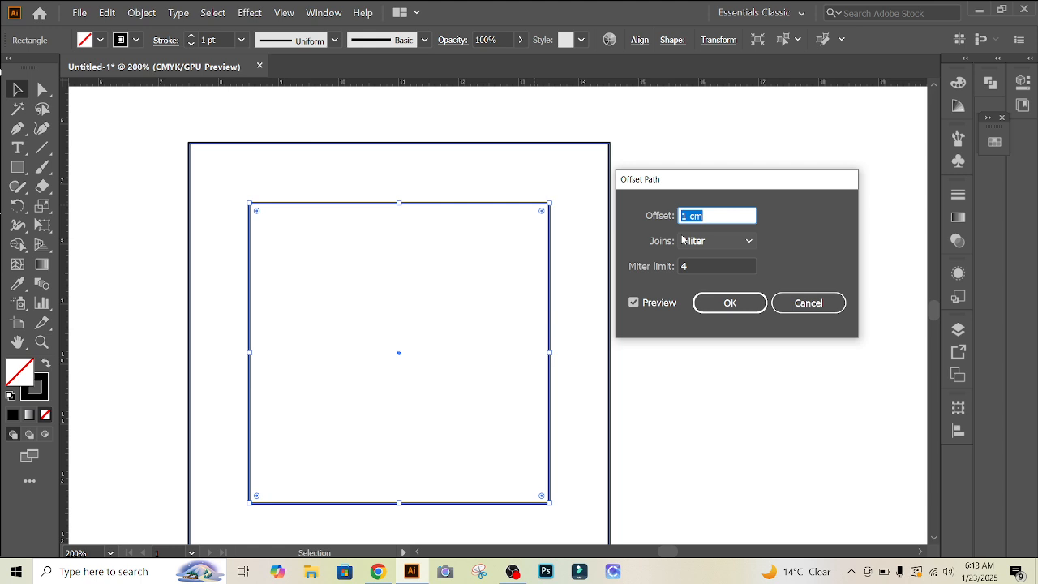
{"action": "left_click", "coordinate": [683, 216]}
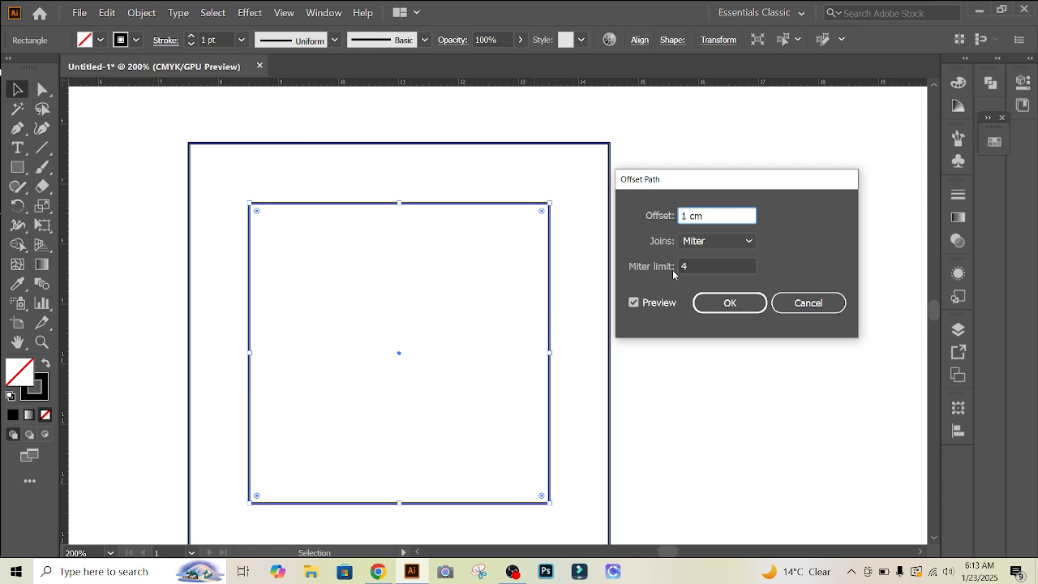
{"action": "type", "text": "-"}
{"action": "left_click", "coordinate": [634, 302]}
{"action": "left_click", "coordinate": [634, 302]}
{"action": "left_click", "coordinate": [702, 306]}
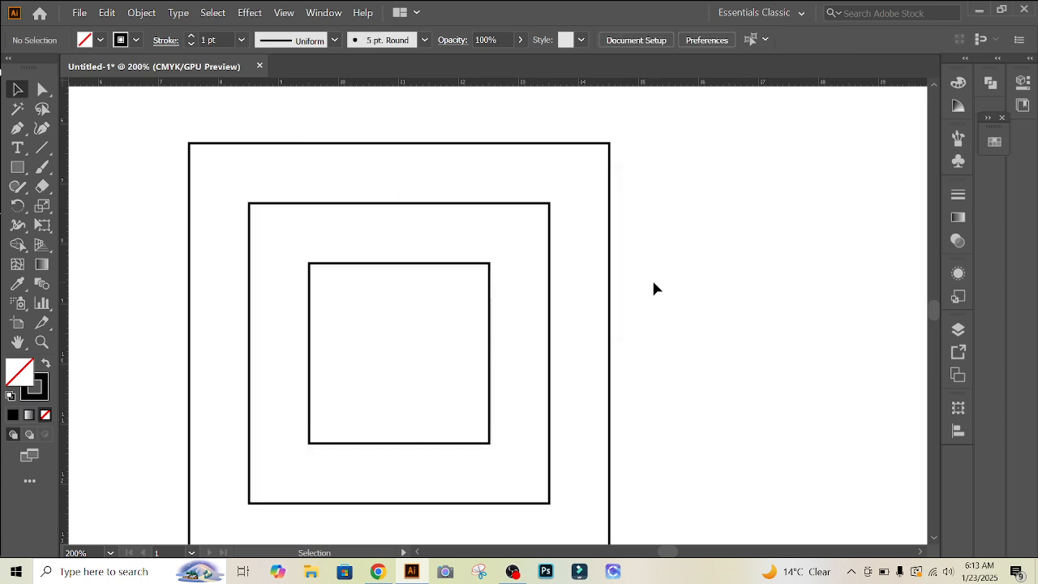
Select only the top-right anchor point of the outermost square with the Direct Selection tool and open the Move command for it
{"action": "scroll", "coordinate": [654, 288], "scroll_direction": "down", "scroll_amount": 1}
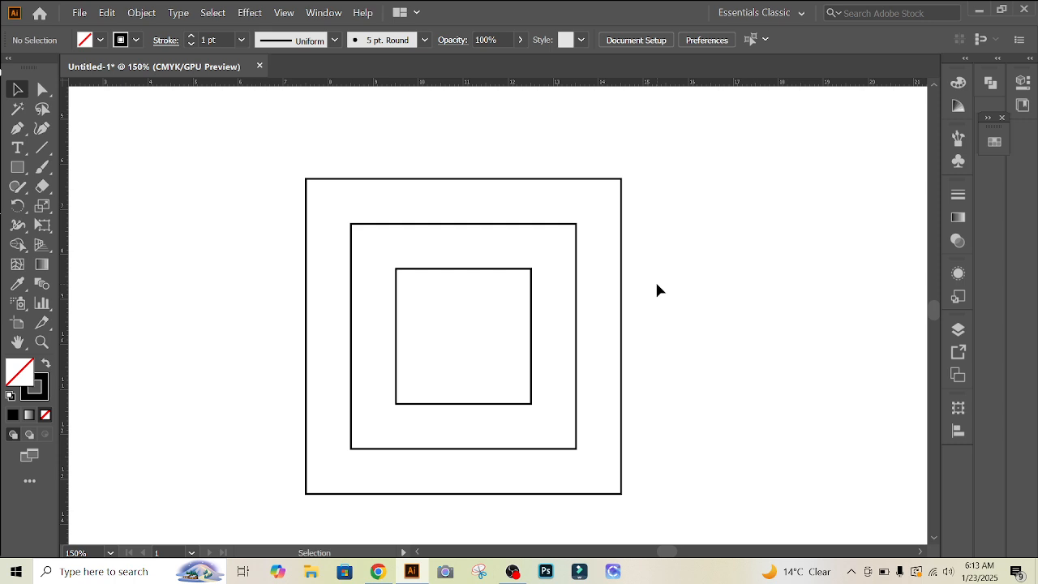
{"action": "left_click", "coordinate": [43, 89]}
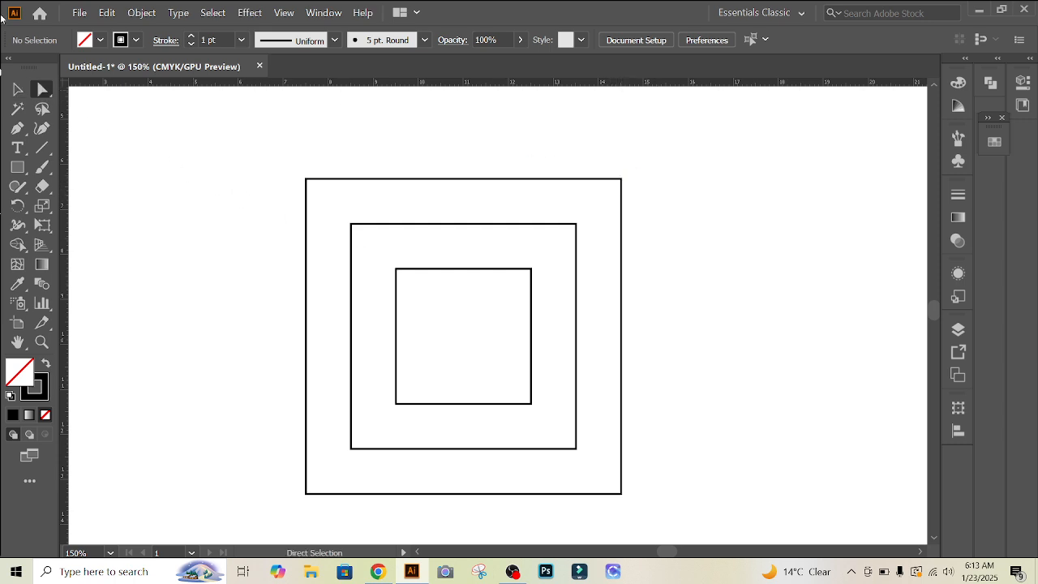
{"action": "left_click", "coordinate": [48, 95]}
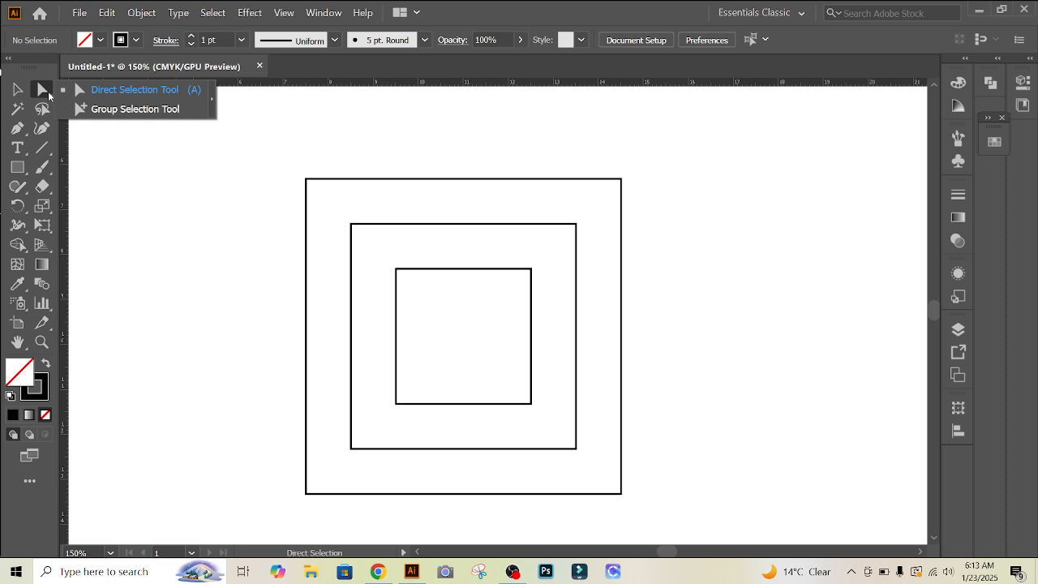
{"action": "left_click", "coordinate": [48, 90]}
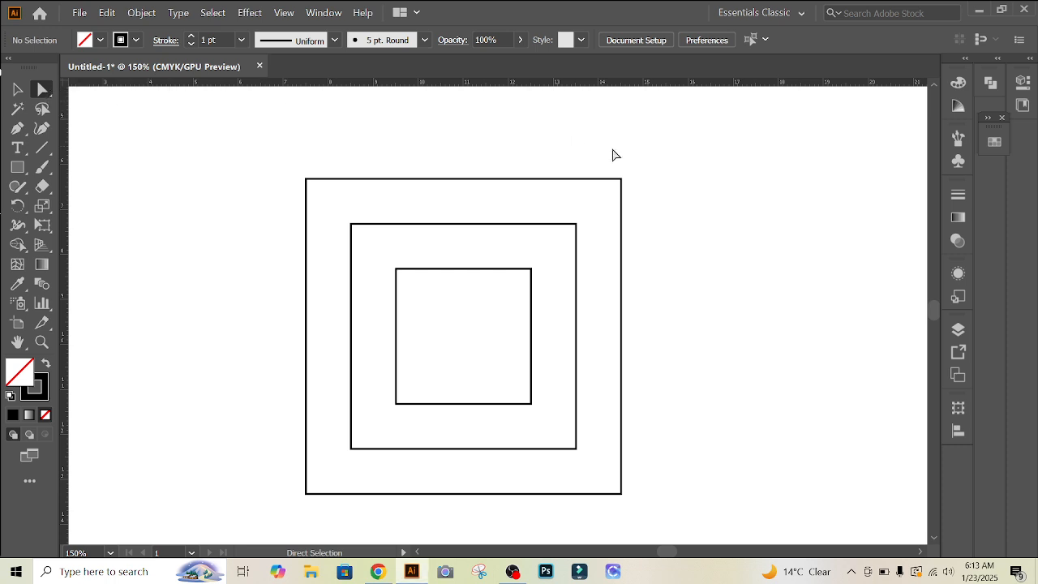
{"action": "left_click", "coordinate": [621, 180]}
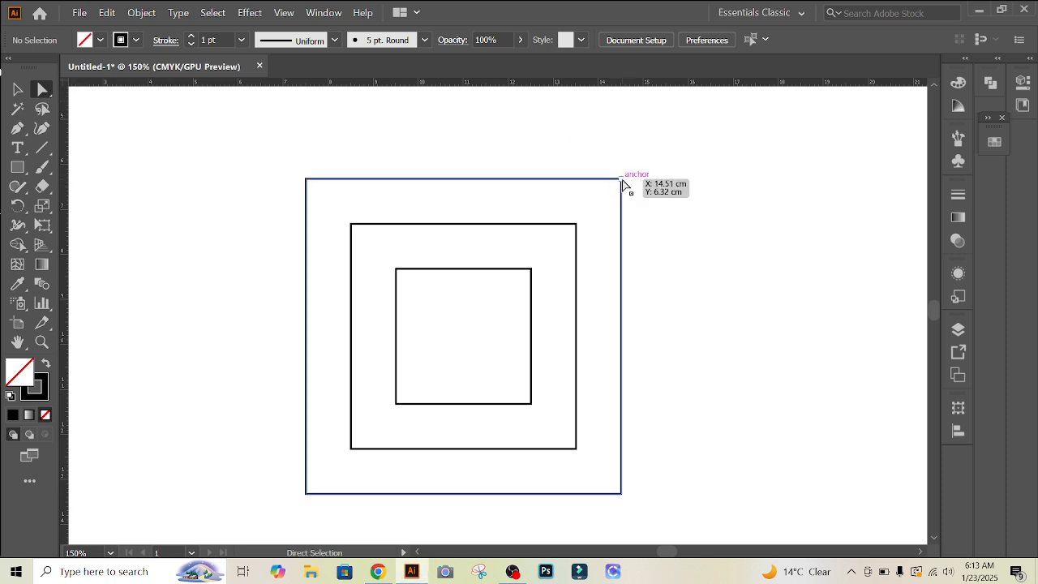
{"action": "right_click", "coordinate": [622, 182]}
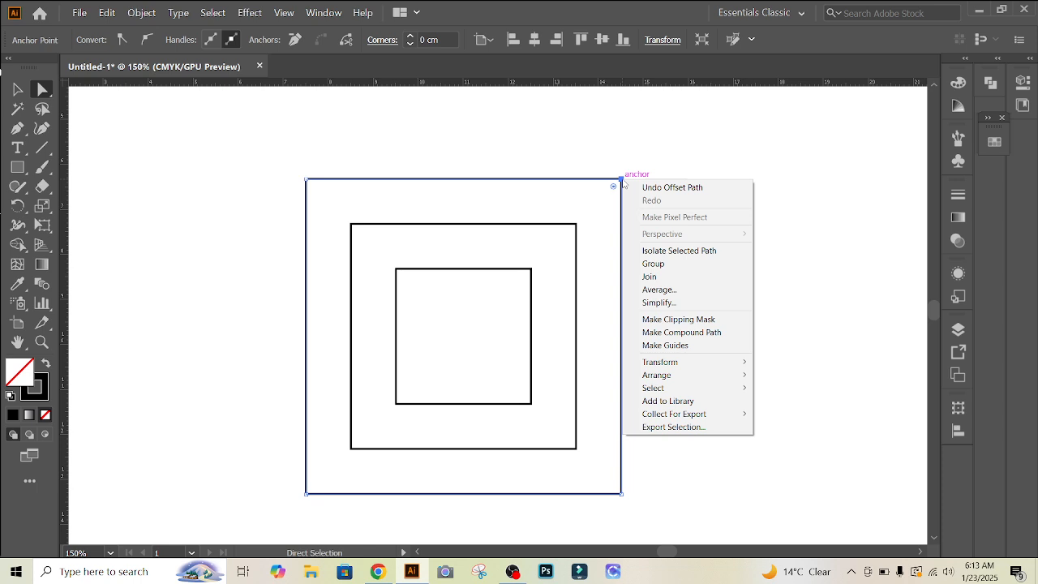
{"action": "left_click", "coordinate": [629, 168]}
{"action": "left_click", "coordinate": [621, 180]}
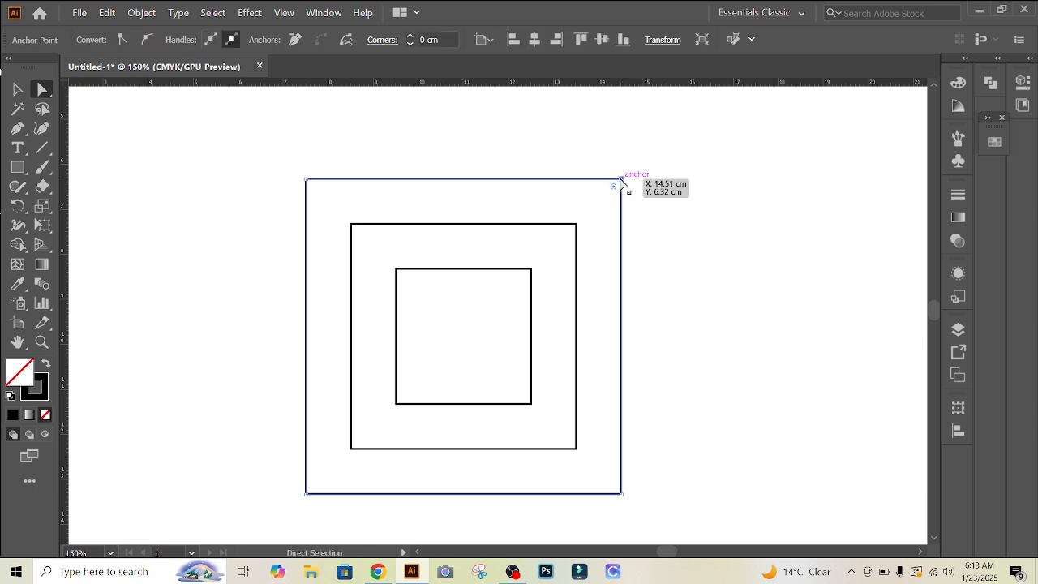
{"action": "right_click", "coordinate": [622, 181]}
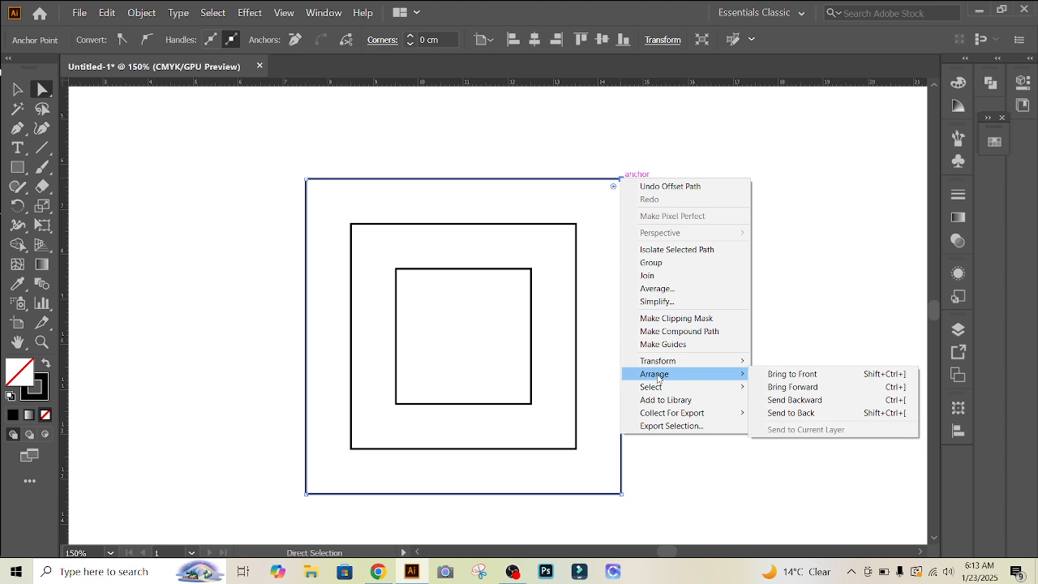
{"action": "mouse_move", "coordinate": [658, 369]}
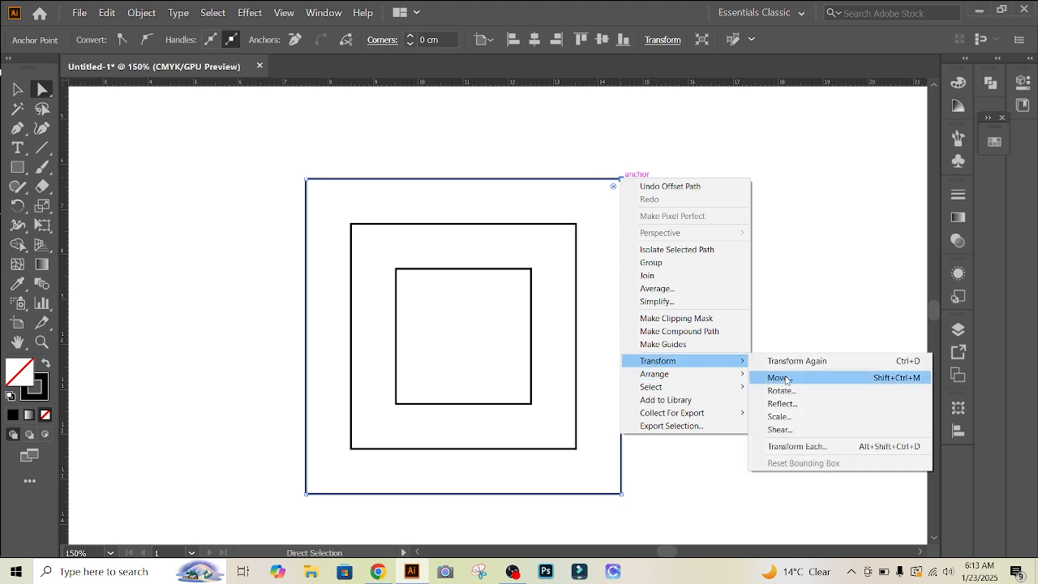
{"action": "left_click", "coordinate": [786, 378]}
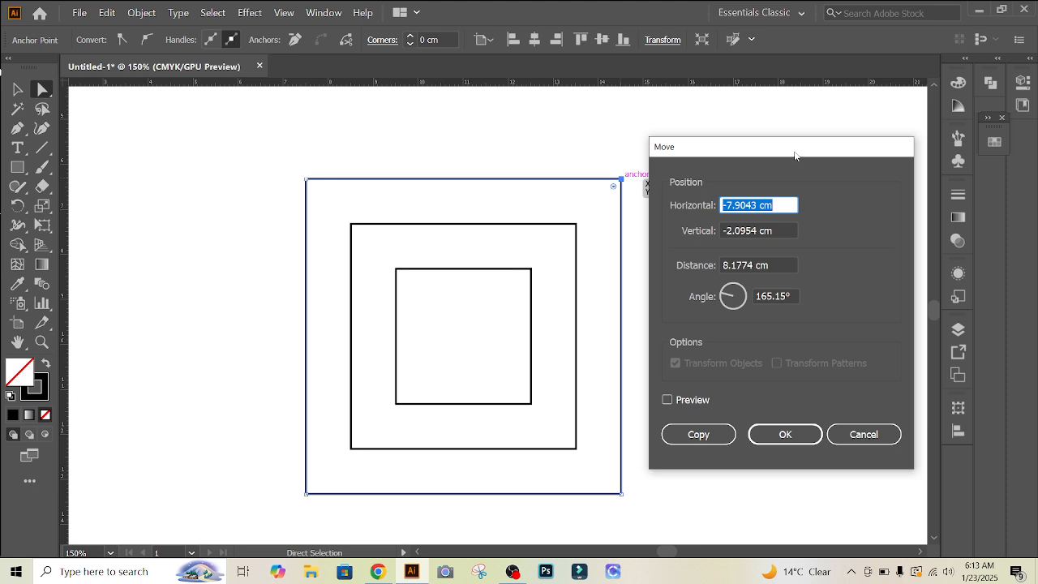
Move the dialog clear of the selected corner and set the move angle to 0°
{"action": "left_click_drag", "start_coordinate": [795, 151], "coordinate": [348, 130]}
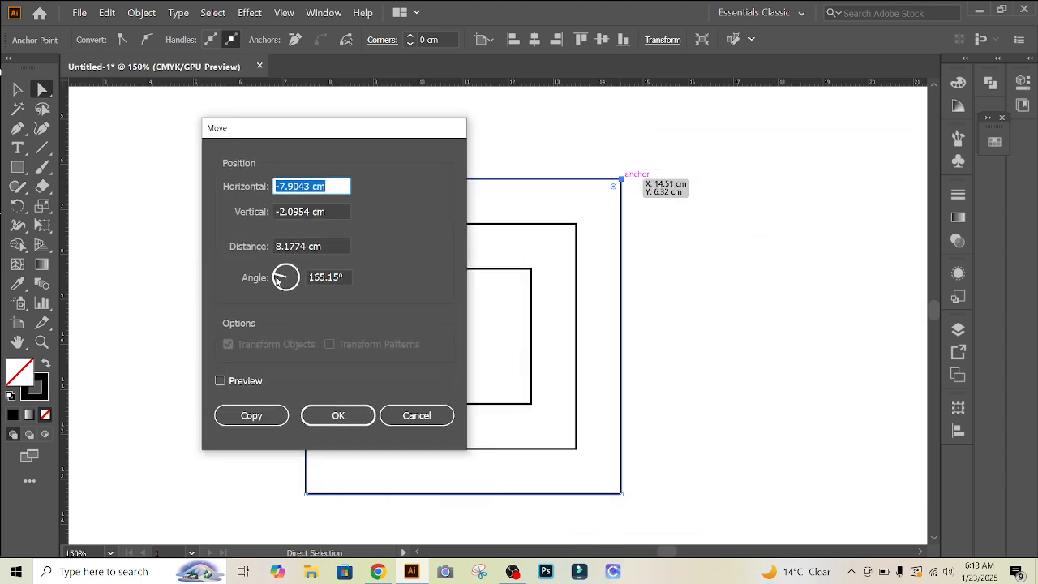
{"action": "left_click", "coordinate": [277, 273]}
{"action": "left_click", "coordinate": [338, 275]}
{"action": "key", "text": "ctrl+a"}
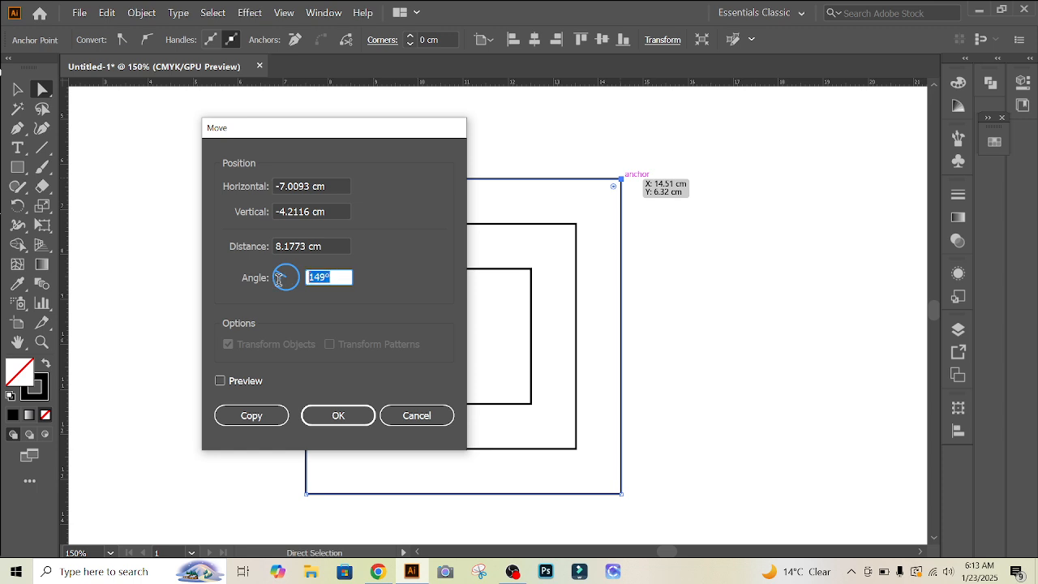
{"action": "type", "text": "0"}
Set the anchor's horizontal move to 1 cm and compare the shape with and without the preview
{"action": "left_click", "coordinate": [323, 186]}
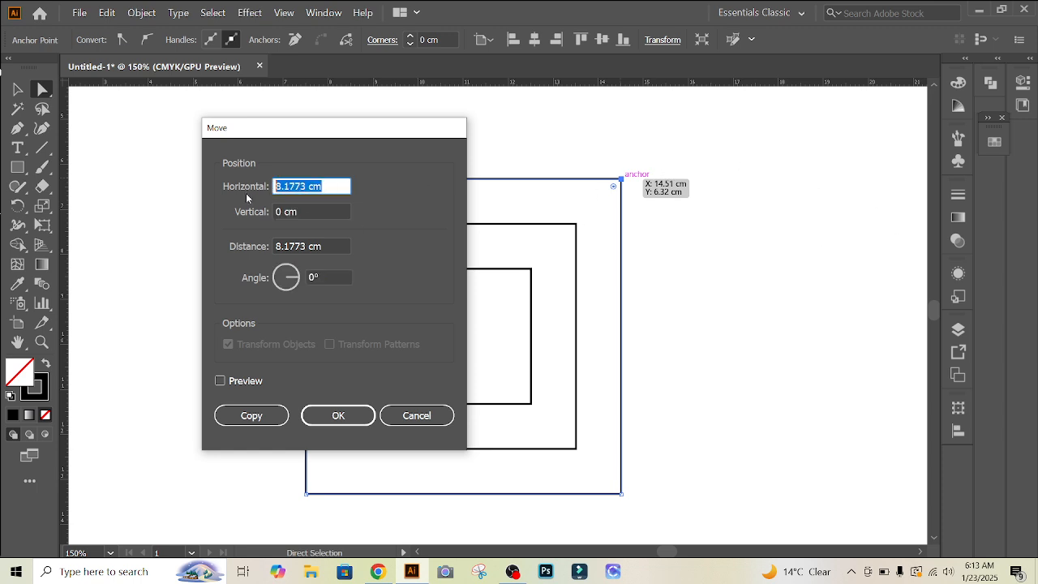
{"action": "type", "text": "1"}
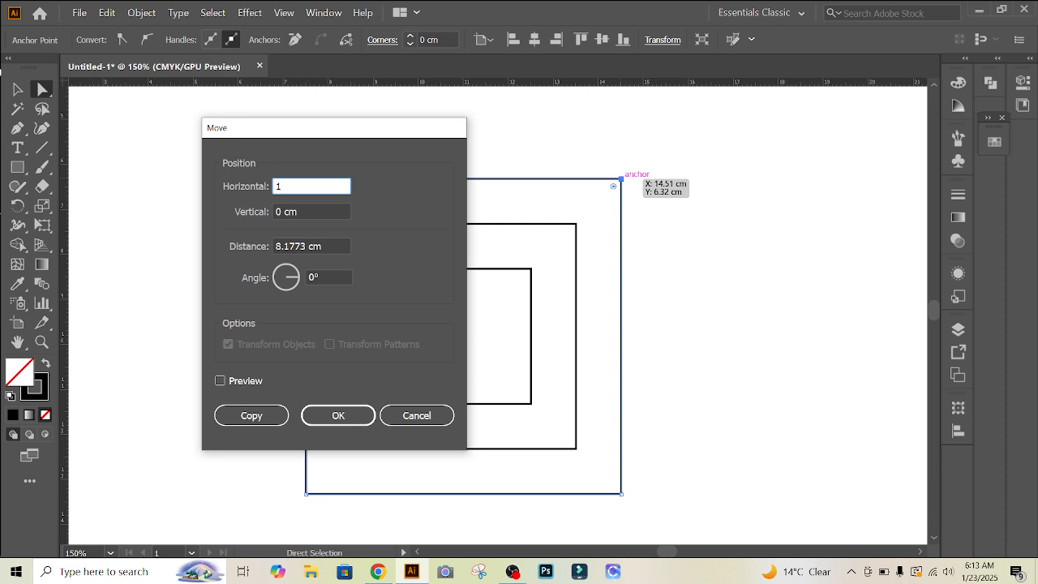
{"action": "left_click", "coordinate": [228, 382]}
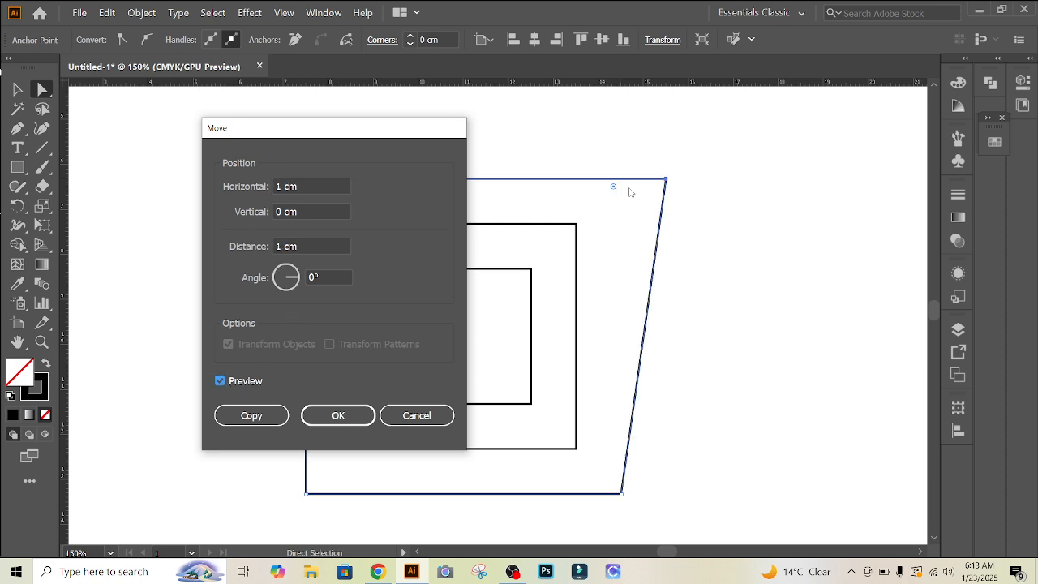
{"action": "left_click", "coordinate": [221, 380]}
{"action": "left_click", "coordinate": [221, 380]}
Move the outer square's top-right anchor horizontally by -2 cm, deselect the shape and return to the Selection tool
{"action": "left_click", "coordinate": [301, 187]}
{"action": "type", "text": "-"}
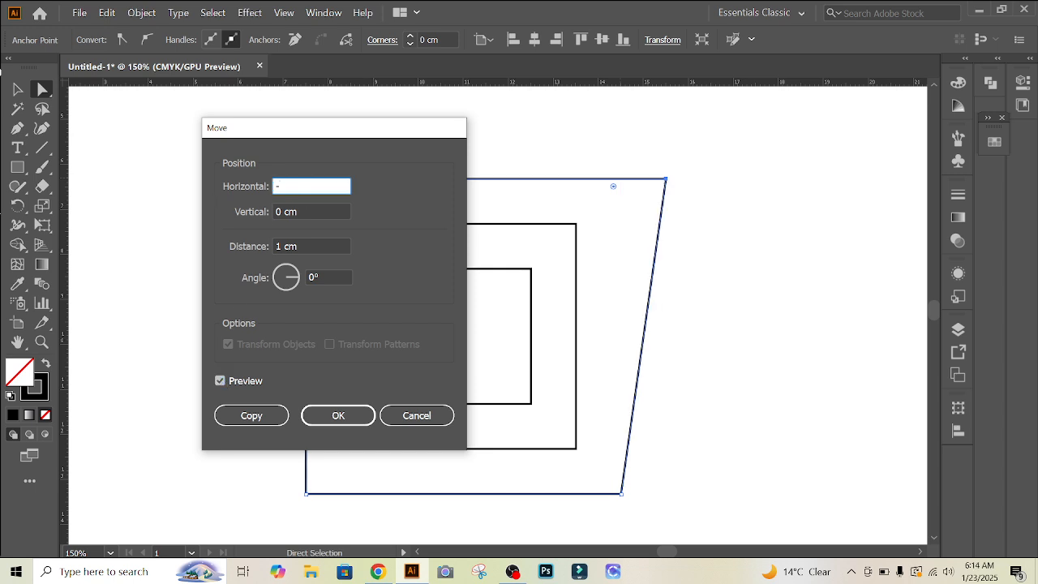
{"action": "type", "text": "2"}
{"action": "left_click", "coordinate": [219, 382]}
{"action": "left_click", "coordinate": [221, 382]}
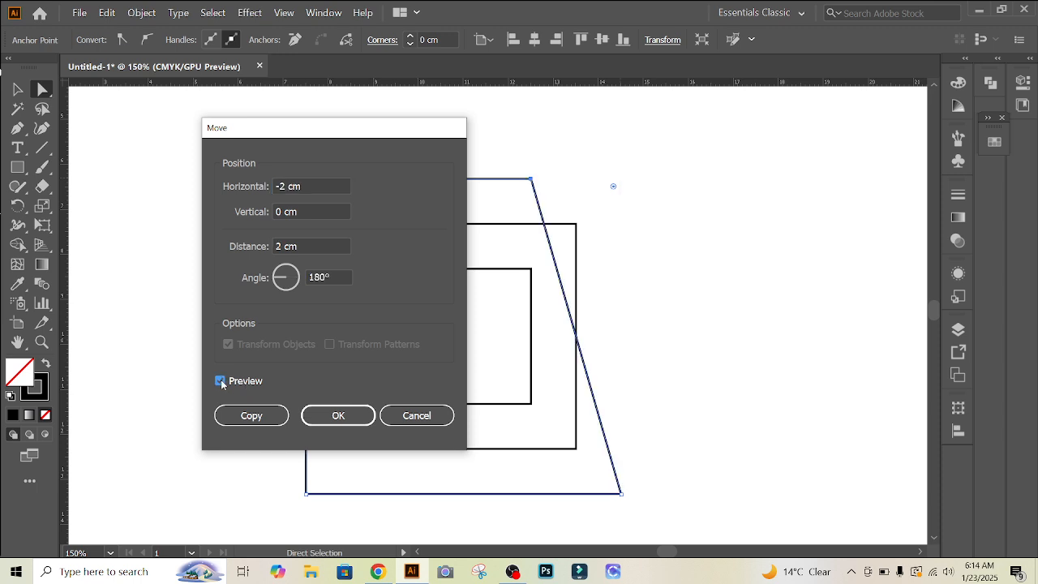
{"action": "left_click", "coordinate": [219, 381]}
{"action": "left_click", "coordinate": [220, 381]}
{"action": "left_click", "coordinate": [220, 381]}
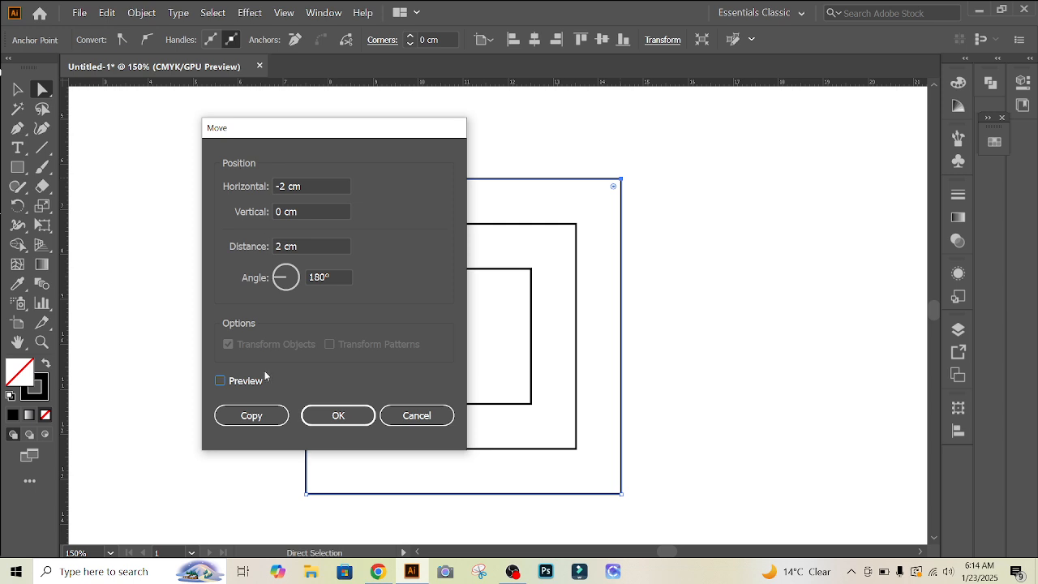
{"action": "left_click", "coordinate": [343, 416]}
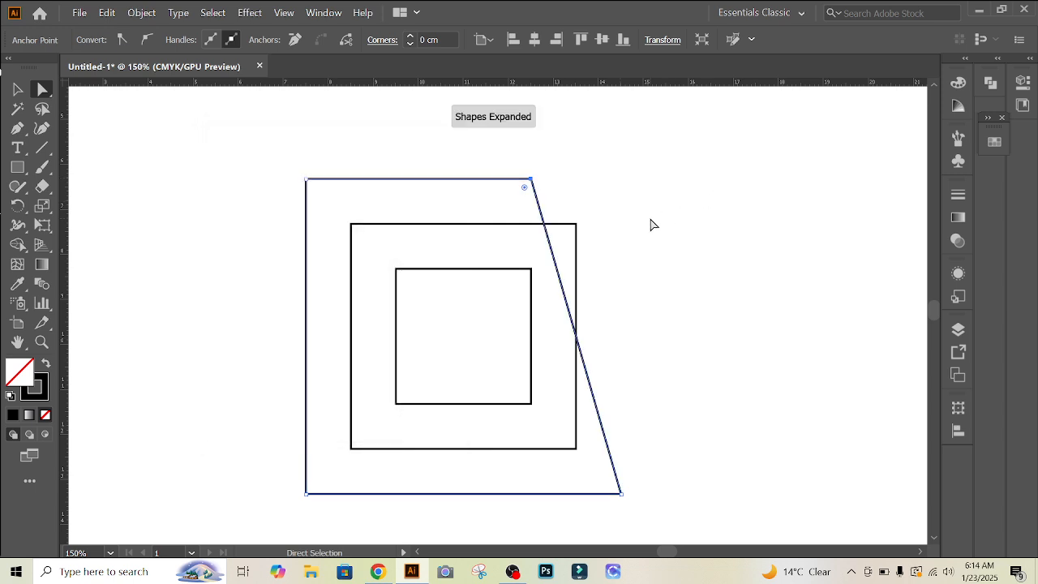
{"action": "left_click", "coordinate": [652, 216]}
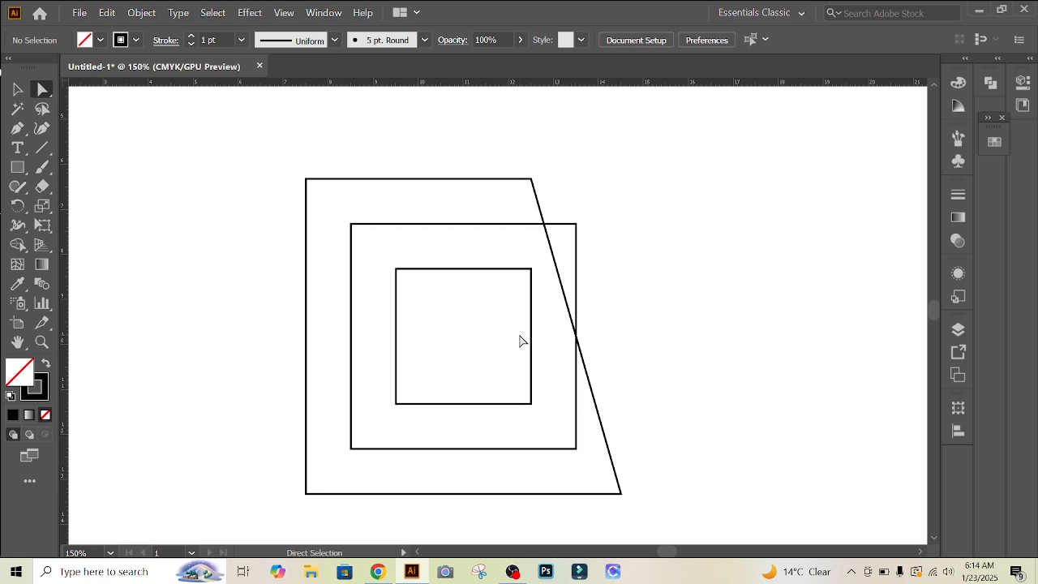
{"action": "left_click", "coordinate": [17, 89]}
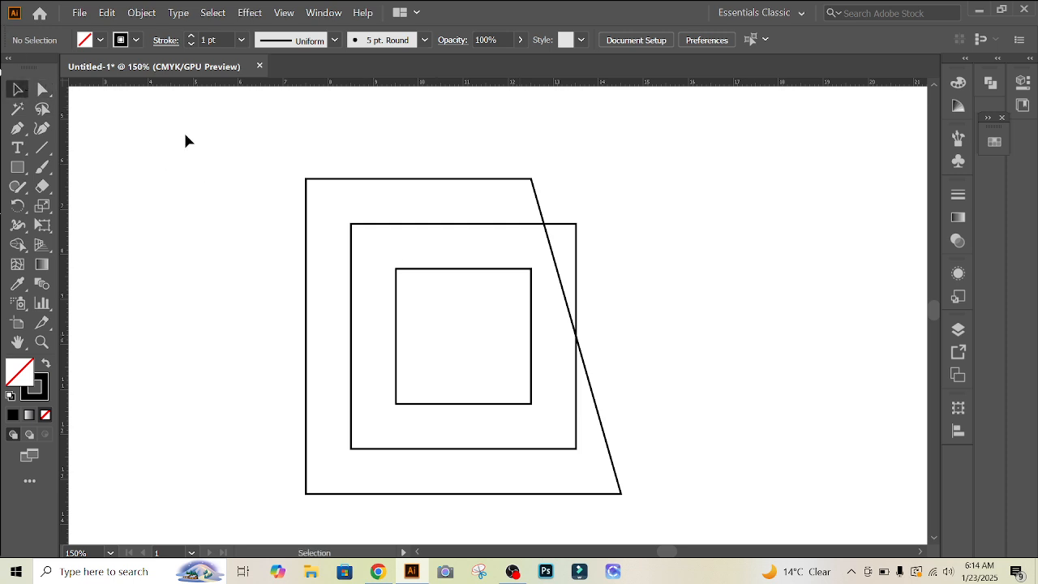
Delete all the nested squares and draw a rounded rectangle about 6 cm wide and 5 cm tall in the canvas centre
{"action": "left_click_drag", "start_coordinate": [235, 150], "coordinate": [612, 357]}
{"action": "key", "text": "Delete"}
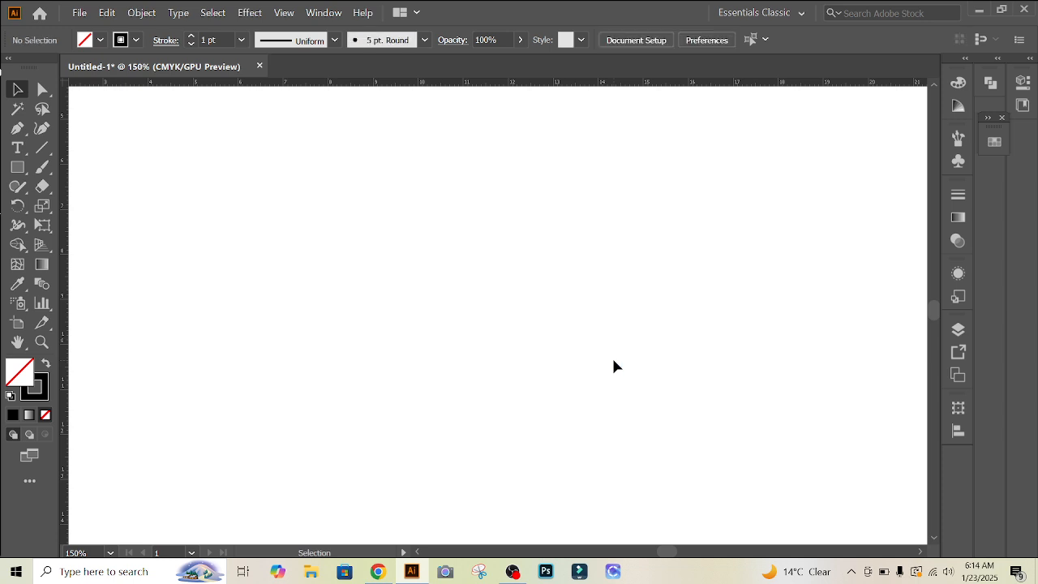
{"action": "left_click", "coordinate": [28, 169]}
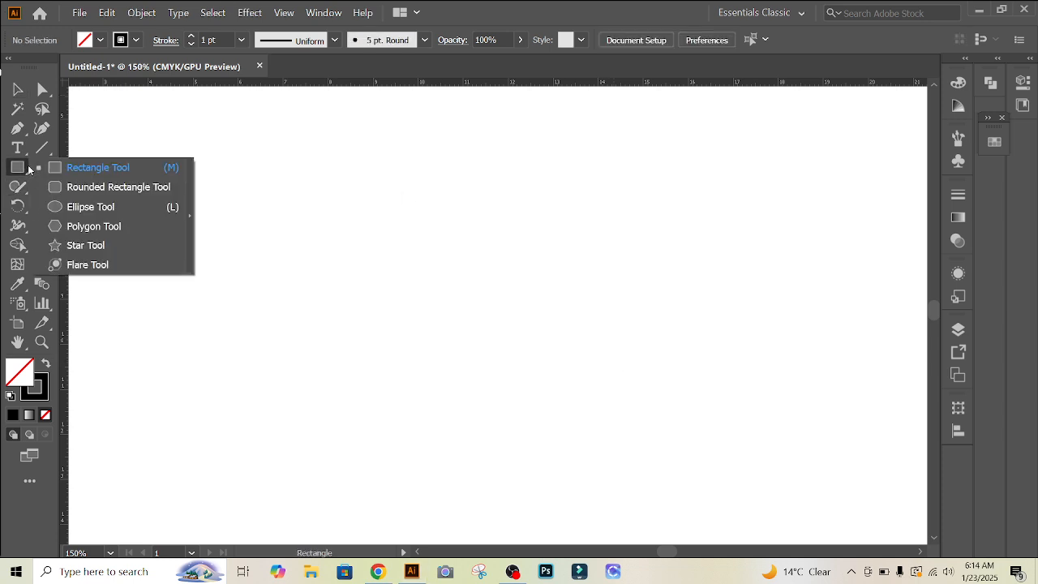
{"action": "left_click", "coordinate": [92, 186]}
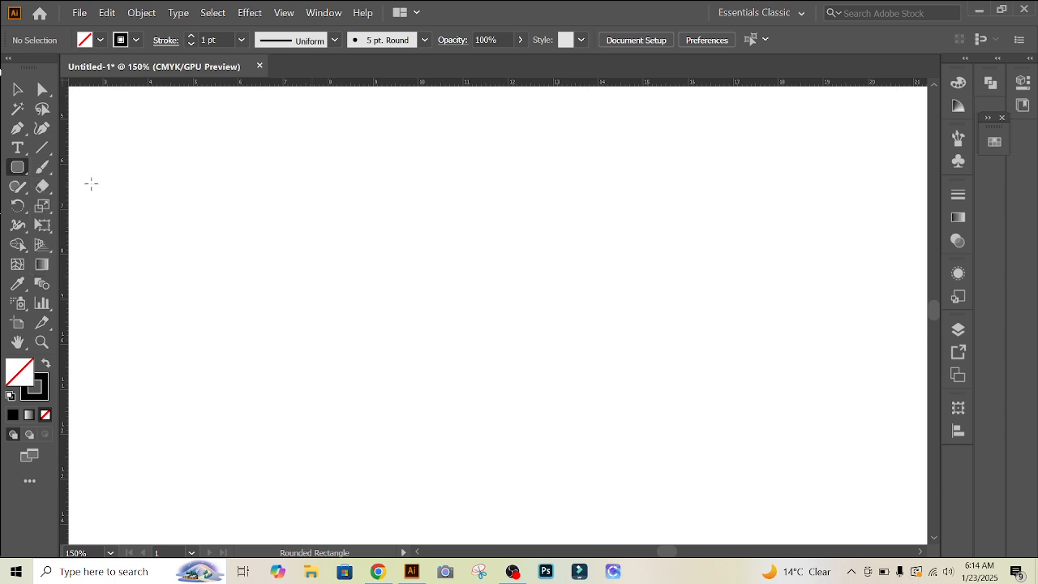
{"action": "left_click_drag", "start_coordinate": [333, 206], "coordinate": [596, 430]}
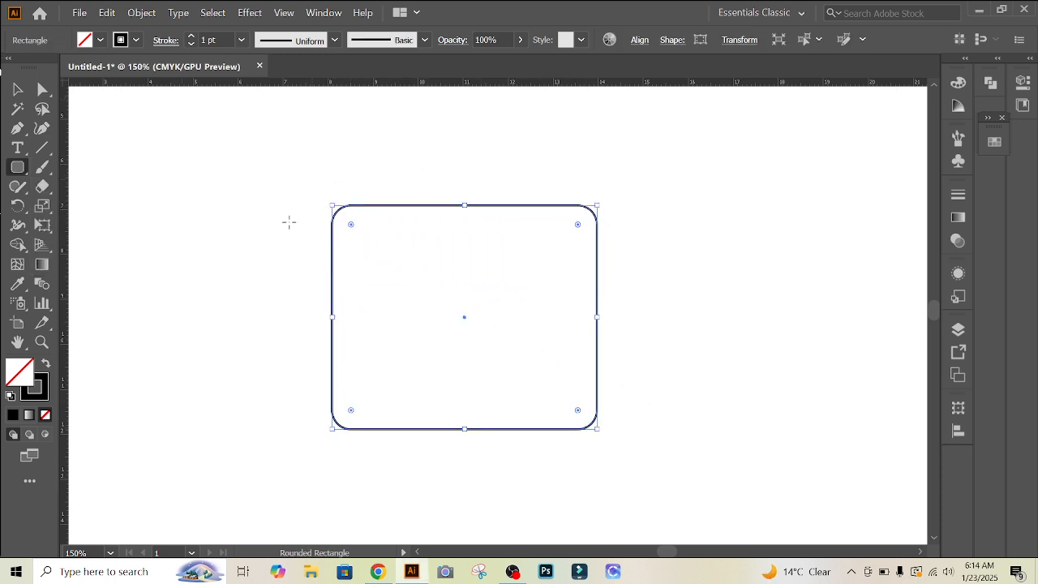
Round all the rectangle's corners to the maximum radius, reduce them to a moderate radius, and deselect the shape
{"action": "left_click", "coordinate": [18, 90]}
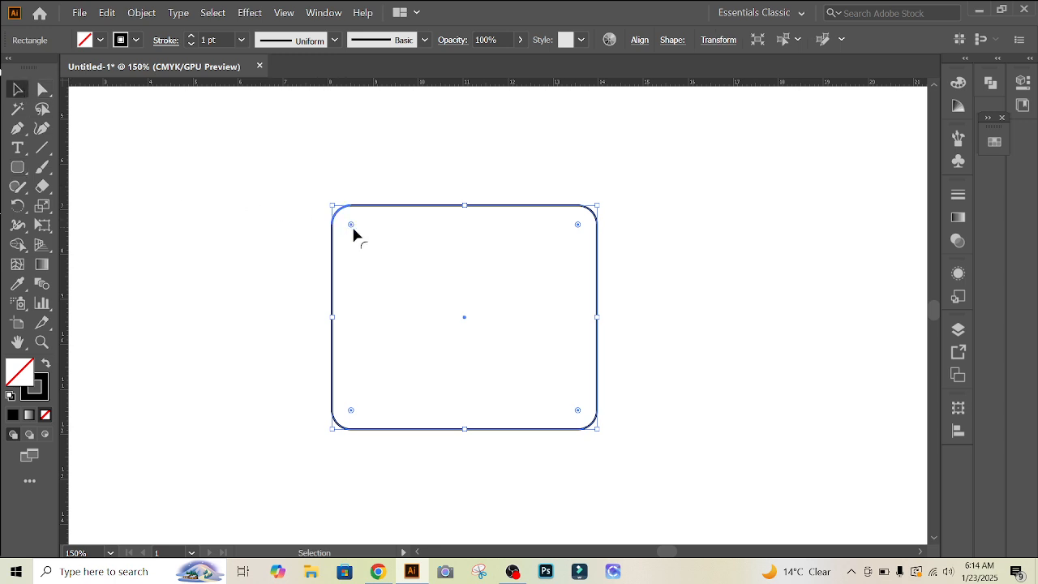
{"action": "left_click_drag", "start_coordinate": [350, 224], "coordinate": [513, 319]}
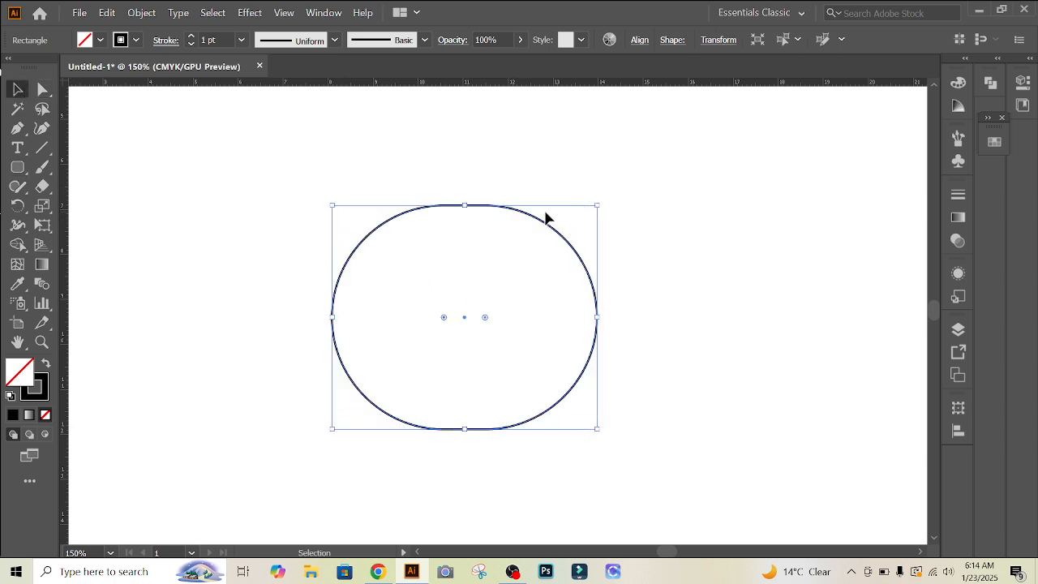
{"action": "left_click_drag", "start_coordinate": [407, 304], "coordinate": [415, 274]}
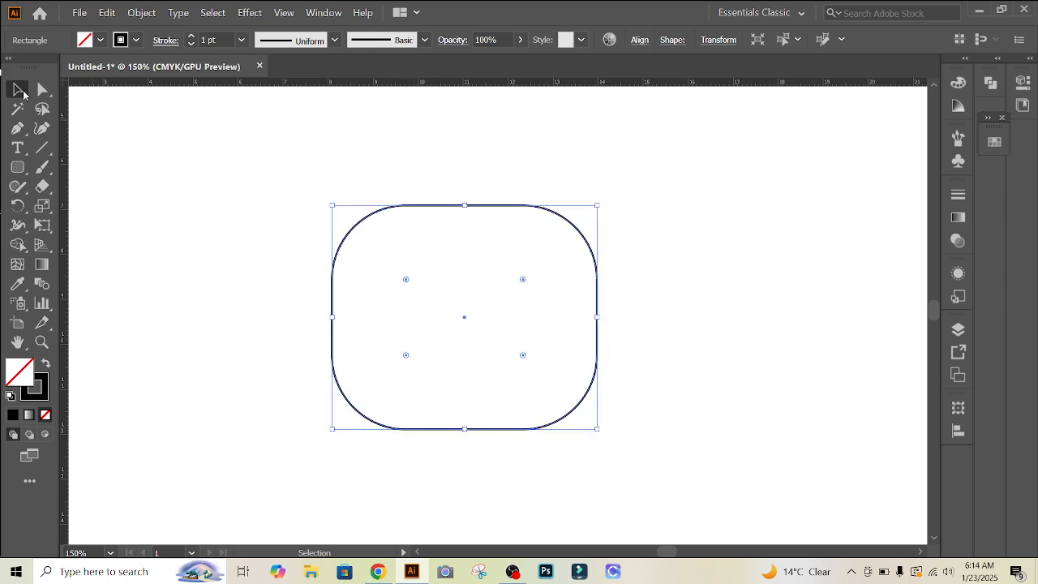
{"action": "left_click", "coordinate": [222, 192]}
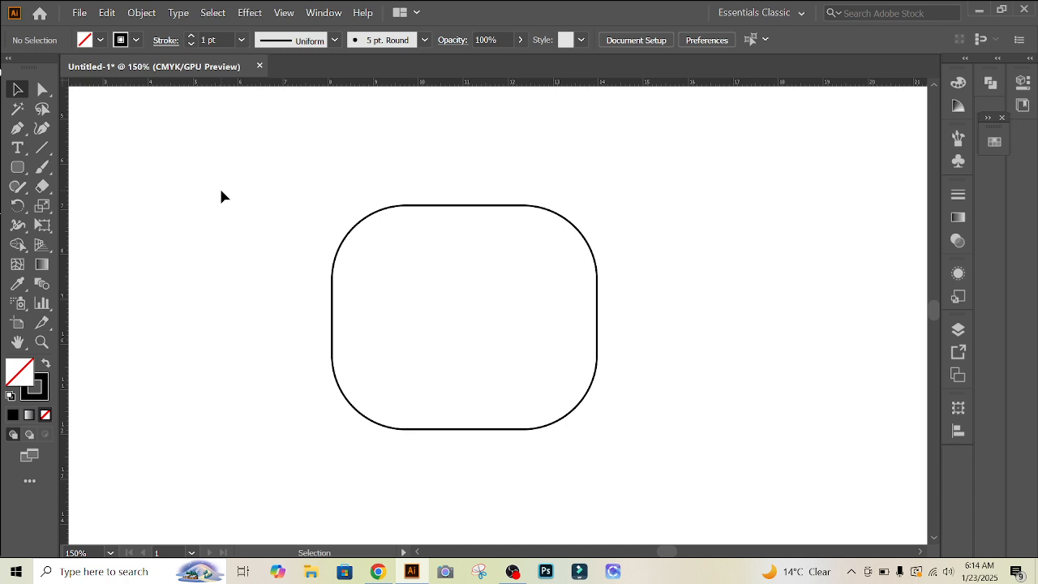
Delete the rounded rectangle, draw a circle about 2.67 cm across with the Ellipse tool, and deselect it
{"action": "left_click", "coordinate": [413, 208]}
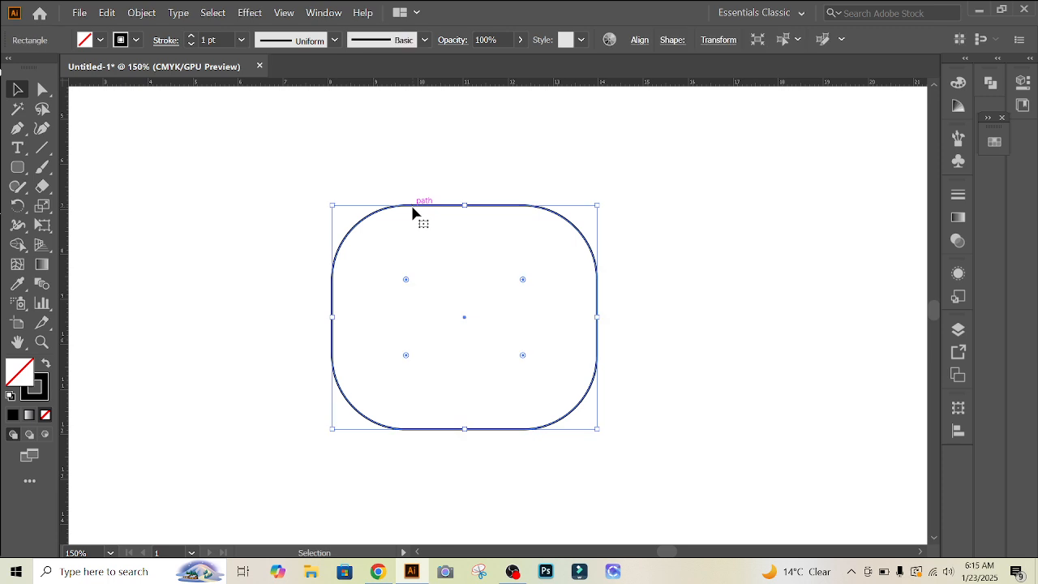
{"action": "key", "text": "Delete"}
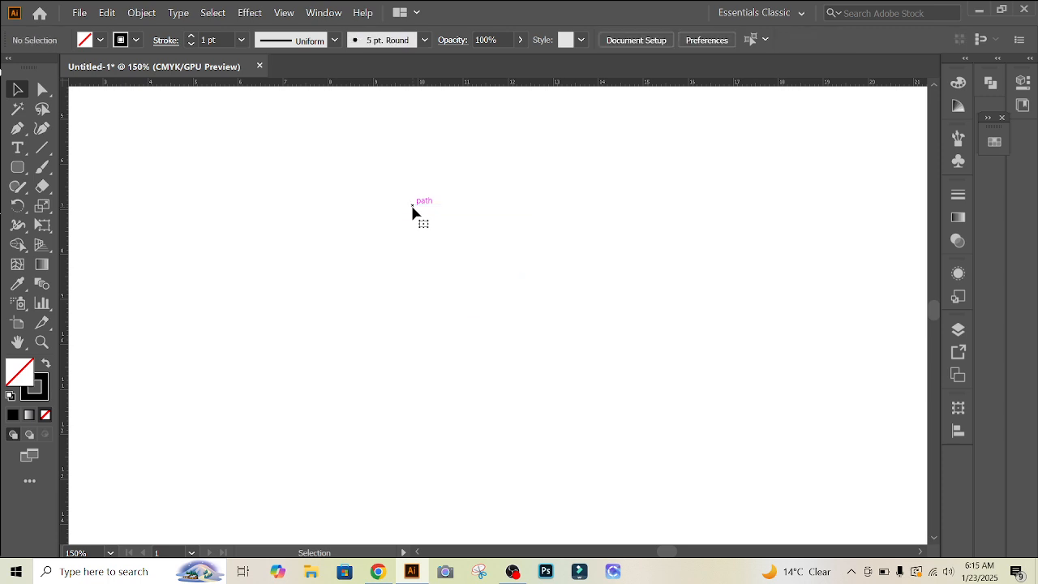
{"action": "left_click", "coordinate": [25, 169]}
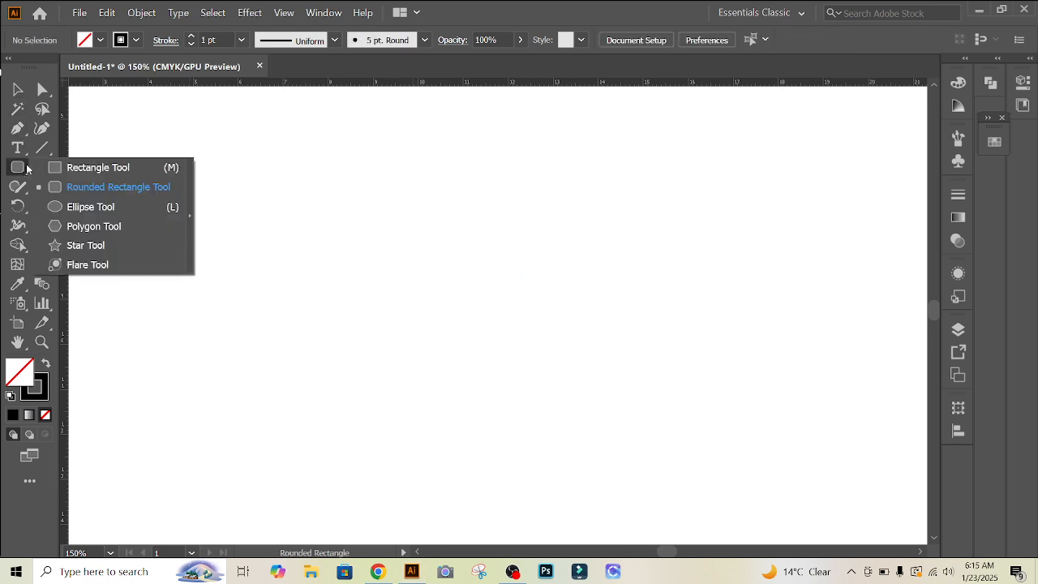
{"action": "left_click", "coordinate": [91, 207]}
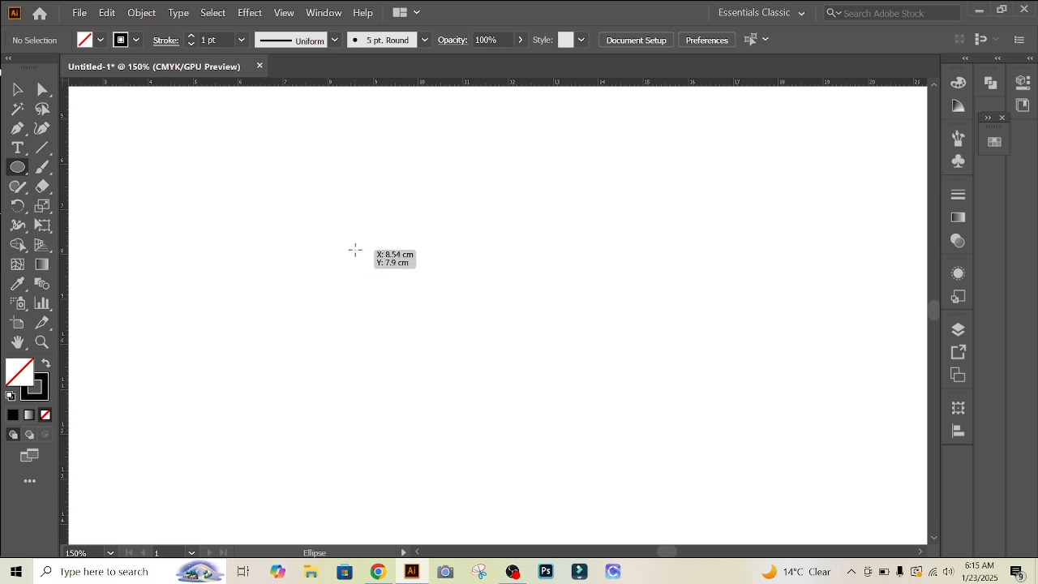
{"action": "left_click_drag", "start_coordinate": [395, 280], "coordinate": [467, 399]}
{"action": "left_click", "coordinate": [17, 89]}
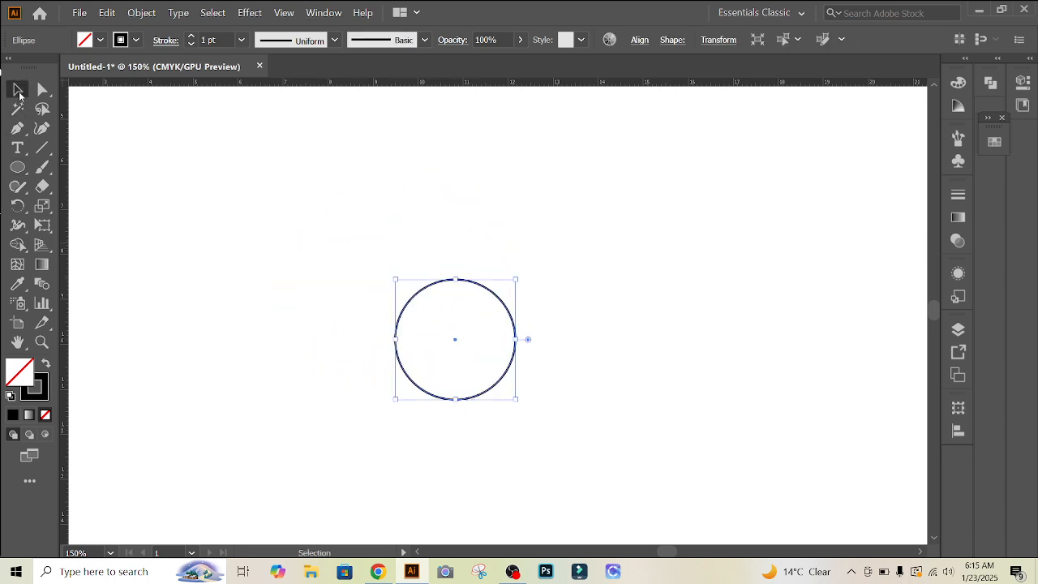
{"action": "left_click", "coordinate": [347, 245]}
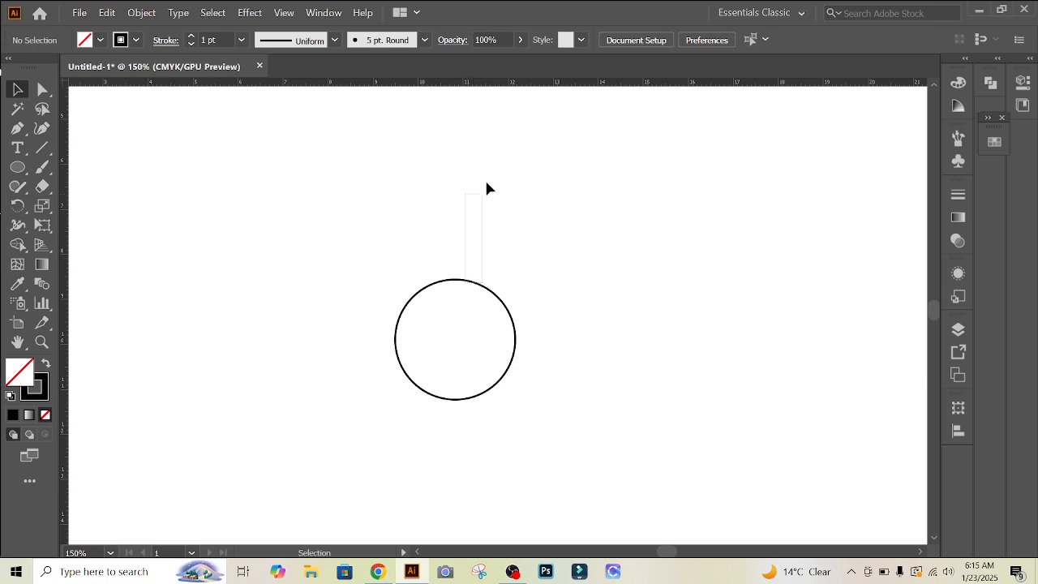
Replace the drawn circle with one created through the Ellipse dialog at 2.6661 cm width and height, and deselect it
{"action": "left_click", "coordinate": [433, 288]}
{"action": "key", "text": "Delete"}
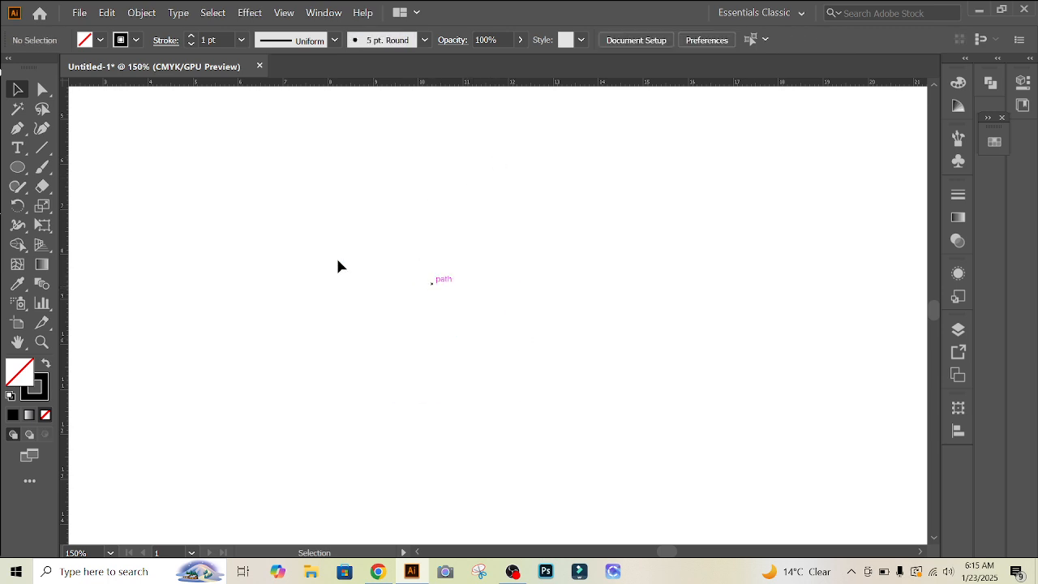
{"action": "left_click", "coordinate": [17, 167]}
{"action": "left_click", "coordinate": [408, 243]}
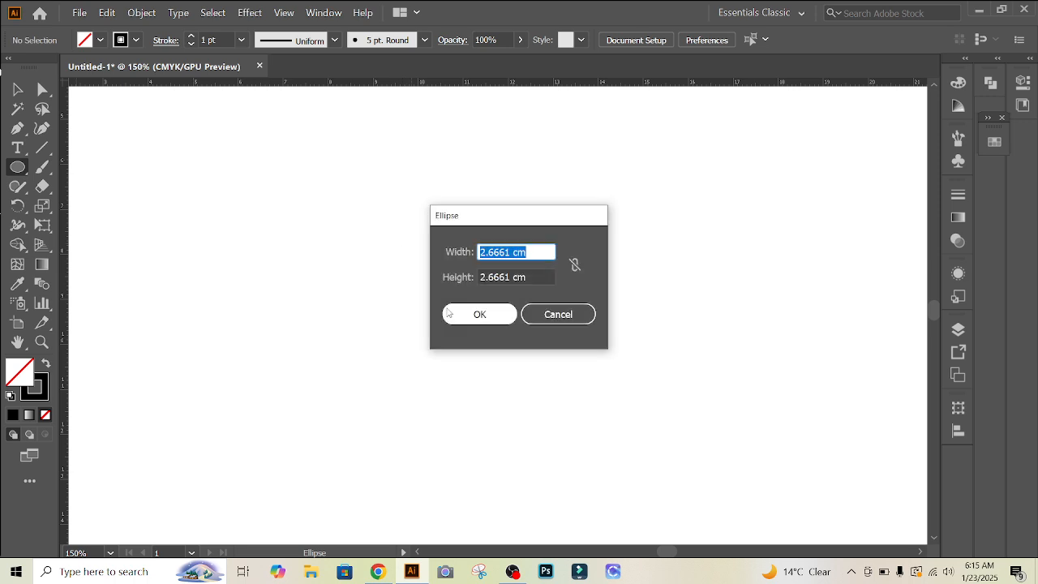
{"action": "left_click", "coordinate": [460, 321]}
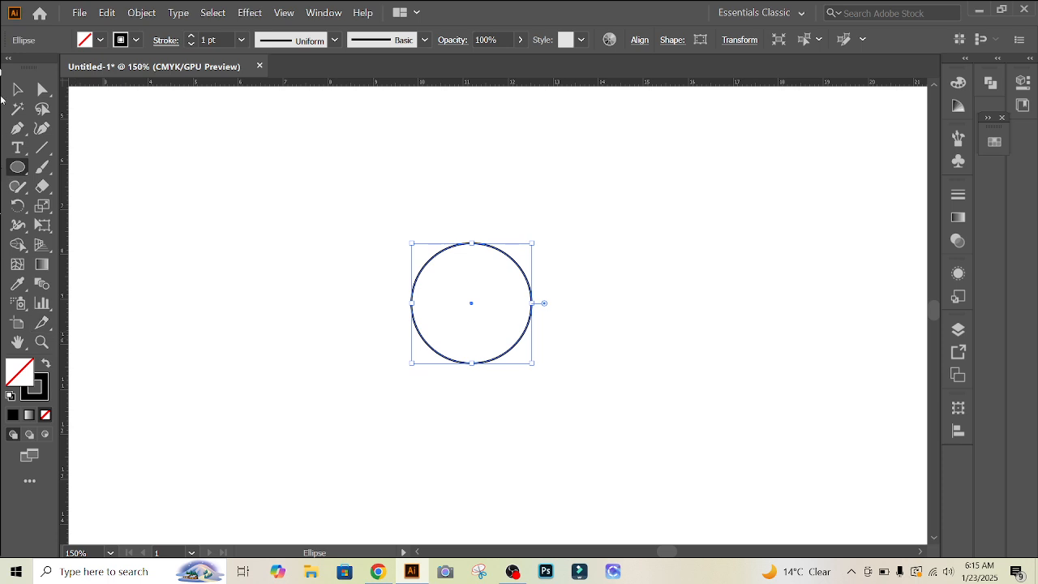
{"action": "left_click", "coordinate": [16, 89]}
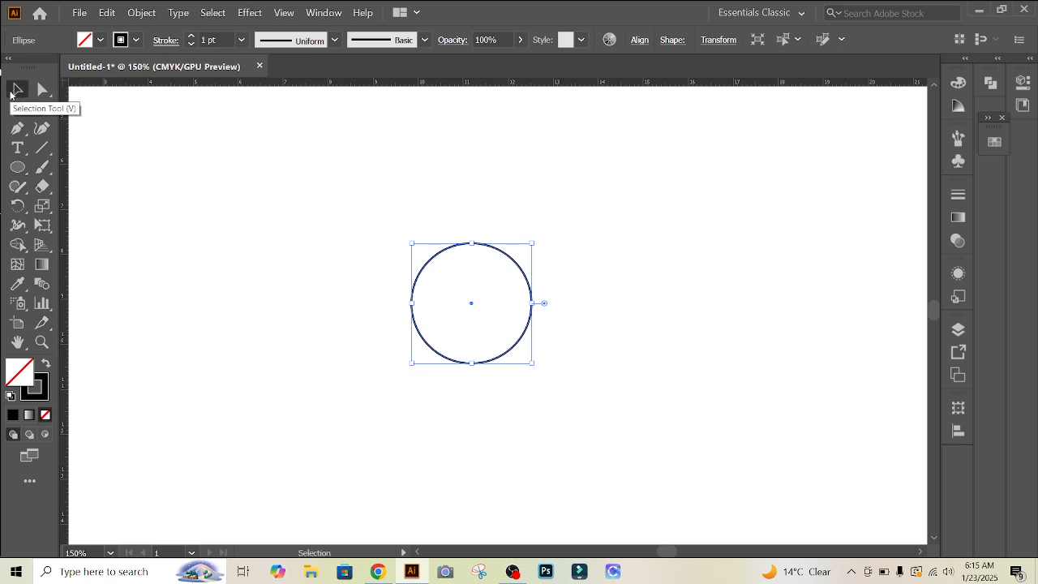
{"action": "left_click", "coordinate": [667, 354]}
Draw a large tilted hexagon with the Polygon tool beside the circle, and delete both shapes
{"action": "left_click", "coordinate": [25, 170]}
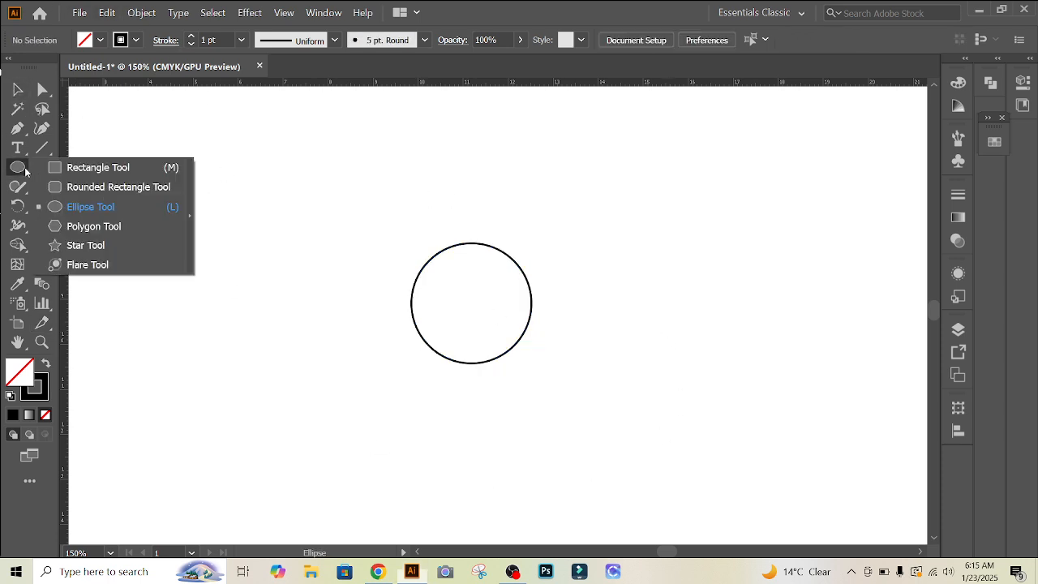
{"action": "left_click", "coordinate": [104, 225]}
{"action": "left_click_drag", "start_coordinate": [263, 187], "coordinate": [372, 289]}
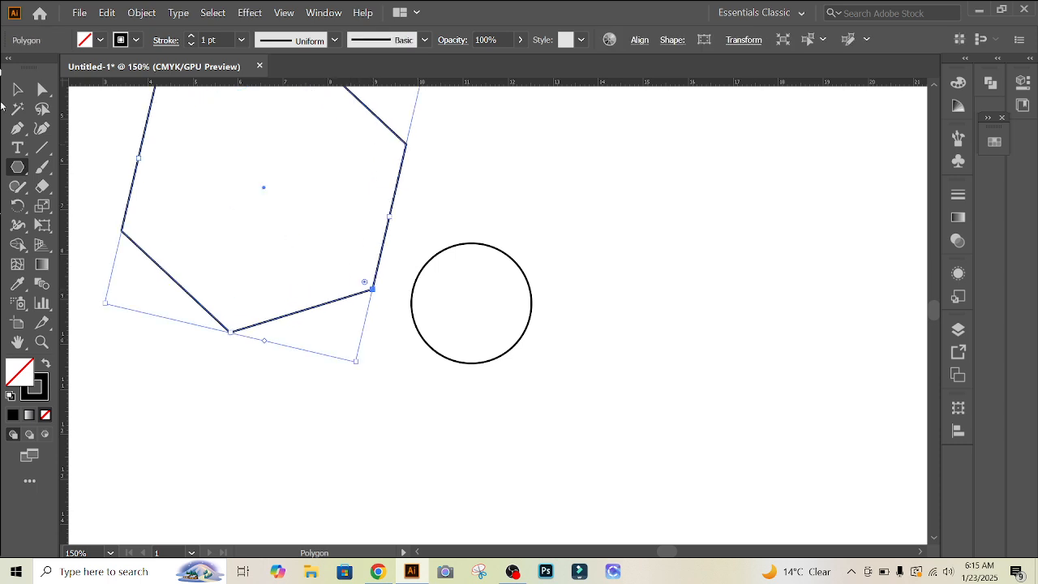
{"action": "left_click", "coordinate": [16, 90]}
{"action": "key", "text": "Delete"}
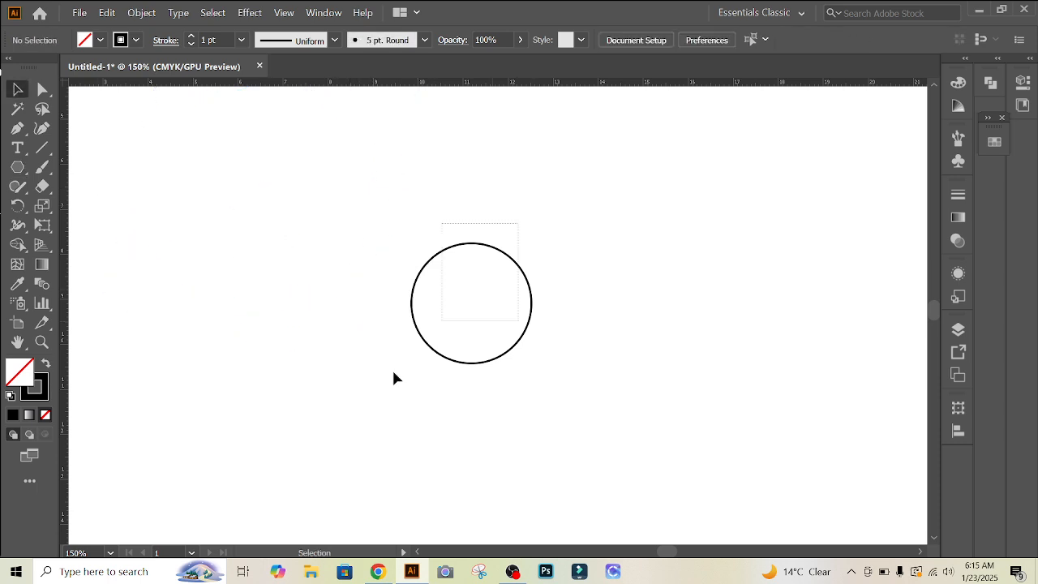
{"action": "key", "text": "ctrl+a"}
{"action": "key", "text": "Delete"}
Draw a star with the Star tool on the empty canvas and delete it
{"action": "left_click", "coordinate": [10, 168]}
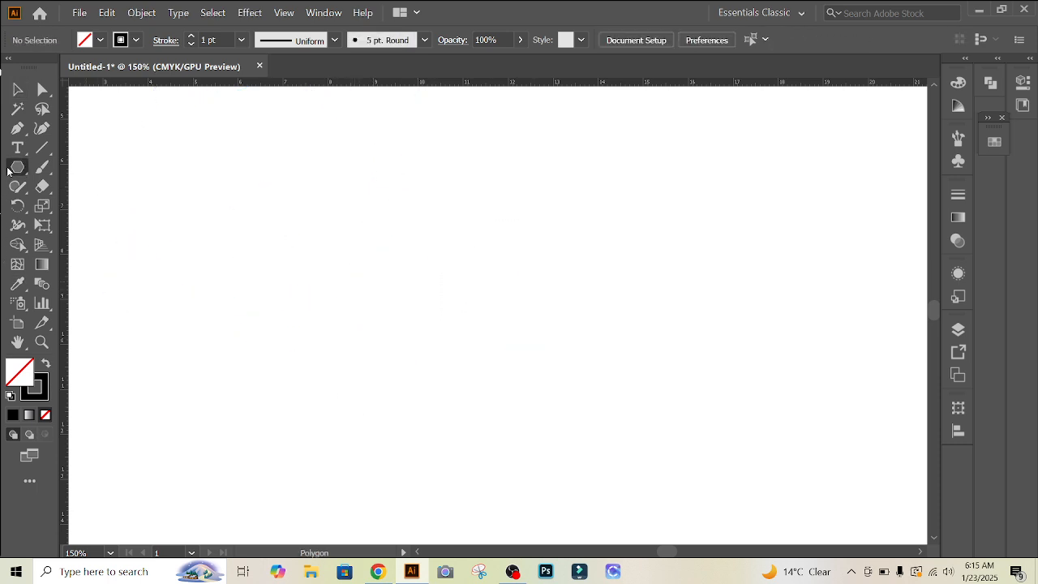
{"action": "left_click", "coordinate": [10, 168]}
{"action": "left_click", "coordinate": [81, 244]}
{"action": "left_click_drag", "start_coordinate": [278, 271], "coordinate": [365, 354]}
{"action": "left_click", "coordinate": [17, 90]}
{"action": "left_click_drag", "start_coordinate": [525, 207], "coordinate": [108, 453]}
{"action": "key", "text": "Delete"}
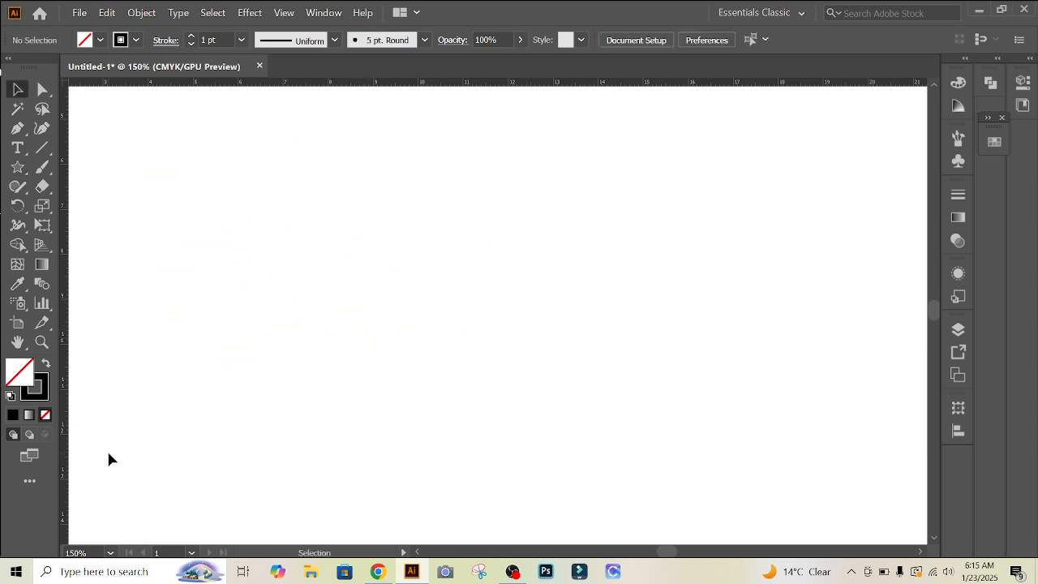
Preview a flare with the Flare tool's preset options, cancel it, and return to the Selection tool
{"action": "left_click", "coordinate": [16, 187]}
{"action": "left_click", "coordinate": [16, 189]}
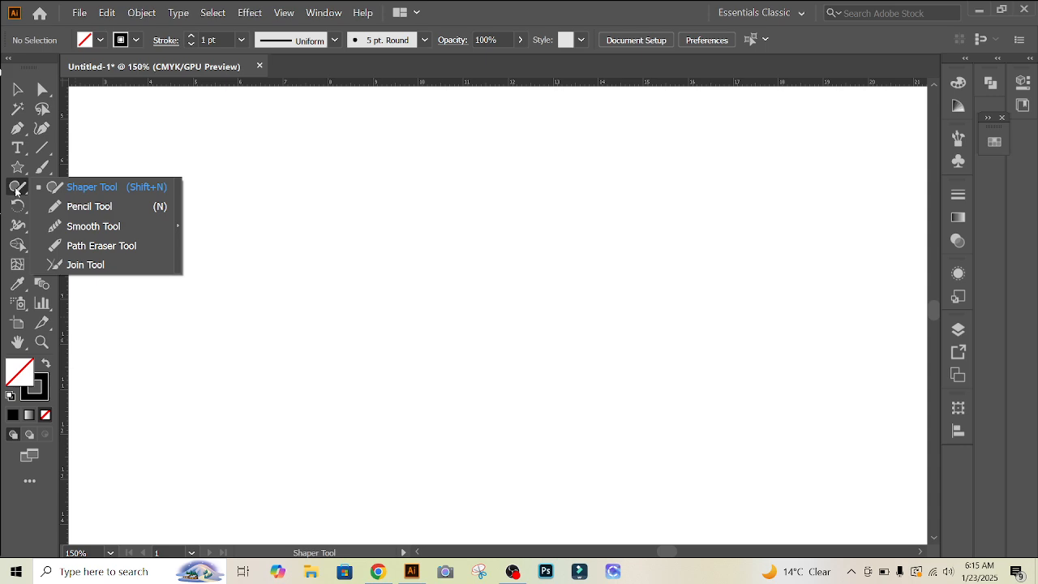
{"action": "left_click", "coordinate": [26, 175]}
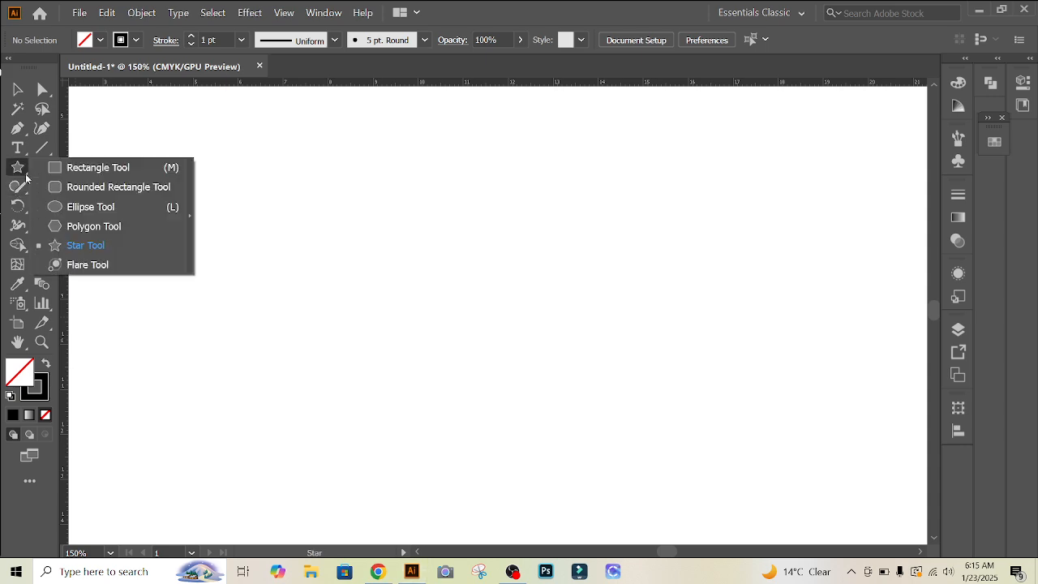
{"action": "left_click", "coordinate": [75, 264]}
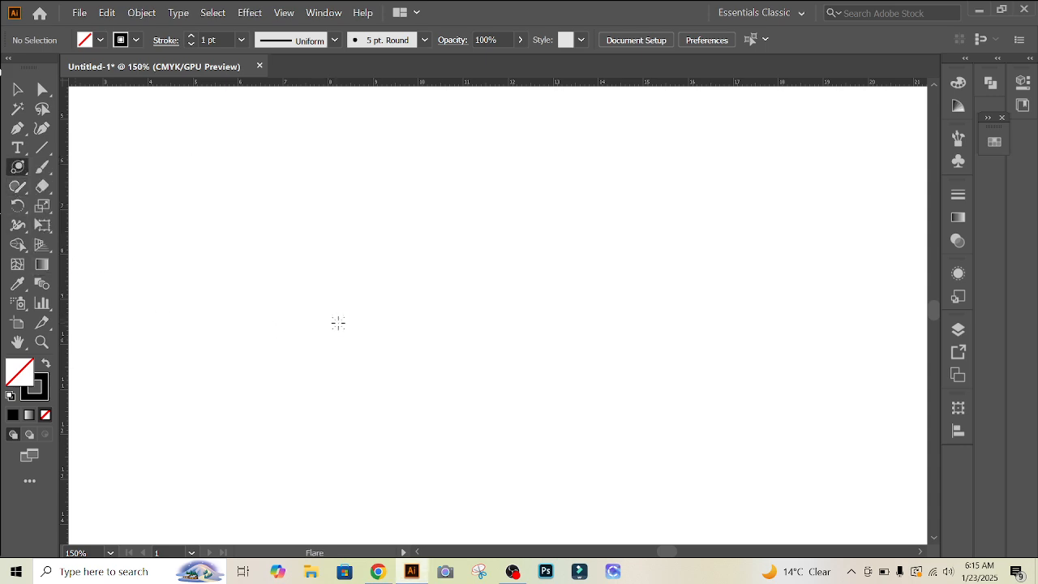
{"action": "left_click", "coordinate": [338, 322]}
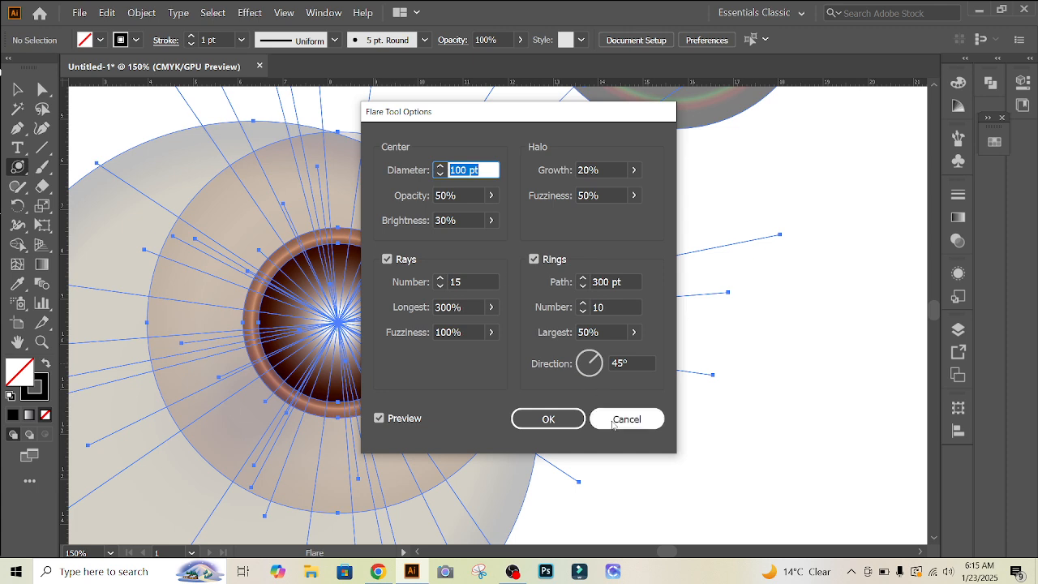
{"action": "left_click", "coordinate": [625, 417]}
{"action": "left_click", "coordinate": [18, 89]}
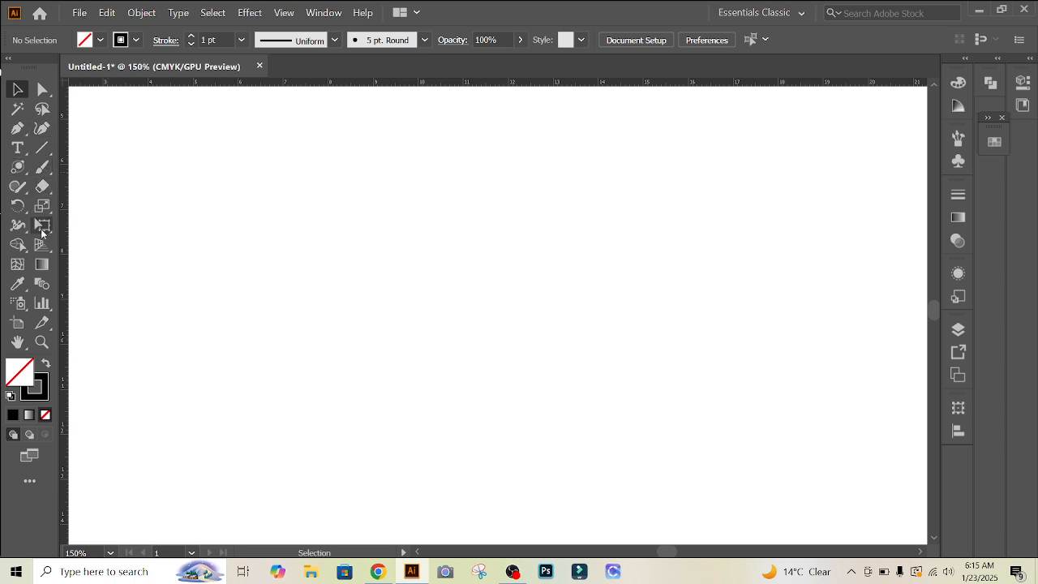
Restore the Rectangle tool as the active shape tool and return to the Selection tool
{"action": "left_click", "coordinate": [20, 187]}
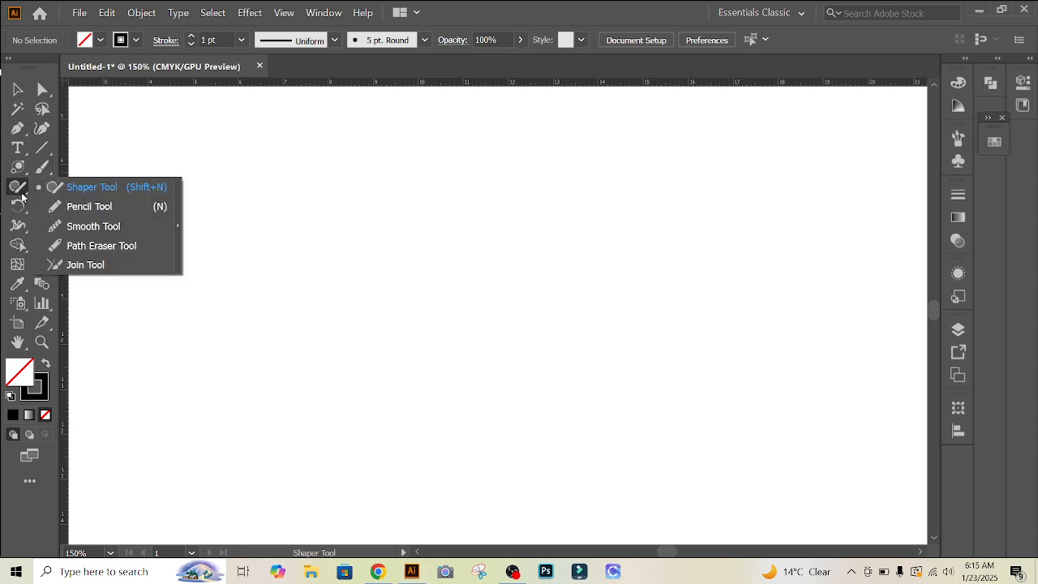
{"action": "left_click", "coordinate": [17, 167]}
{"action": "left_click", "coordinate": [89, 167]}
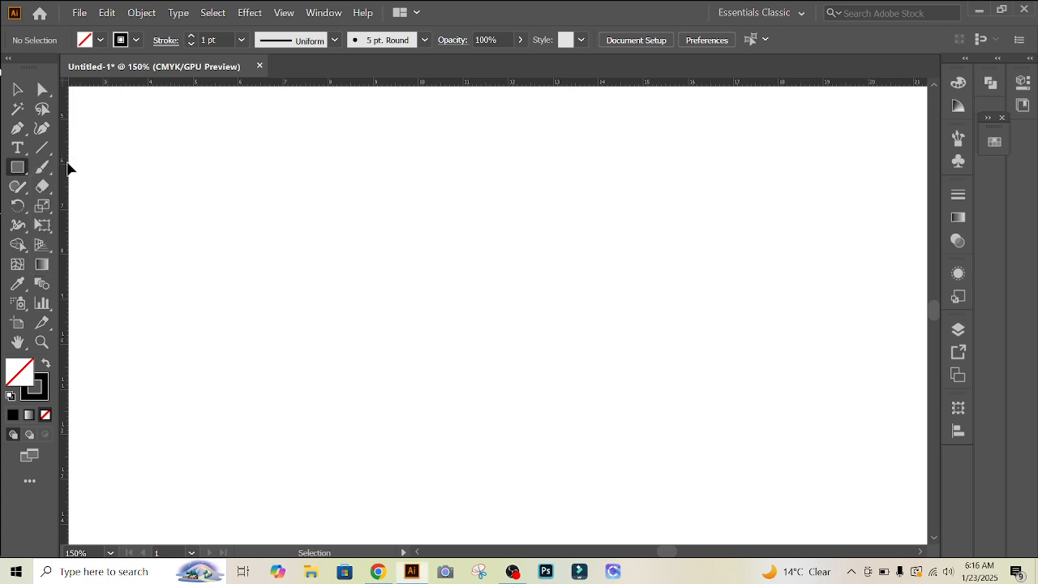
{"action": "left_click", "coordinate": [18, 90]}
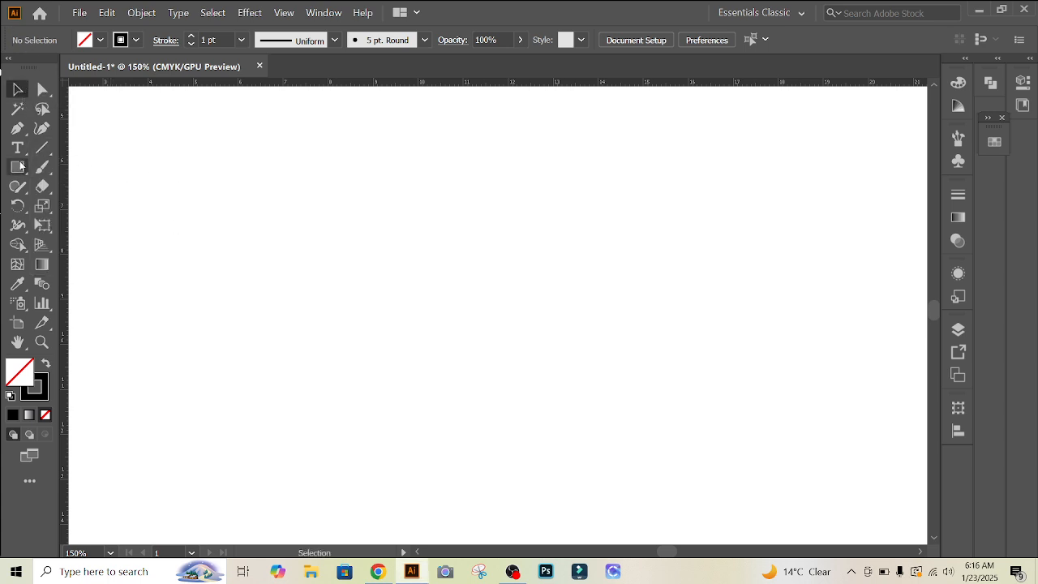
Draw a straight horizontal line about 10 cm long across the upper canvas with the Pen tool, and return to the Selection tool
{"action": "left_click", "coordinate": [42, 148]}
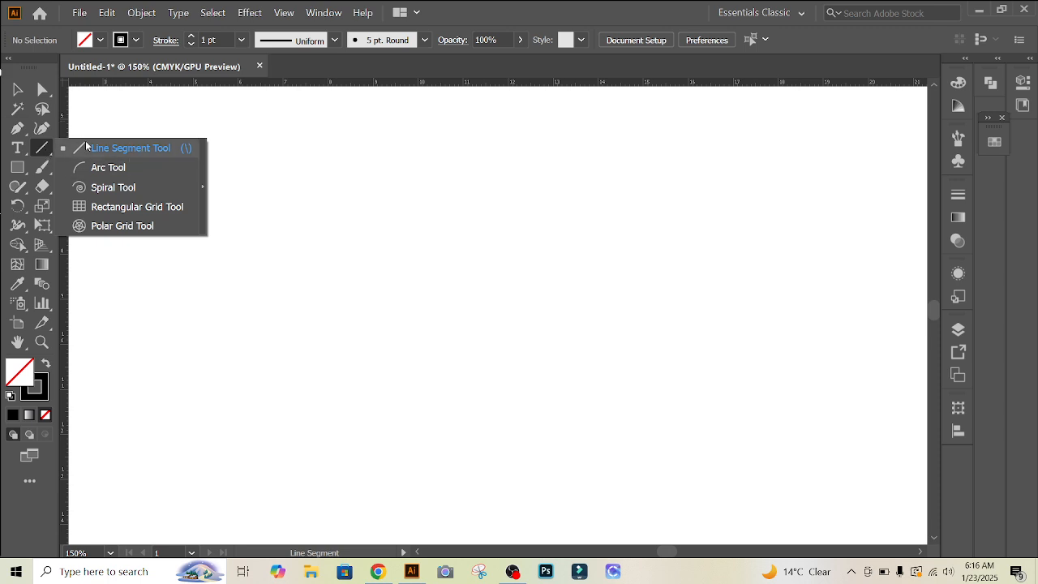
{"action": "left_click", "coordinate": [18, 128]}
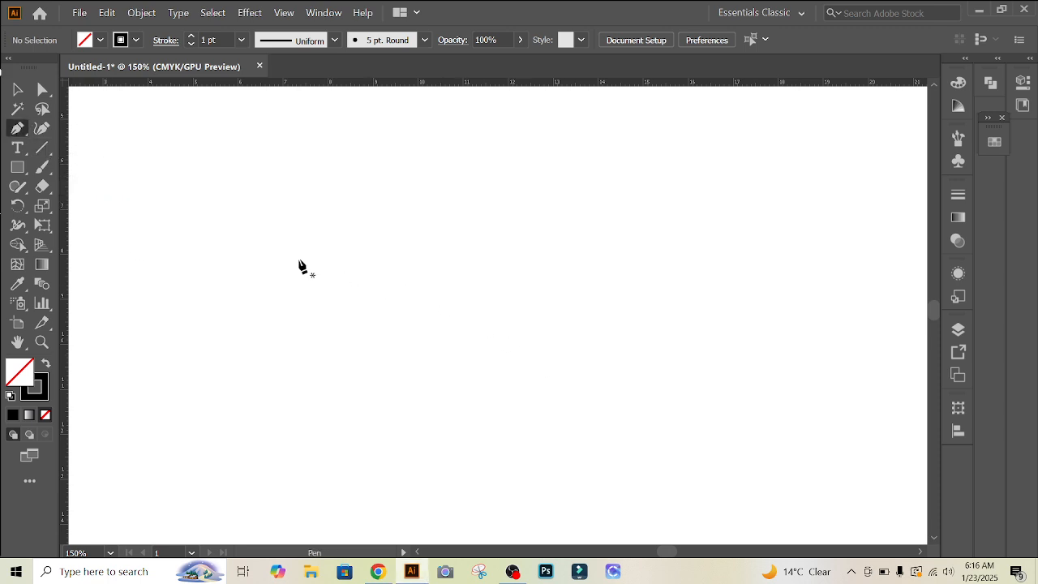
{"action": "left_click", "coordinate": [251, 237]}
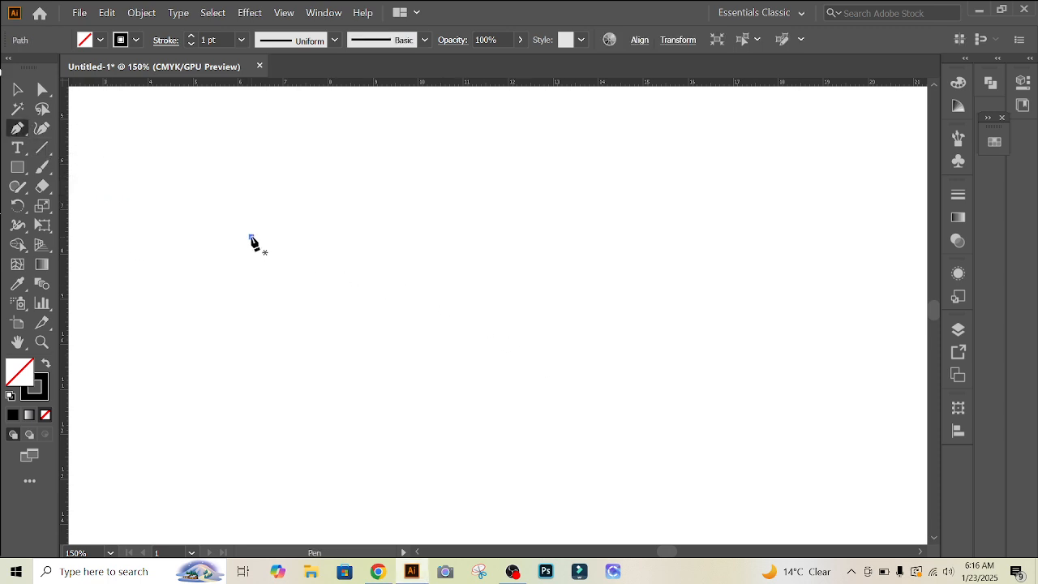
{"action": "left_click", "coordinate": [708, 236]}
{"action": "key", "text": "v"}
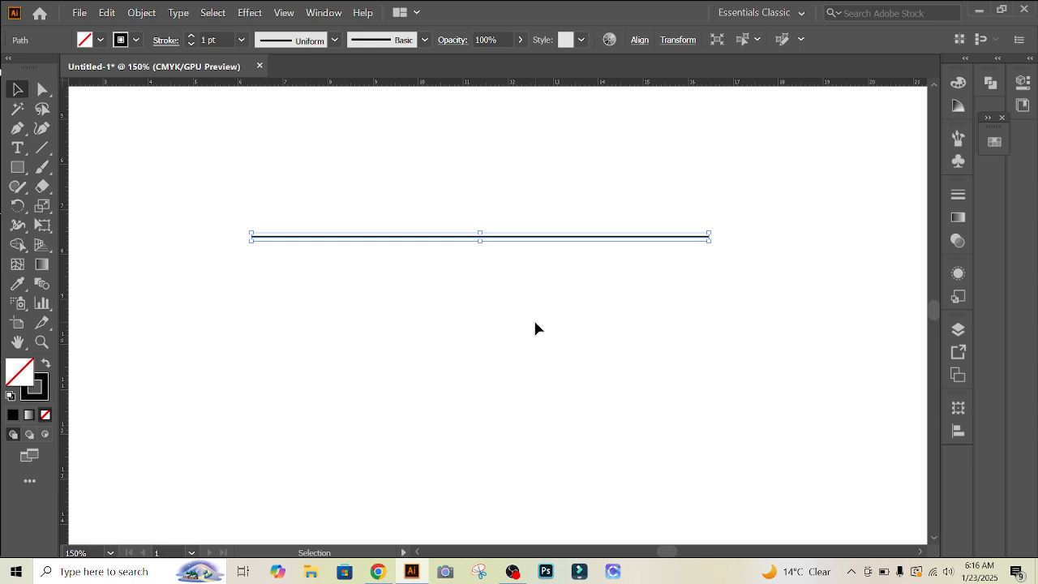
Move the horizontal line up by about 1.5 cm and deselect it
{"action": "left_click", "coordinate": [467, 323]}
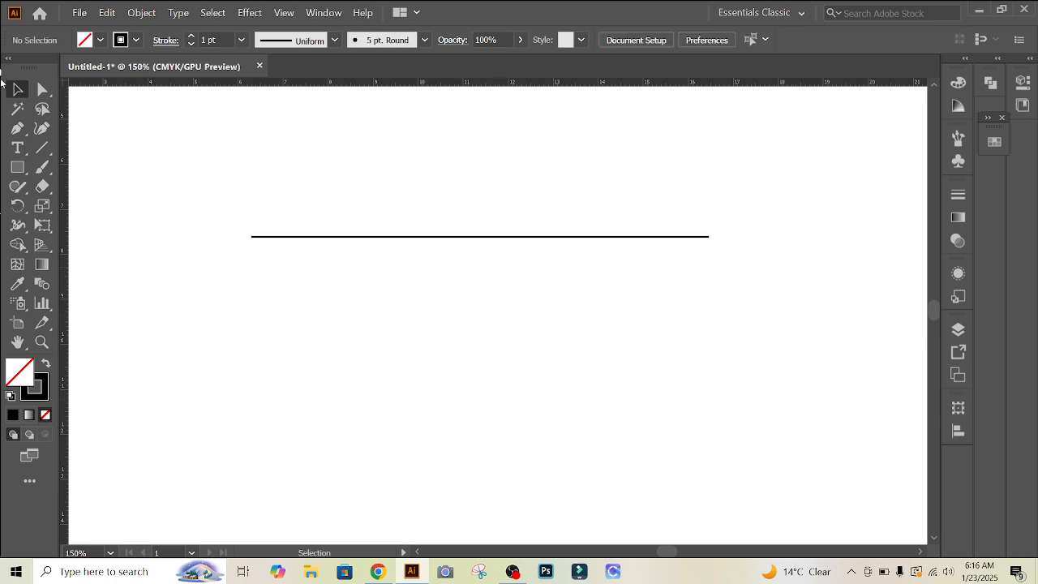
{"action": "left_click_drag", "start_coordinate": [341, 241], "coordinate": [338, 175]}
{"action": "left_click", "coordinate": [386, 281]}
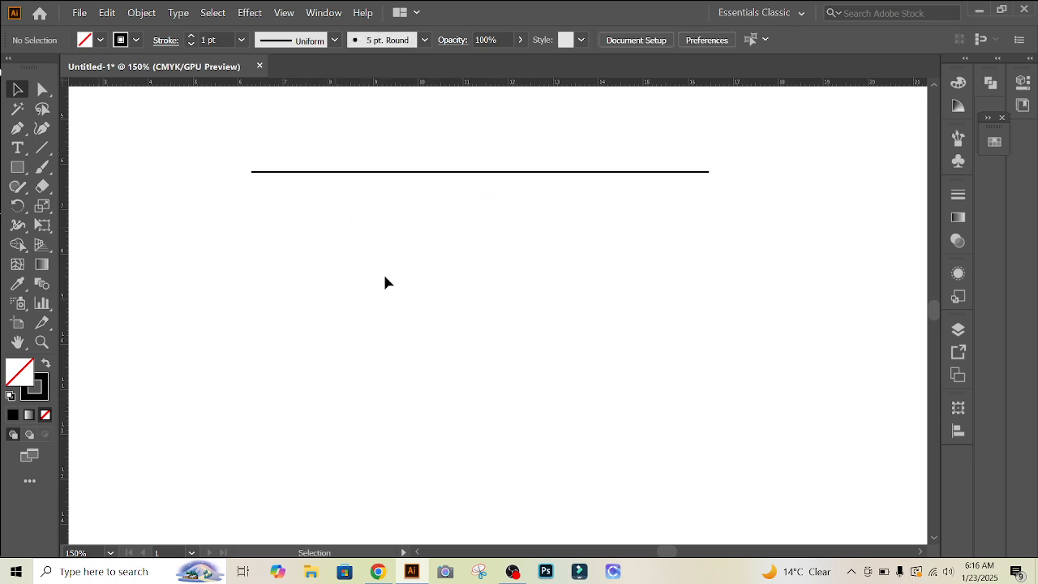
Draw a 10 cm line at a 0° angle with Fill Line enabled, below the first line, using the Line Segment tool
{"action": "left_click", "coordinate": [44, 147]}
{"action": "left_click", "coordinate": [45, 150]}
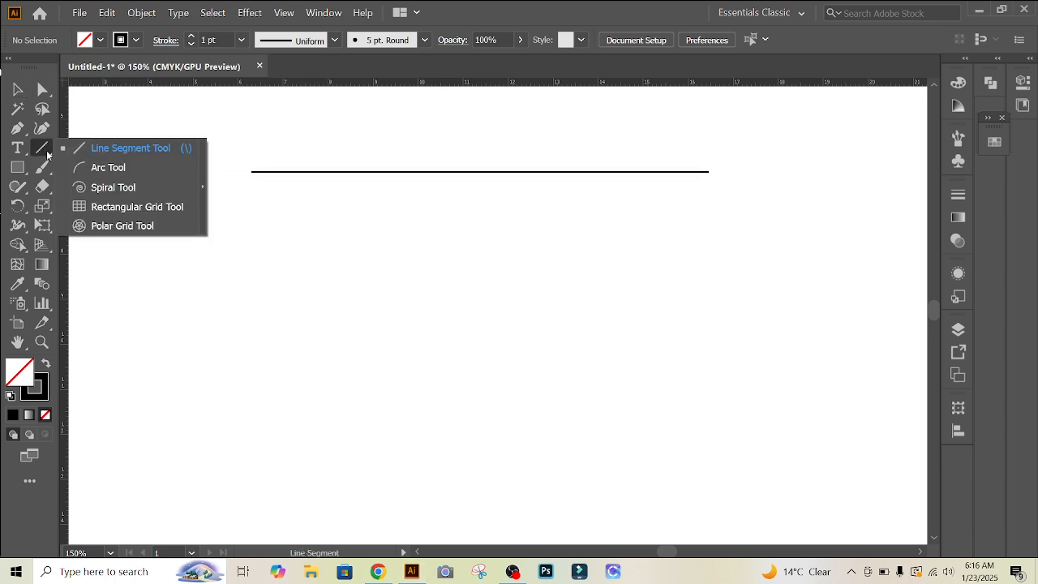
{"action": "left_click", "coordinate": [134, 148]}
{"action": "left_click", "coordinate": [569, 411]}
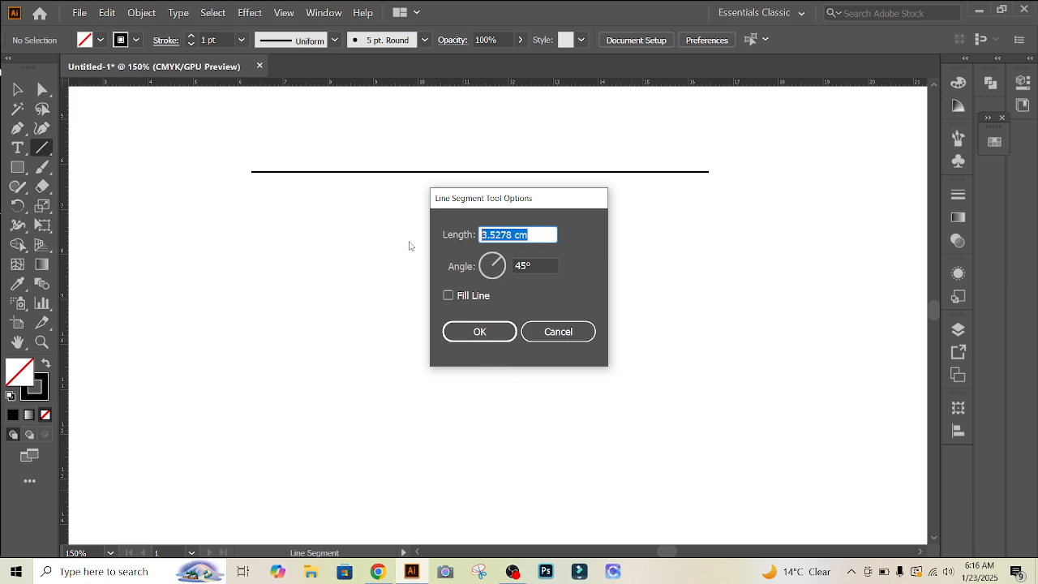
{"action": "type", "text": "10"}
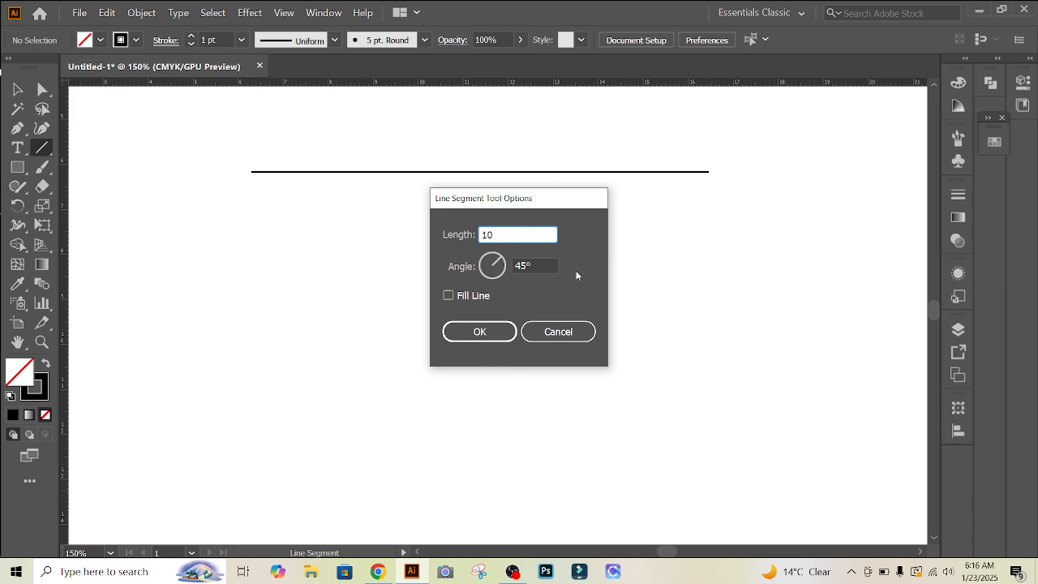
{"action": "key", "text": "Tab"}
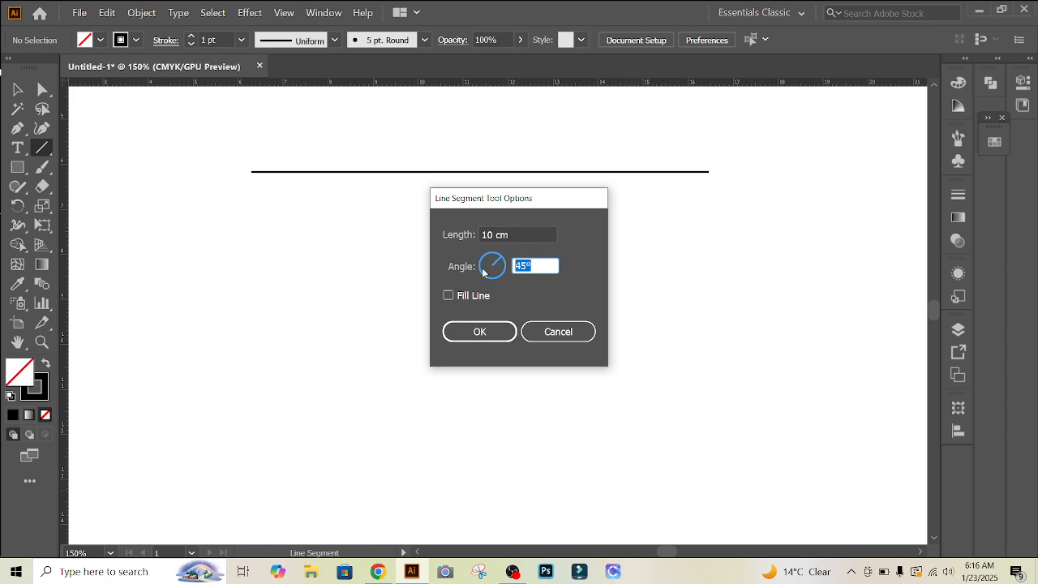
{"action": "type", "text": "0"}
{"action": "left_click", "coordinate": [449, 297]}
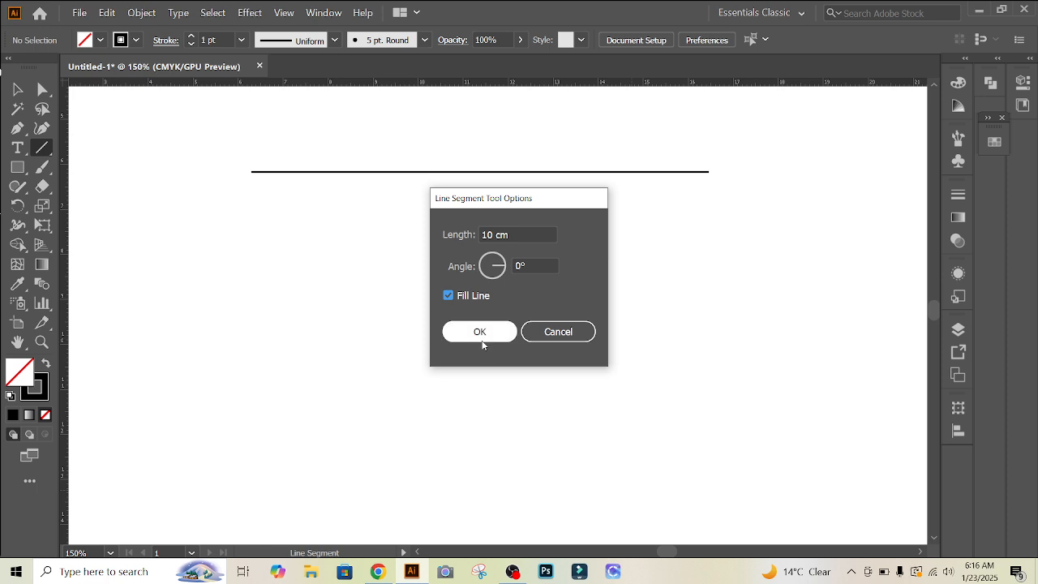
{"action": "left_click", "coordinate": [479, 332]}
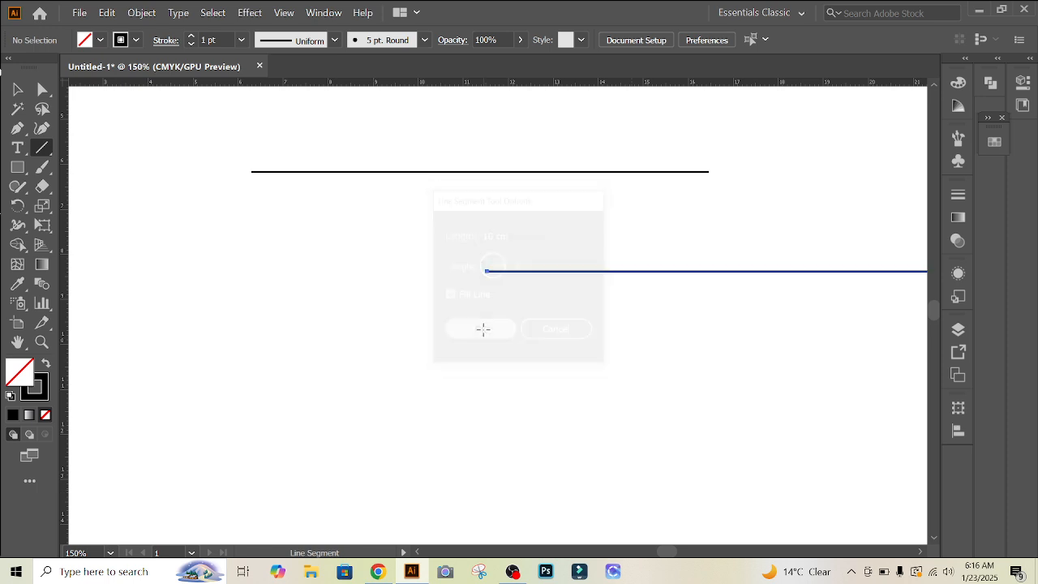
{"action": "left_click", "coordinate": [18, 89]}
{"action": "left_click", "coordinate": [584, 277]}
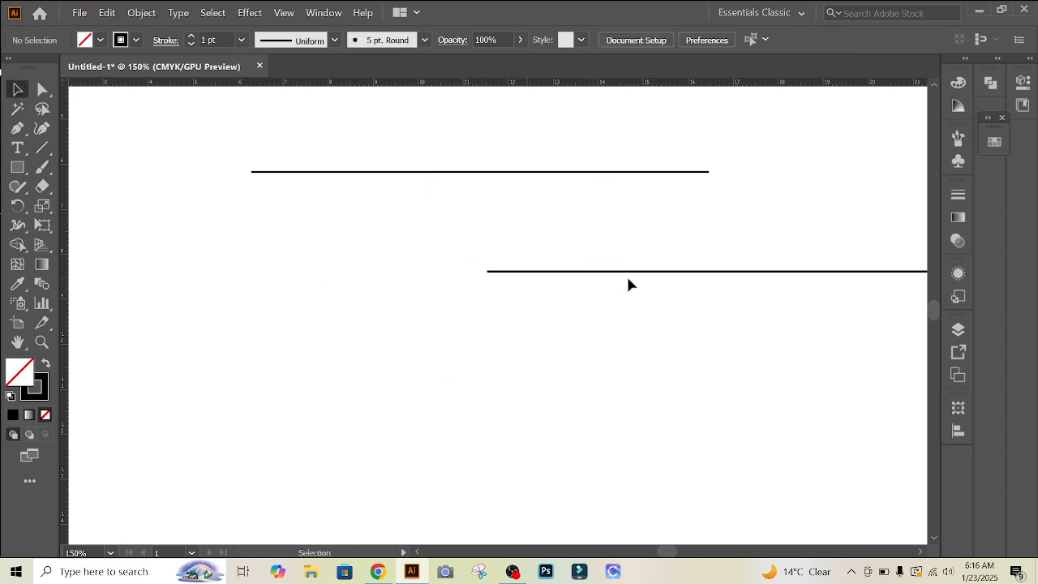
Shift the new line left beneath the first one, and delete both lines
{"action": "left_click_drag", "start_coordinate": [793, 271], "coordinate": [587, 272]}
{"action": "left_click", "coordinate": [567, 367]}
{"action": "left_click_drag", "start_coordinate": [459, 144], "coordinate": [551, 367]}
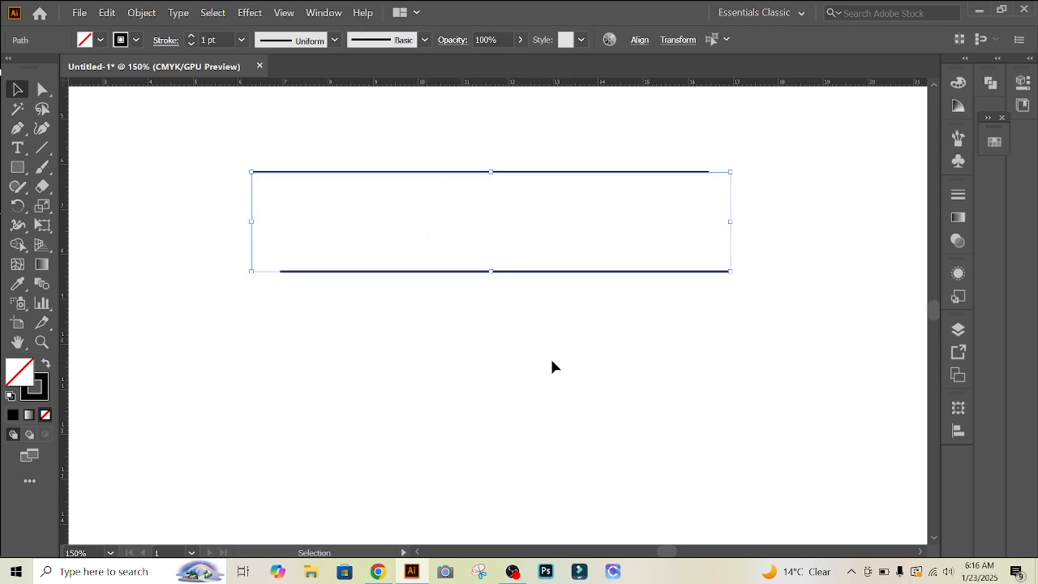
{"action": "key", "text": "Delete"}
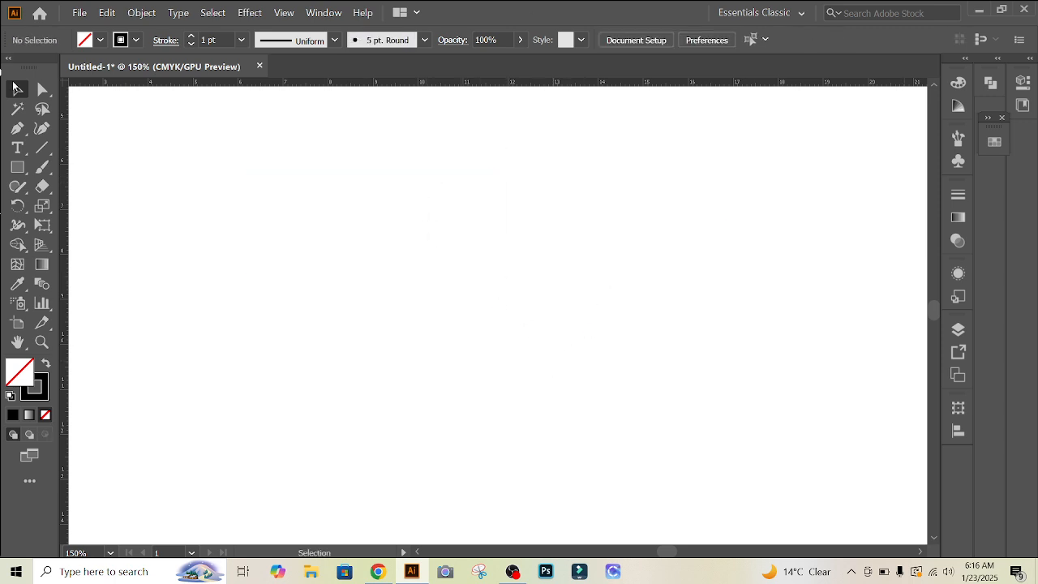
Draw a 10 cm line at a 36° angle with the Line Segment tool and move it toward the canvas centre
{"action": "left_click", "coordinate": [42, 148]}
{"action": "left_click", "coordinate": [408, 239]}
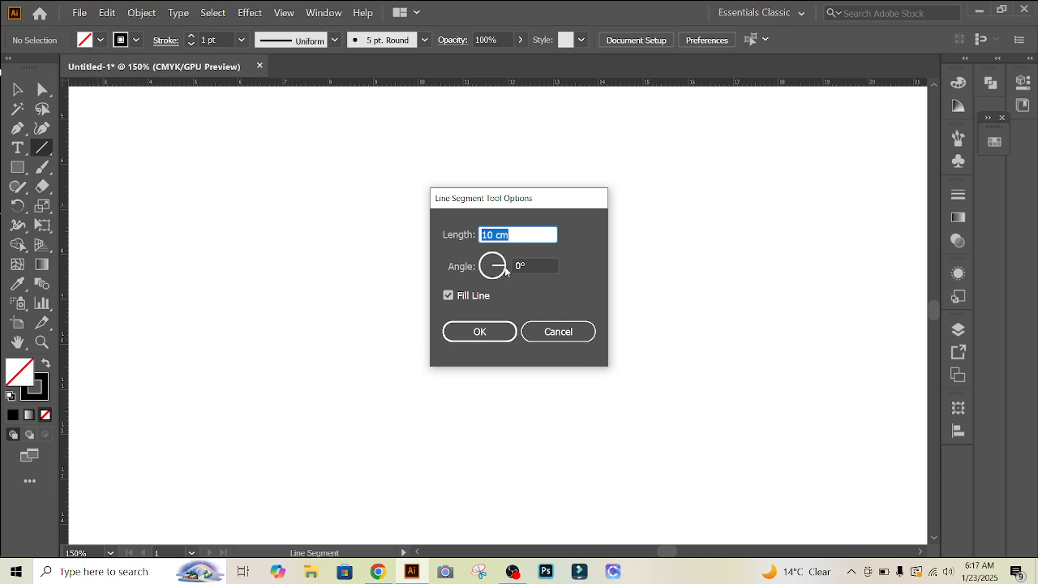
{"action": "left_click", "coordinate": [493, 257]}
{"action": "left_click_drag", "start_coordinate": [493, 257], "coordinate": [501, 263]}
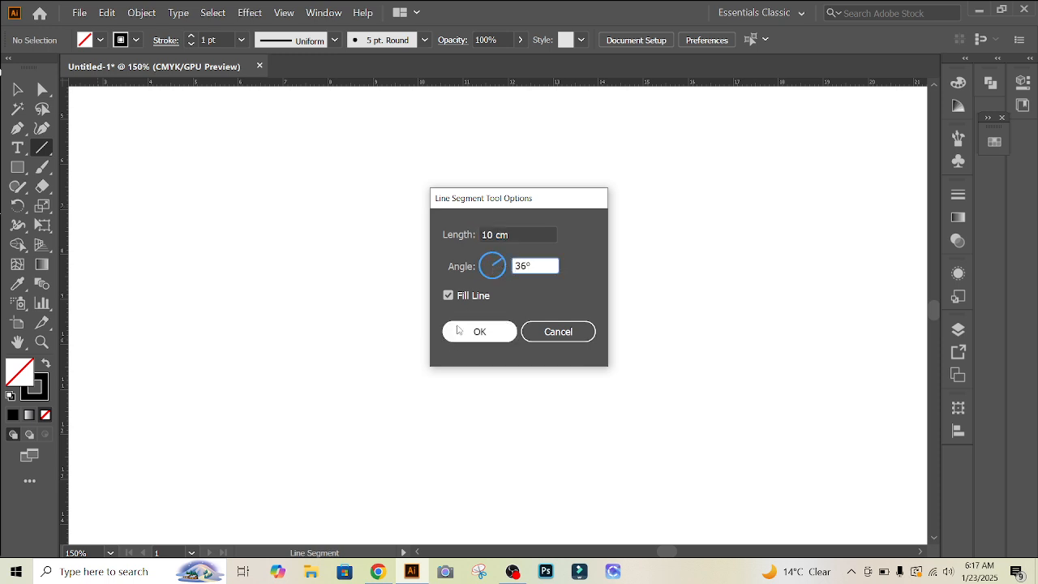
{"action": "left_click", "coordinate": [459, 331]}
{"action": "left_click", "coordinate": [12, 91]}
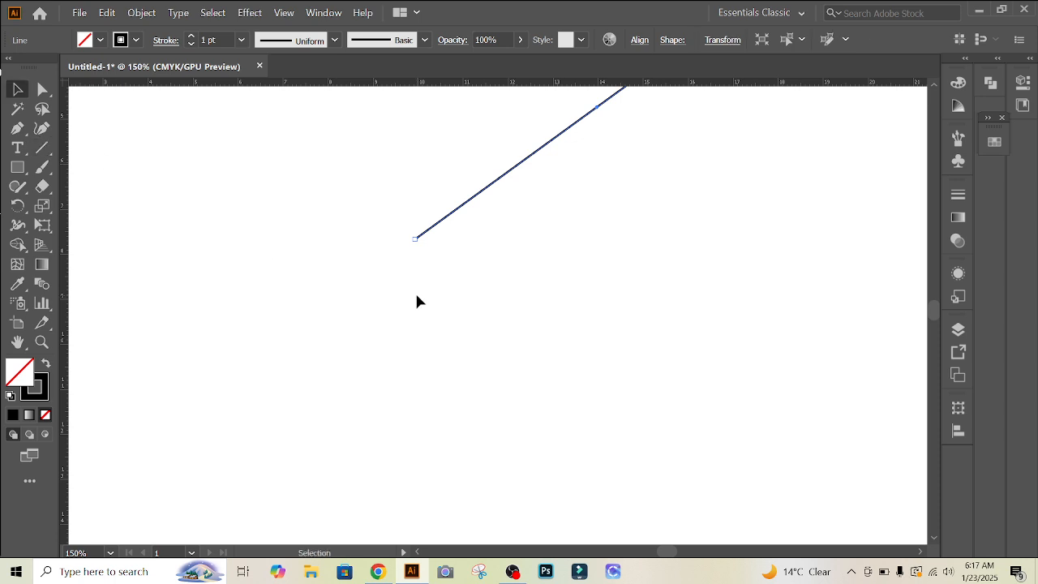
{"action": "scroll", "coordinate": [415, 290], "scroll_direction": "up", "scroll_amount": 4}
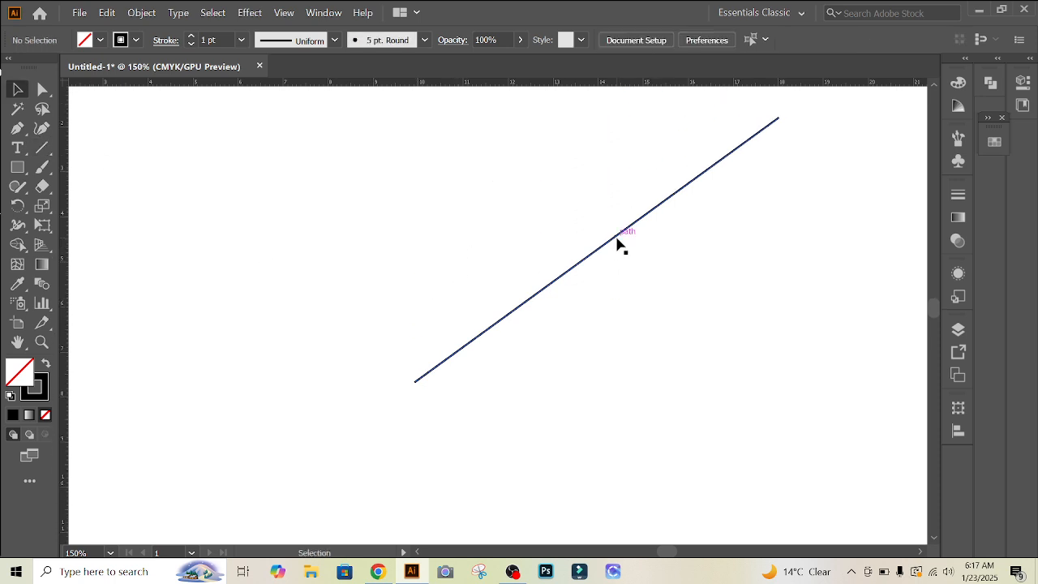
{"action": "left_click_drag", "start_coordinate": [615, 239], "coordinate": [521, 296]}
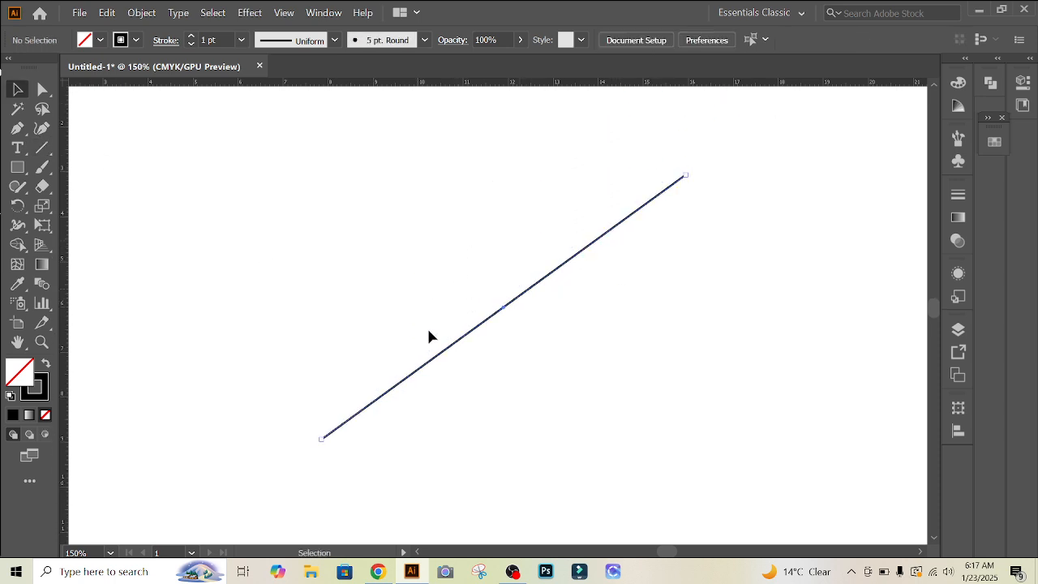
Draw an open arc 3.5278 cm along both axes, based on the X axis with slope 50, using the Arc tool
{"action": "left_click", "coordinate": [53, 147]}
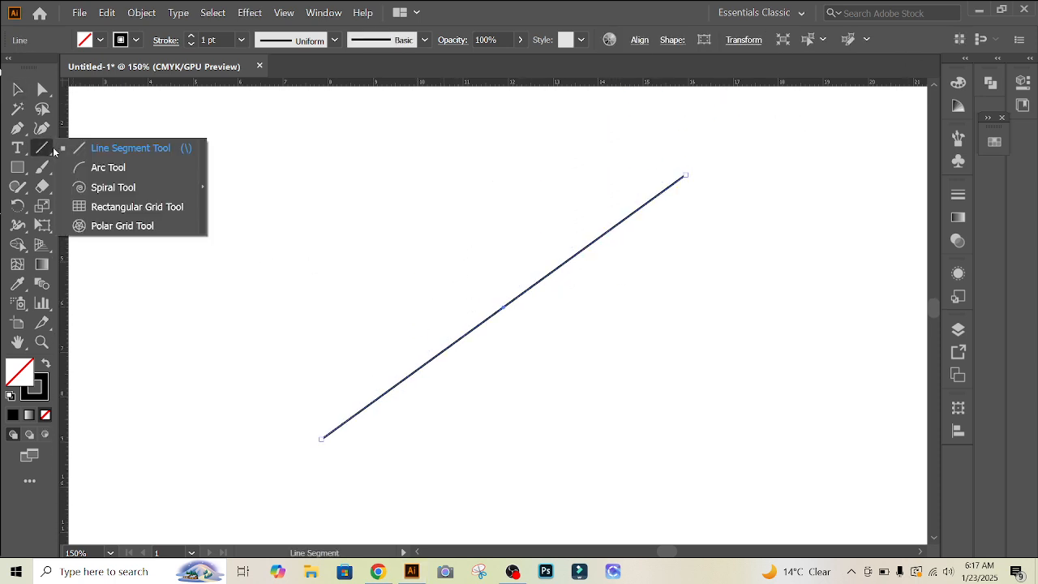
{"action": "left_click", "coordinate": [115, 166]}
{"action": "left_click", "coordinate": [403, 209]}
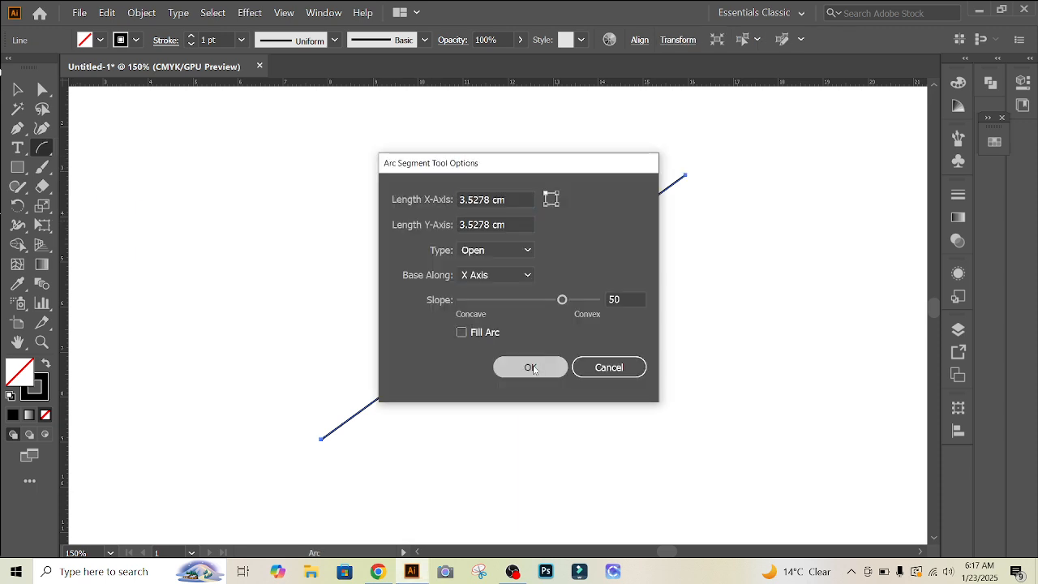
{"action": "left_click", "coordinate": [530, 368]}
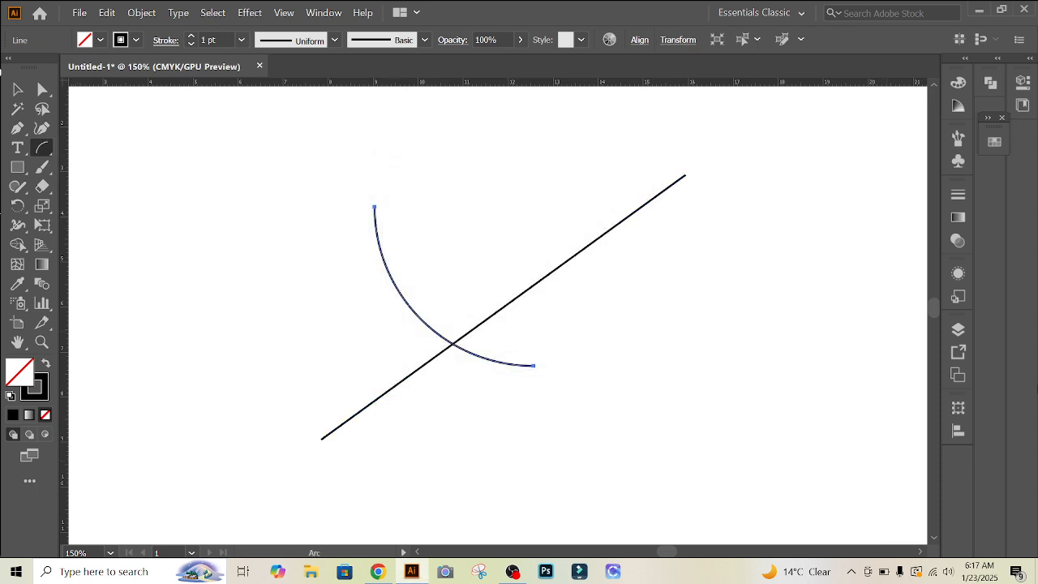
{"action": "key", "text": "v"}
{"action": "left_click", "coordinate": [89, 181]}
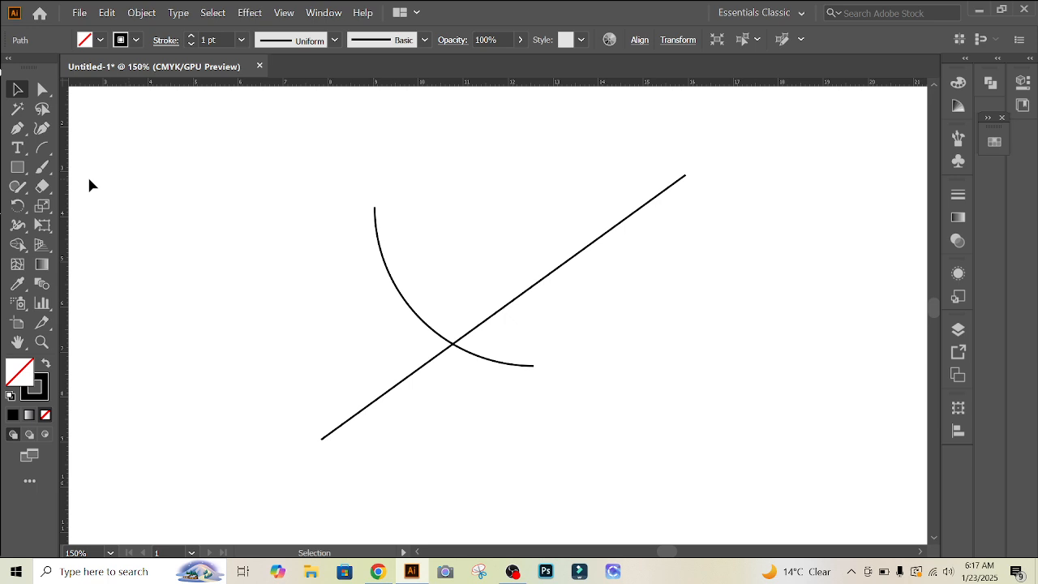
Draw a spiral with radius 1.7639 cm, 80% decay and 10 segments beside the arc using the Spiral tool
{"action": "left_click", "coordinate": [37, 149]}
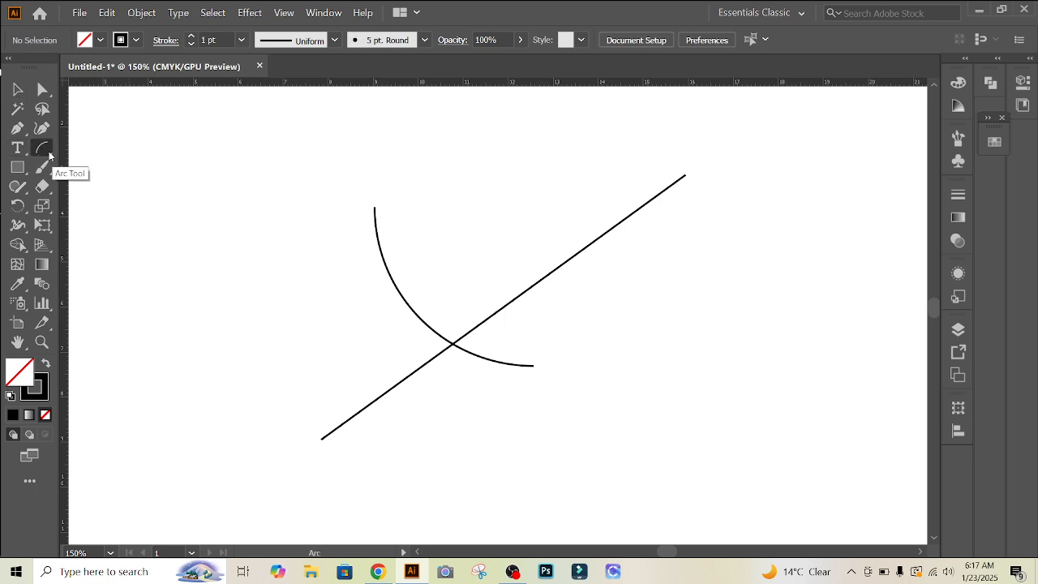
{"action": "right_click", "coordinate": [47, 152]}
{"action": "left_click", "coordinate": [110, 188]}
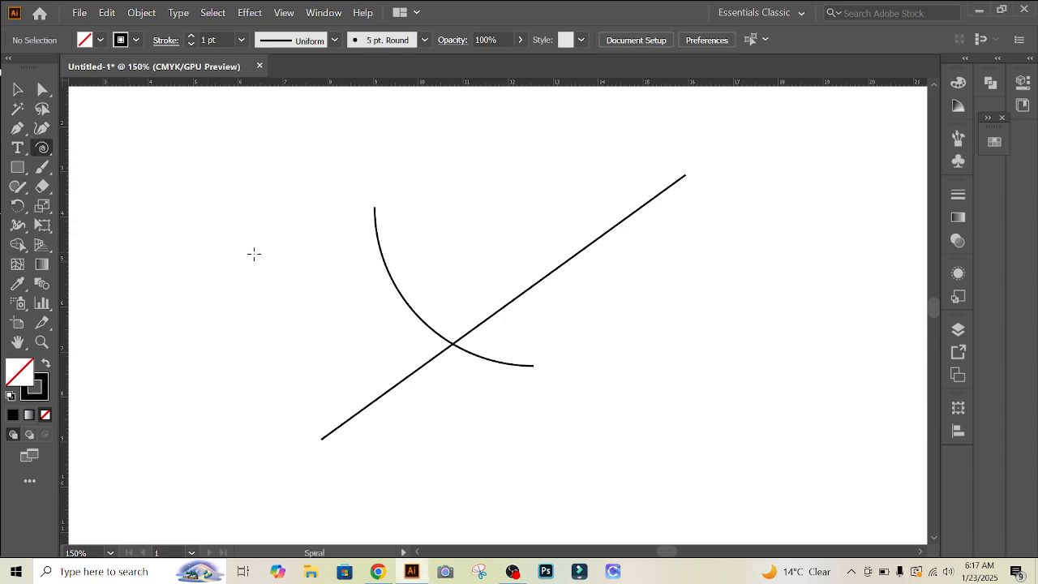
{"action": "left_click", "coordinate": [272, 226]}
{"action": "type", "text": "10"}
{"action": "left_click", "coordinate": [475, 358]}
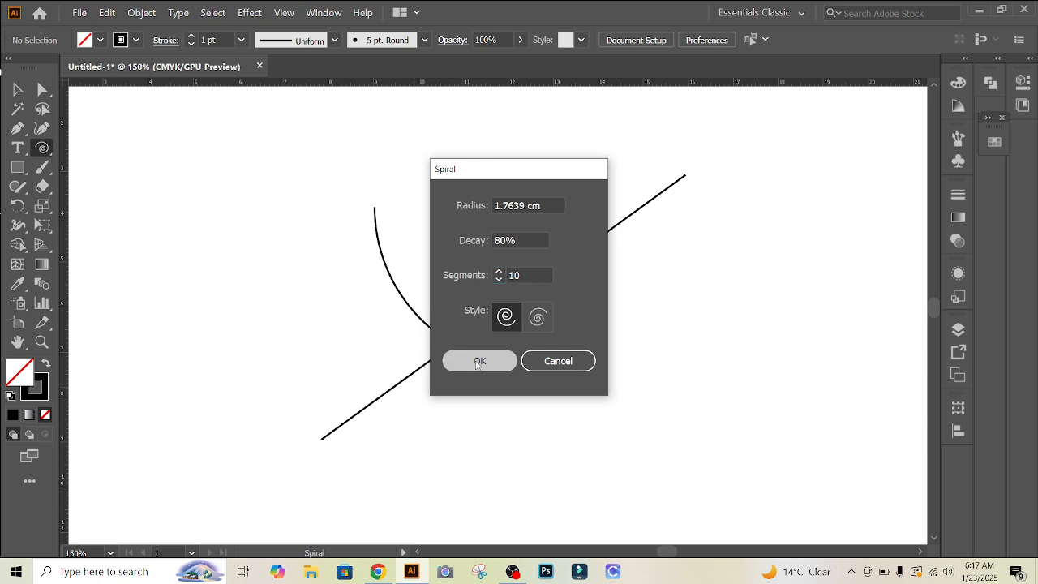
{"action": "left_click", "coordinate": [17, 89]}
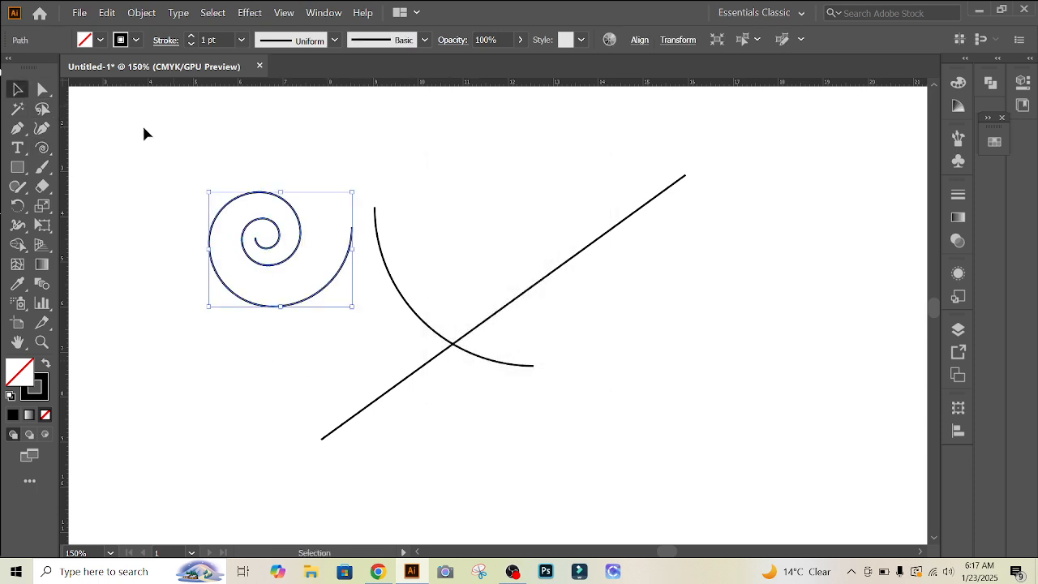
{"action": "left_click", "coordinate": [166, 152]}
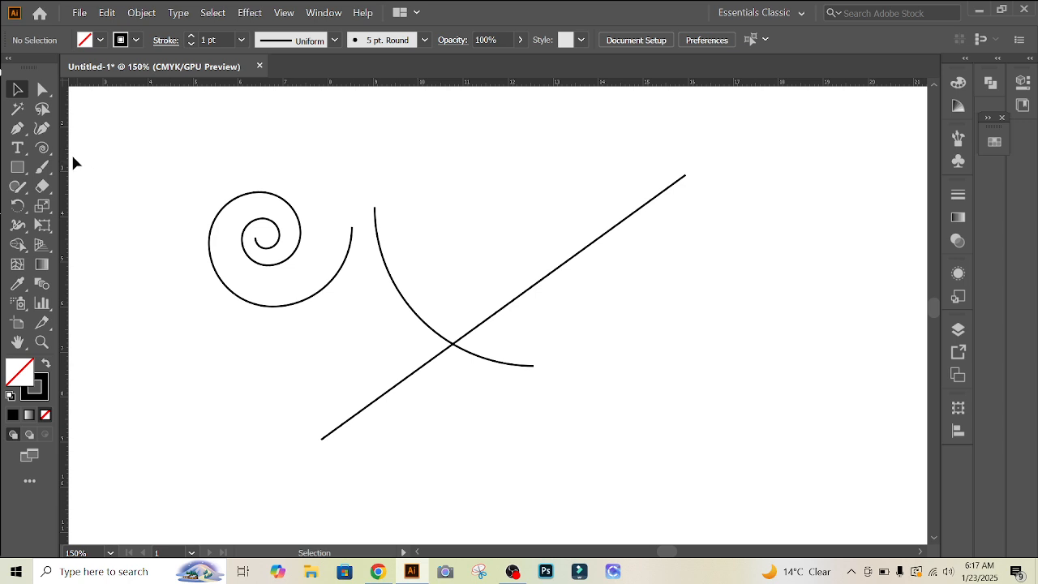
Draw a 3.5278 cm square rectangular grid with 5 horizontal and 5 vertical dividers using the Rectangular Grid tool
{"action": "left_click", "coordinate": [42, 148]}
{"action": "left_click", "coordinate": [42, 150]}
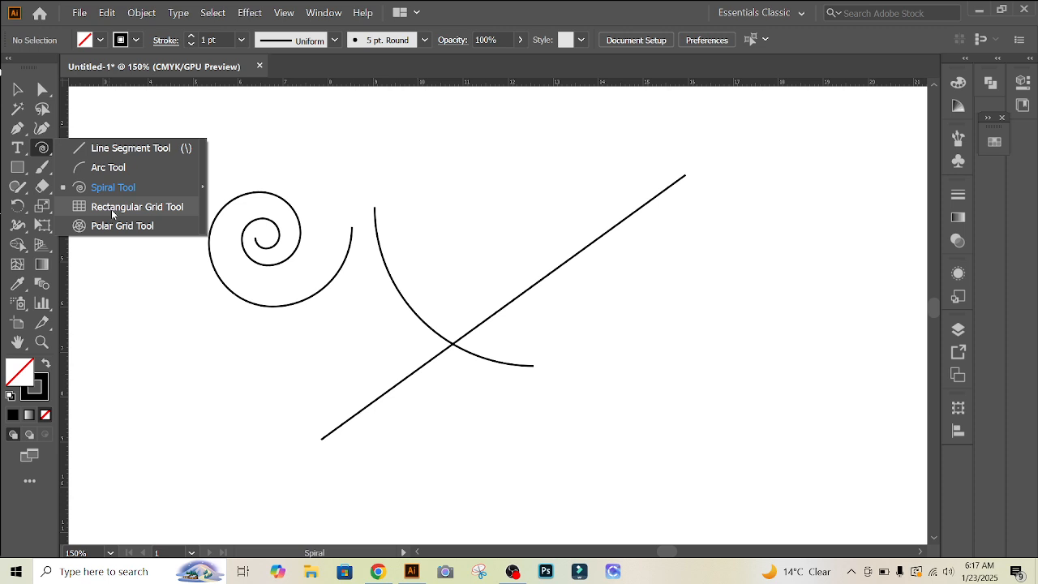
{"action": "left_click", "coordinate": [112, 209]}
{"action": "left_click", "coordinate": [544, 197]}
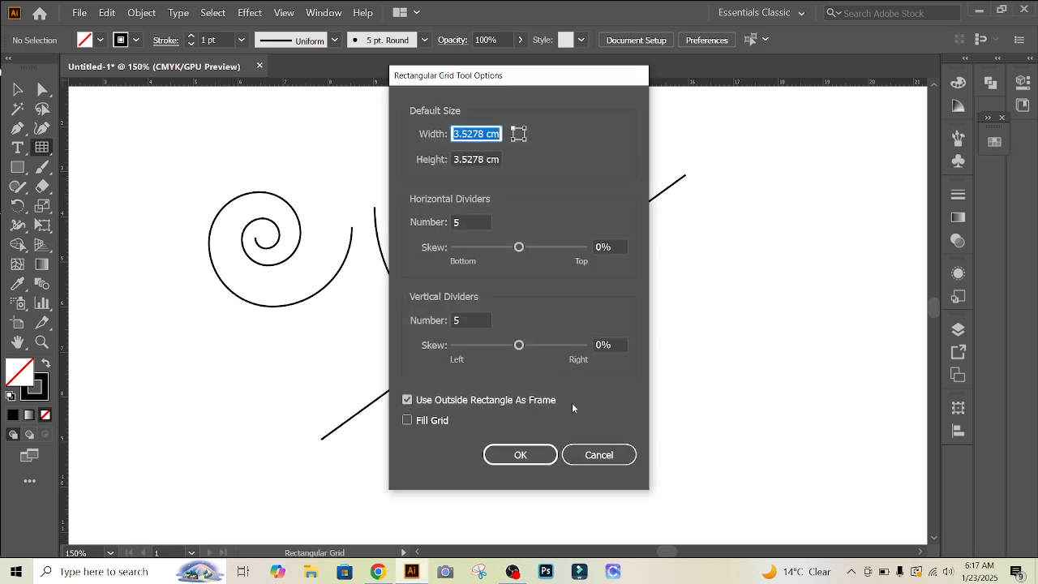
{"action": "left_click", "coordinate": [548, 458]}
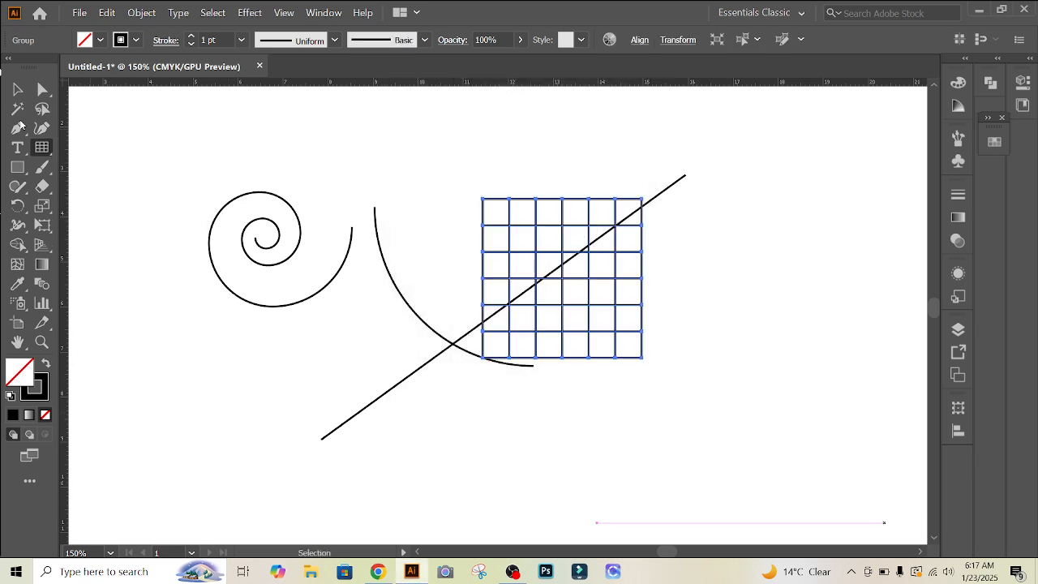
{"action": "left_click", "coordinate": [18, 90]}
{"action": "left_click", "coordinate": [371, 157]}
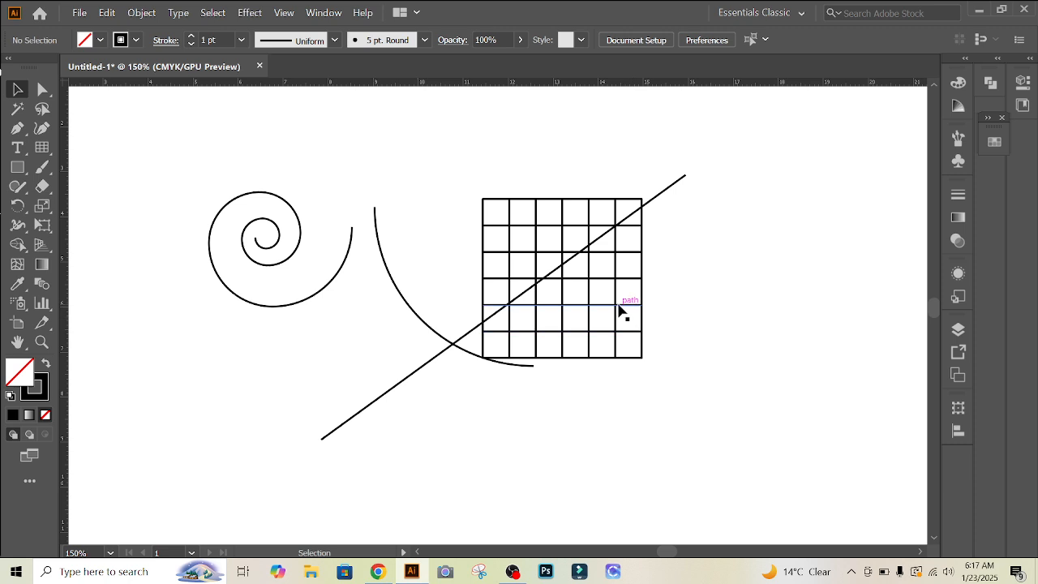
Enlarge the rectangular grid to about 5.5 cm square and place it over the arc and diagonal line
{"action": "left_click_drag", "start_coordinate": [620, 311], "coordinate": [748, 386]}
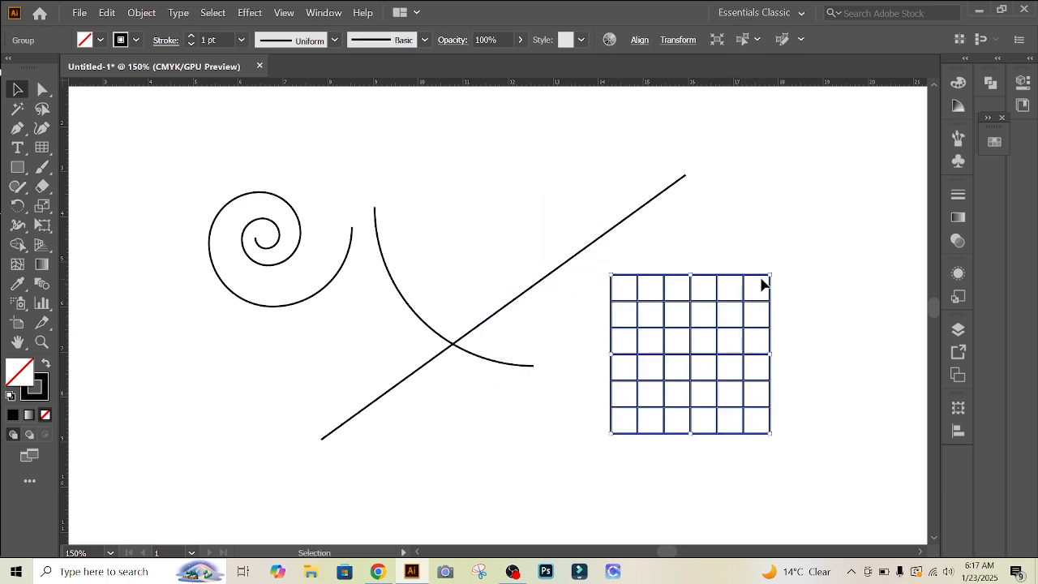
{"action": "left_click_drag", "start_coordinate": [771, 275], "coordinate": [816, 229]}
{"action": "left_click_drag", "start_coordinate": [693, 276], "coordinate": [506, 174]}
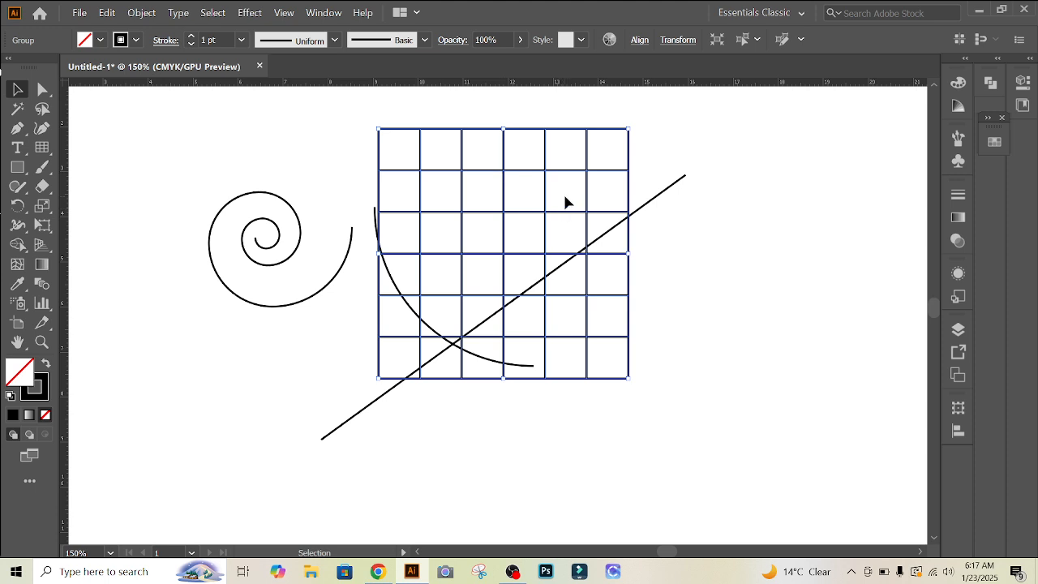
Delete the spiral, arc, diagonal line and rectangular grid together
{"action": "left_click", "coordinate": [805, 257]}
{"action": "left_click_drag", "start_coordinate": [158, 174], "coordinate": [490, 373]}
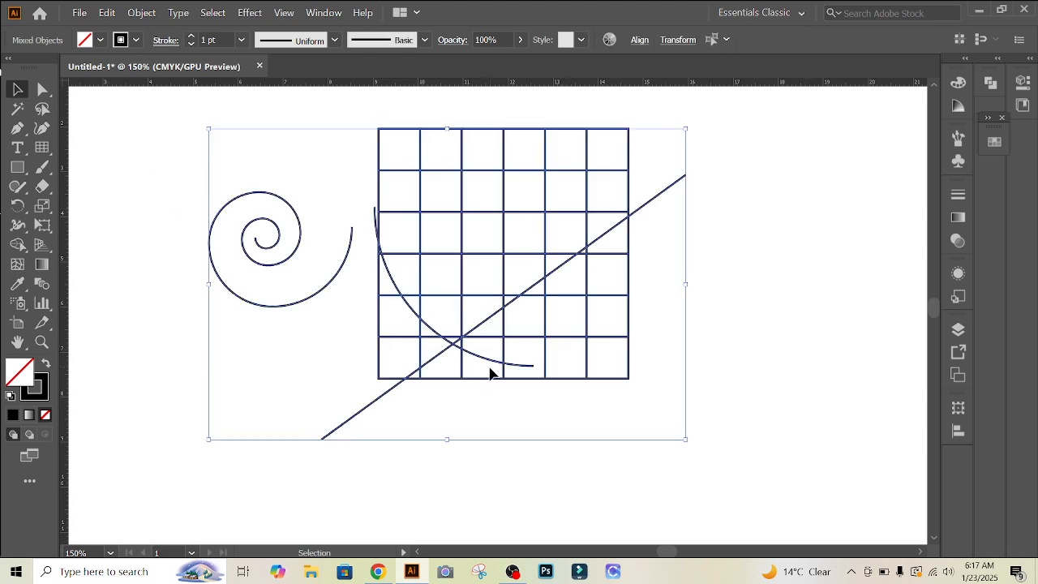
{"action": "key", "text": "Delete"}
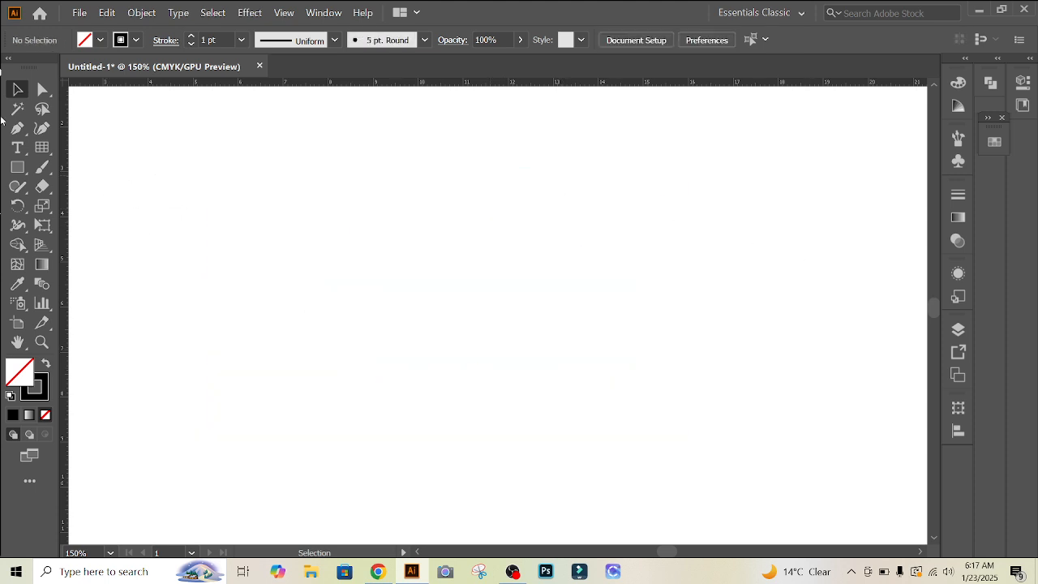
Create a polar grid 3.5278 cm wide and high with 5 concentric and 5 radial dividers using the Polar Grid tool
{"action": "left_click", "coordinate": [42, 147]}
{"action": "left_click", "coordinate": [123, 225]}
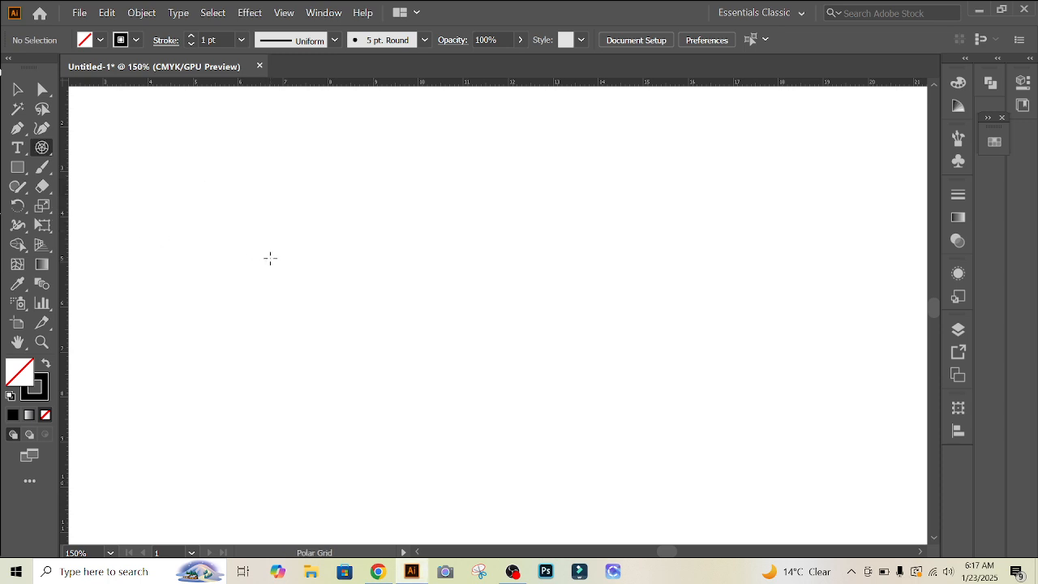
{"action": "left_click", "coordinate": [270, 258]}
{"action": "left_click", "coordinate": [506, 454]}
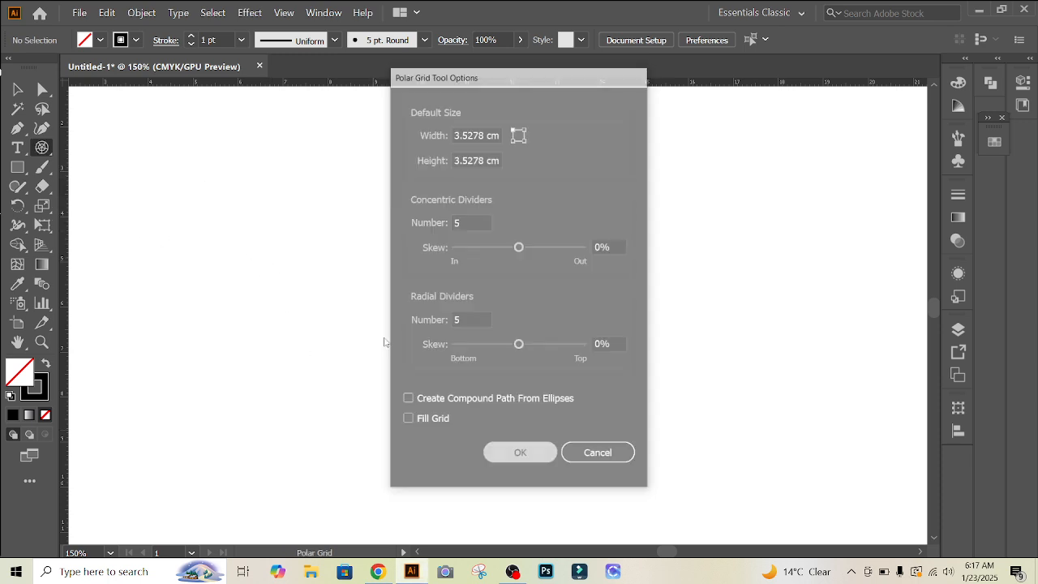
Delete the polar grid from the artboard
{"action": "left_click", "coordinate": [17, 90]}
{"action": "left_click", "coordinate": [592, 258]}
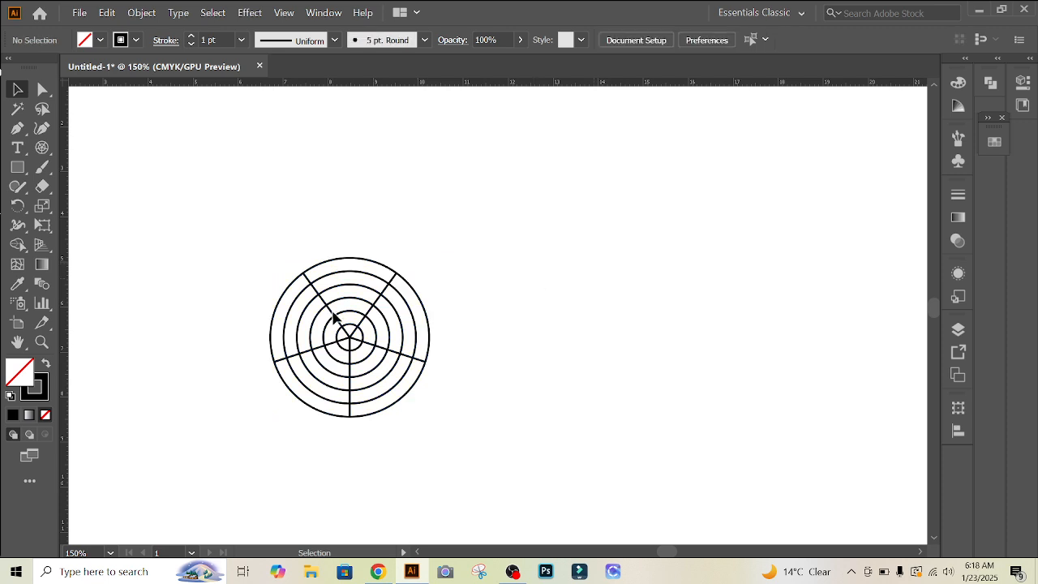
{"action": "left_click_drag", "start_coordinate": [333, 307], "coordinate": [581, 242]}
{"action": "left_click", "coordinate": [458, 152]}
{"action": "left_click_drag", "start_coordinate": [459, 152], "coordinate": [708, 361]}
{"action": "key", "text": "Delete"}
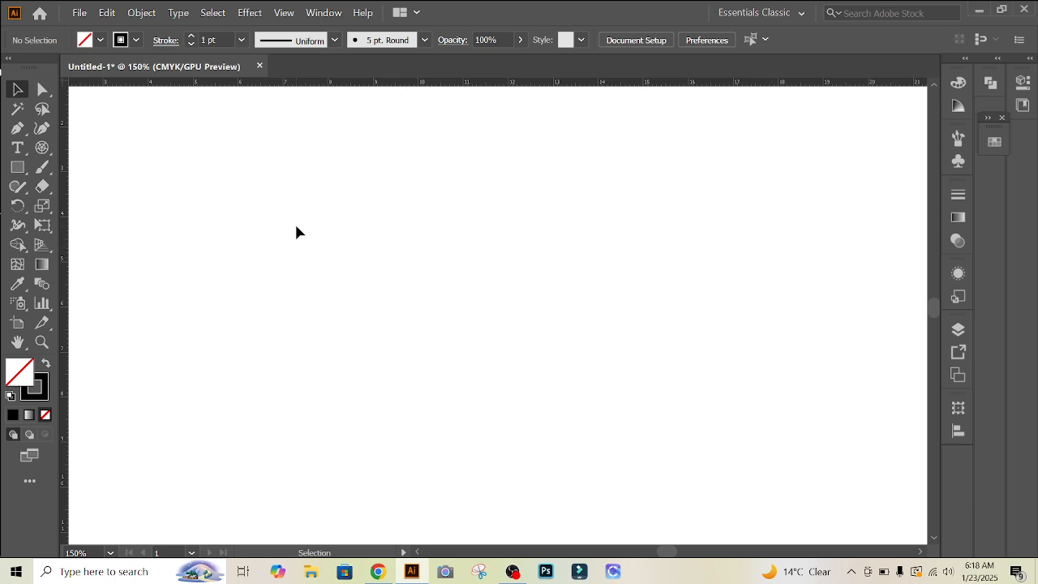
Draw a closed, slanted leaf outline about 1.8 cm long with two curved sides using the Pen tool, and deselect it
{"action": "left_click", "coordinate": [45, 170]}
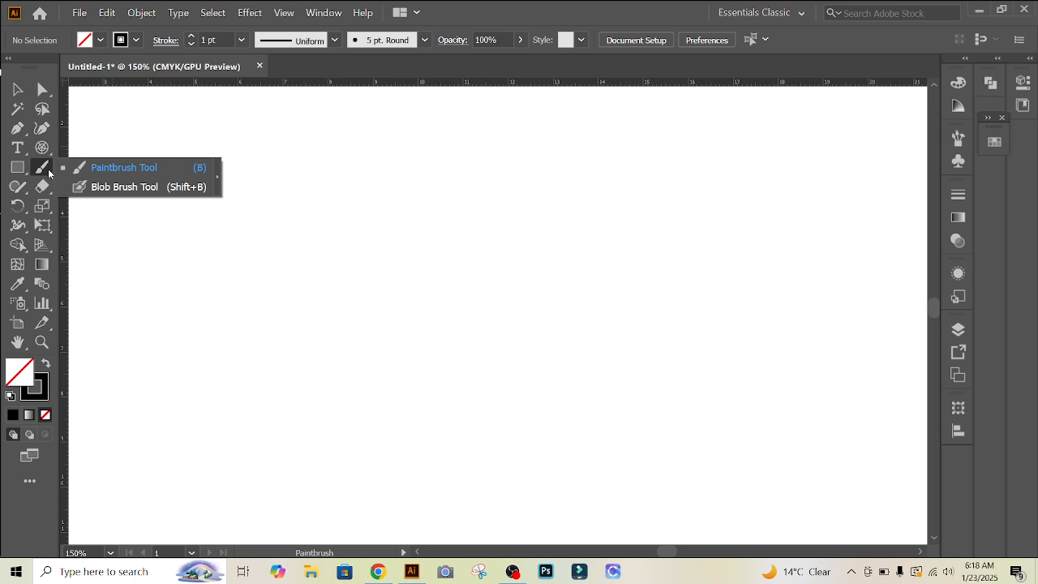
{"action": "left_click", "coordinate": [17, 89]}
{"action": "key", "text": "p"}
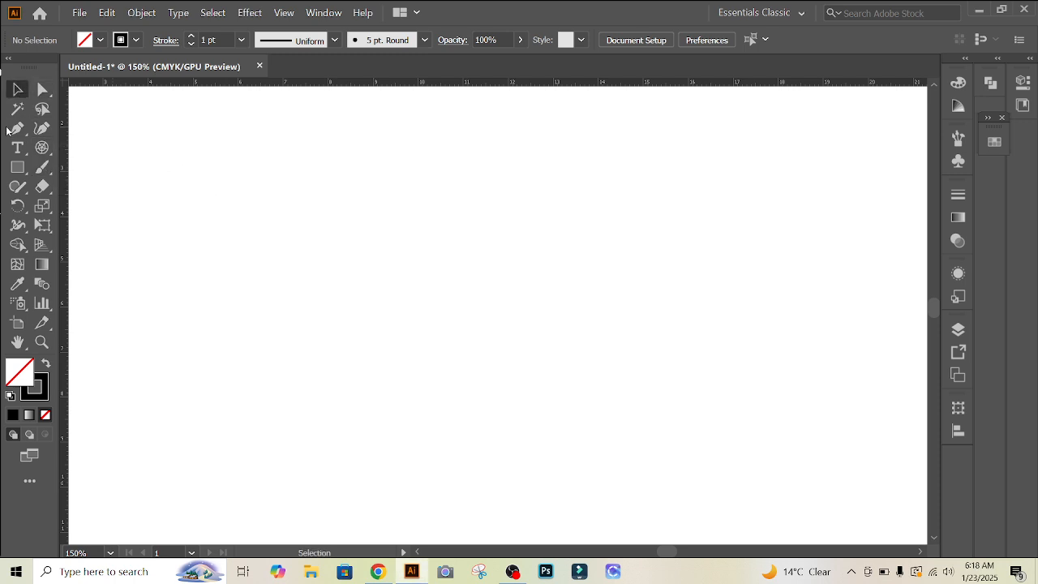
{"action": "left_click", "coordinate": [311, 239]}
{"action": "left_click_drag", "start_coordinate": [358, 177], "coordinate": [365, 138]}
{"action": "left_click", "coordinate": [357, 177]}
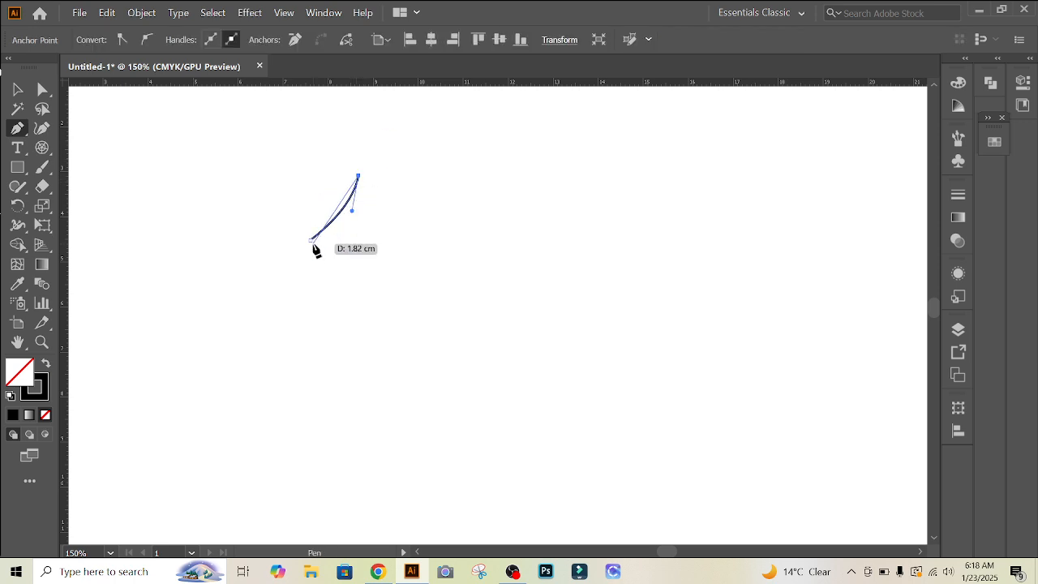
{"action": "left_click_drag", "start_coordinate": [311, 239], "coordinate": [295, 293]}
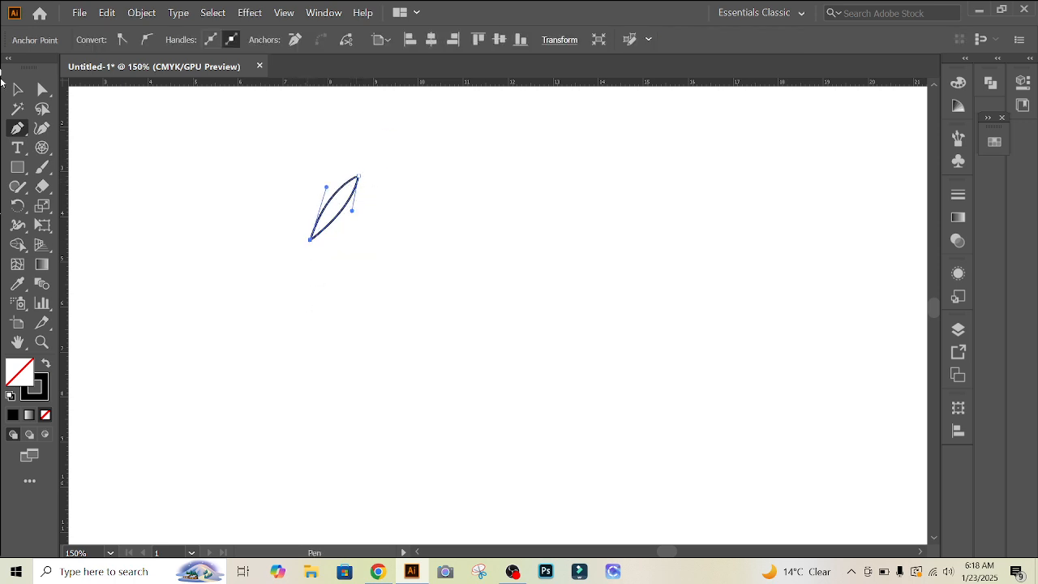
{"action": "left_click", "coordinate": [17, 90]}
{"action": "key", "text": "ctrl+shift+a"}
Add a slightly curved midrib inside the leaf with the Pen tool, running from its lower tip to its upper tip
{"action": "left_click", "coordinate": [16, 128]}
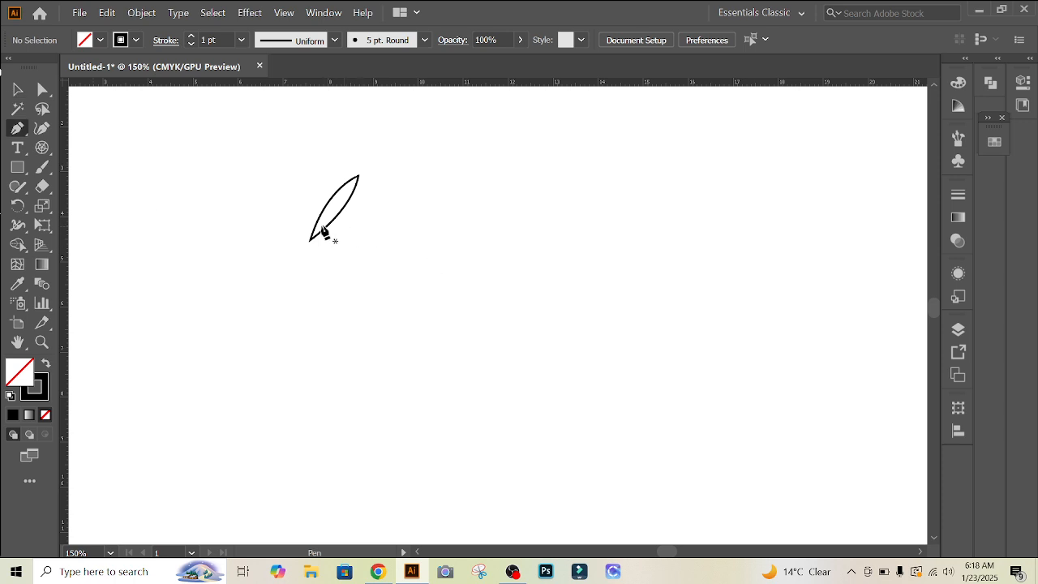
{"action": "left_click_drag", "start_coordinate": [311, 240], "coordinate": [342, 193]}
{"action": "left_click", "coordinate": [356, 177]}
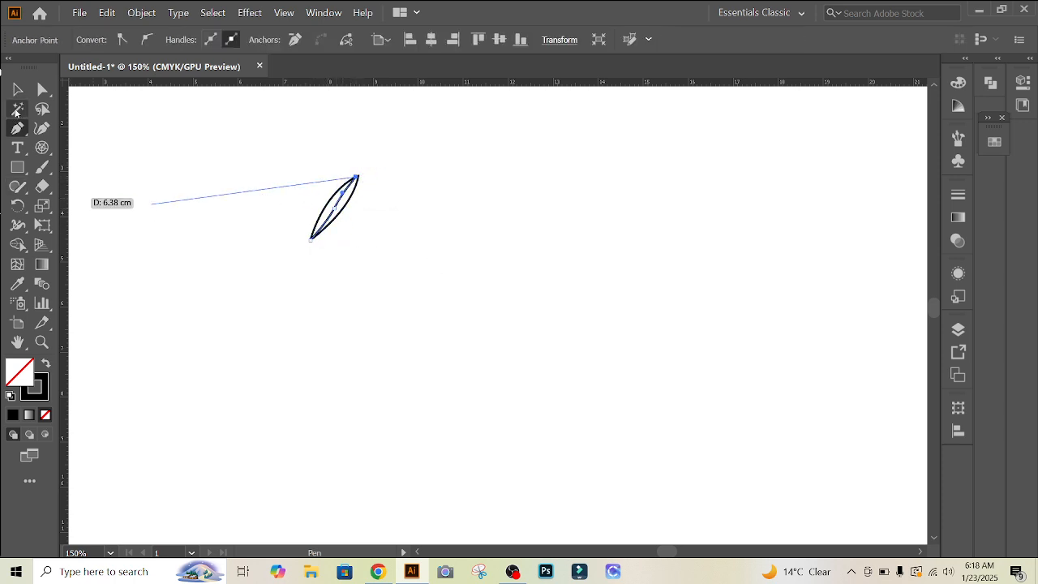
{"action": "left_click", "coordinate": [17, 89]}
Open the Brushes panel and enlarge it to show the full list of brushes
{"action": "left_click_drag", "start_coordinate": [311, 154], "coordinate": [381, 237]}
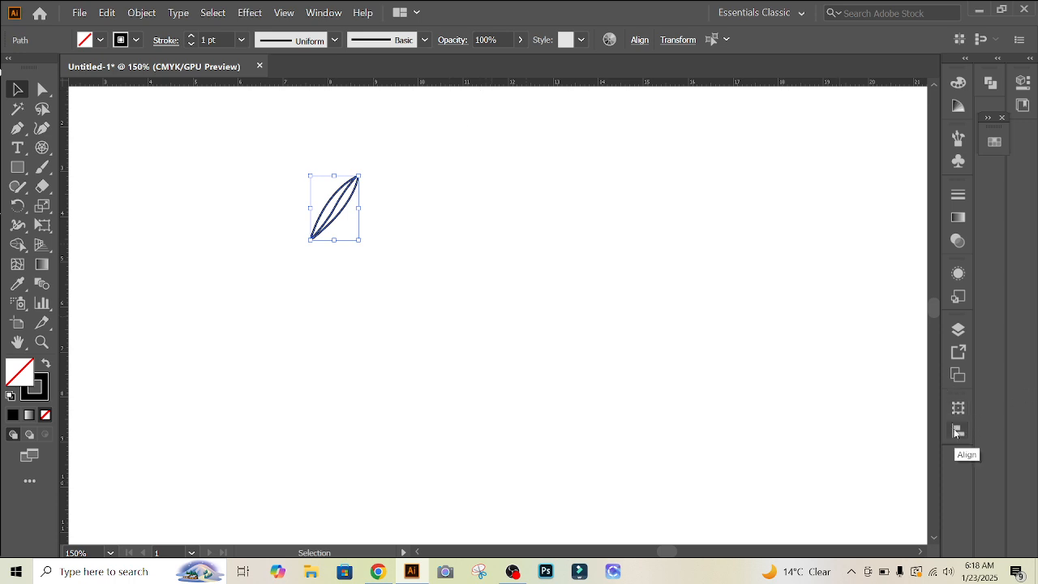
{"action": "left_click", "coordinate": [959, 139]}
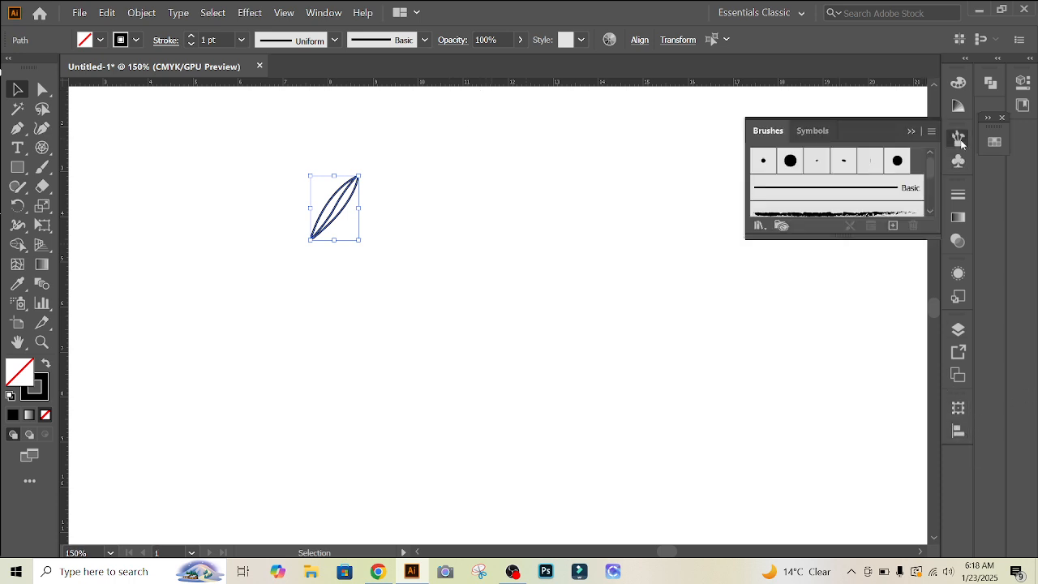
{"action": "mouse_move", "coordinate": [341, 225]}
{"action": "left_mouse_down"}
{"action": "mouse_move", "coordinate": [338, 214]}
{"action": "mouse_move", "coordinate": [767, 292]}
{"action": "mouse_move", "coordinate": [835, 219]}
{"action": "mouse_move", "coordinate": [671, 275]}
{"action": "left_mouse_up"}
{"action": "left_click", "coordinate": [671, 276]}
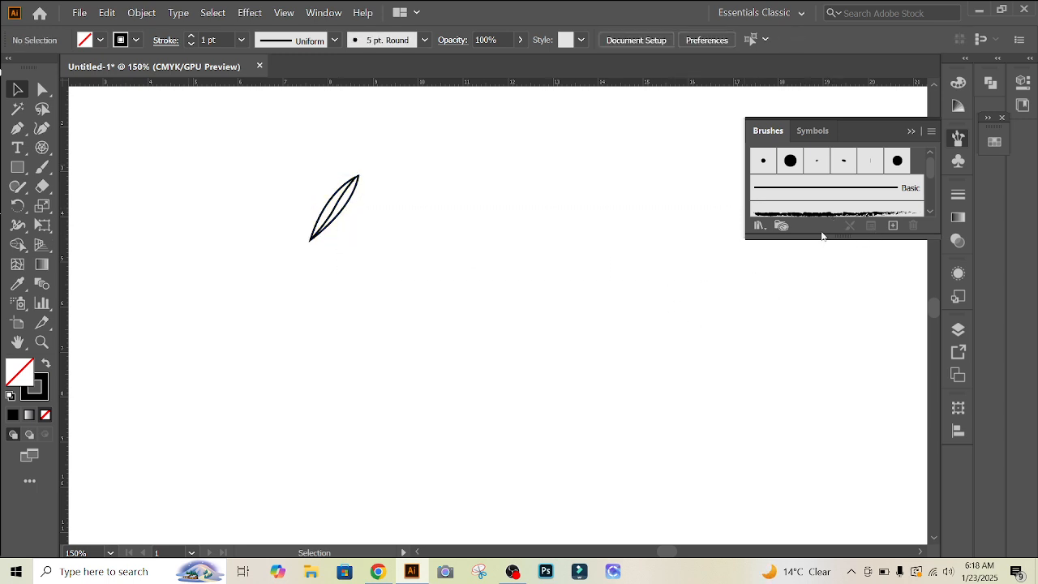
{"action": "left_click_drag", "start_coordinate": [820, 238], "coordinate": [819, 375]}
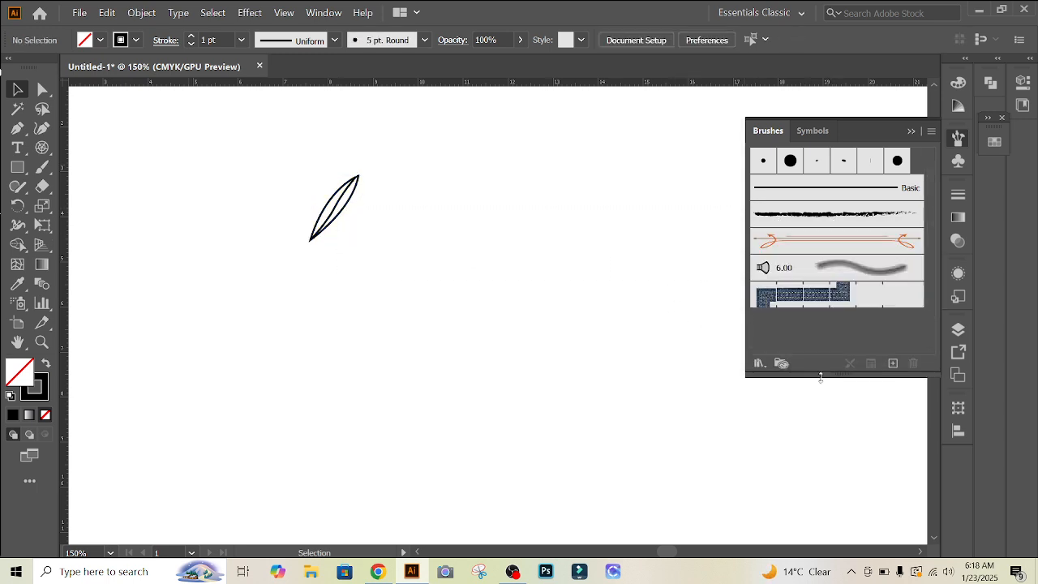
Create an art brush from the leaf outline and midrib, with fixed 100% width and Stretch to Fit Stroke Length
{"action": "left_click", "coordinate": [340, 213]}
{"action": "left_click_drag", "start_coordinate": [339, 215], "coordinate": [811, 328]}
{"action": "left_click", "coordinate": [477, 371]}
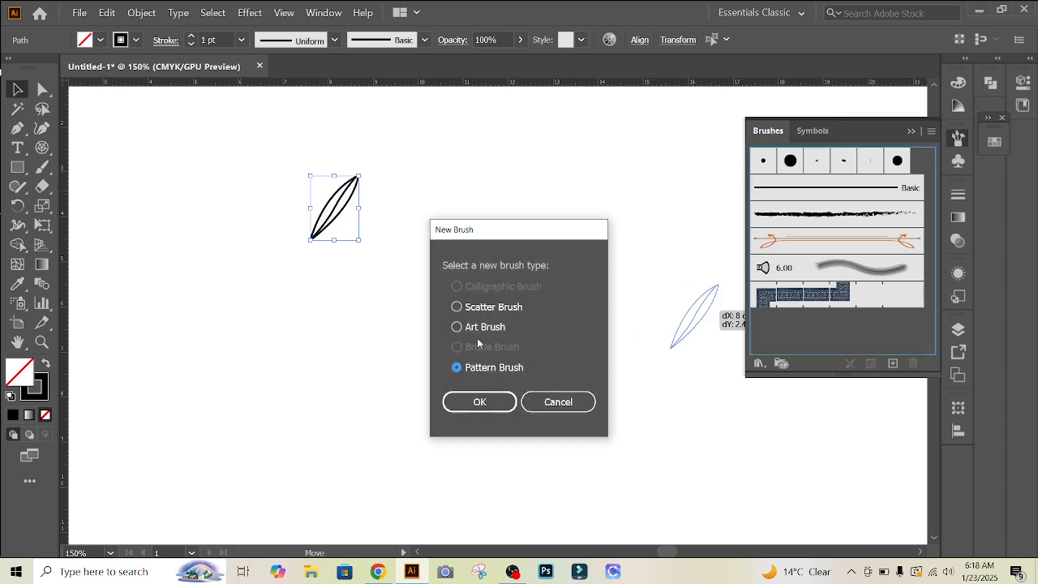
{"action": "left_click", "coordinate": [479, 327]}
{"action": "left_click", "coordinate": [480, 401]}
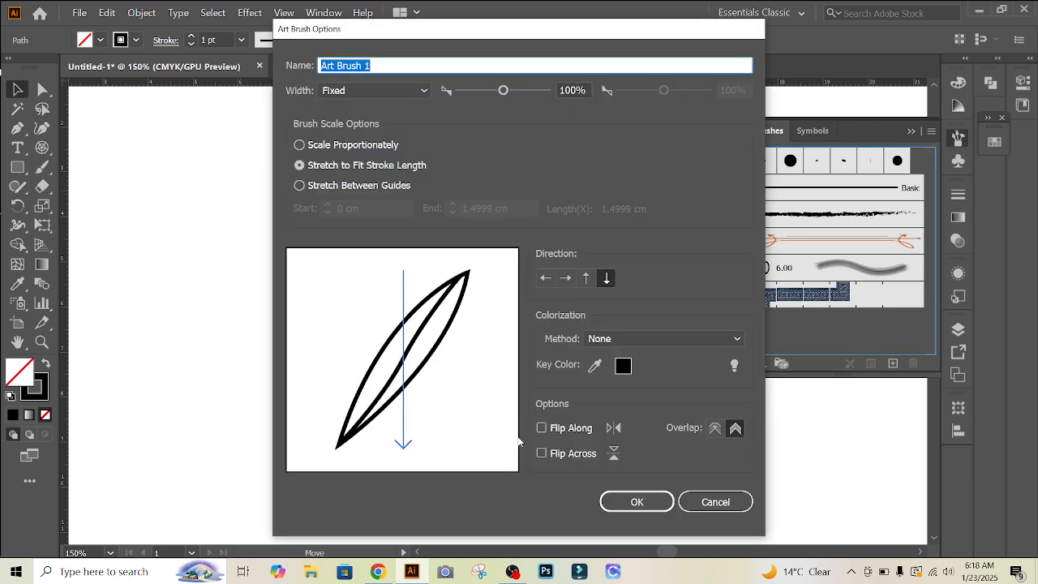
{"action": "left_click", "coordinate": [623, 501]}
{"action": "left_click", "coordinate": [533, 292]}
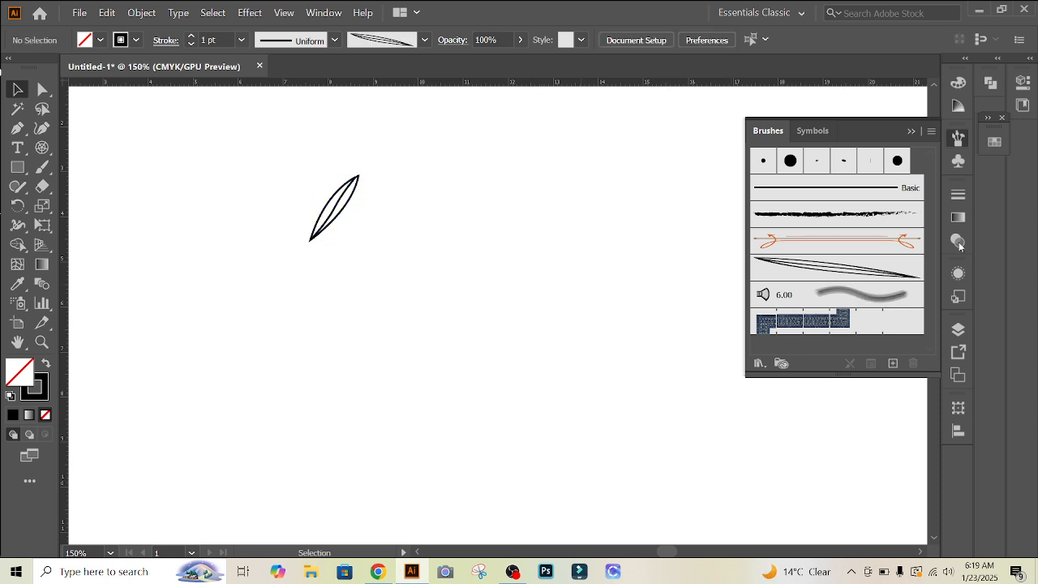
Paint a dozen curved strokes around the original leaf with the Paintbrush tool, using the new leaf art brush
{"action": "left_click", "coordinate": [42, 166]}
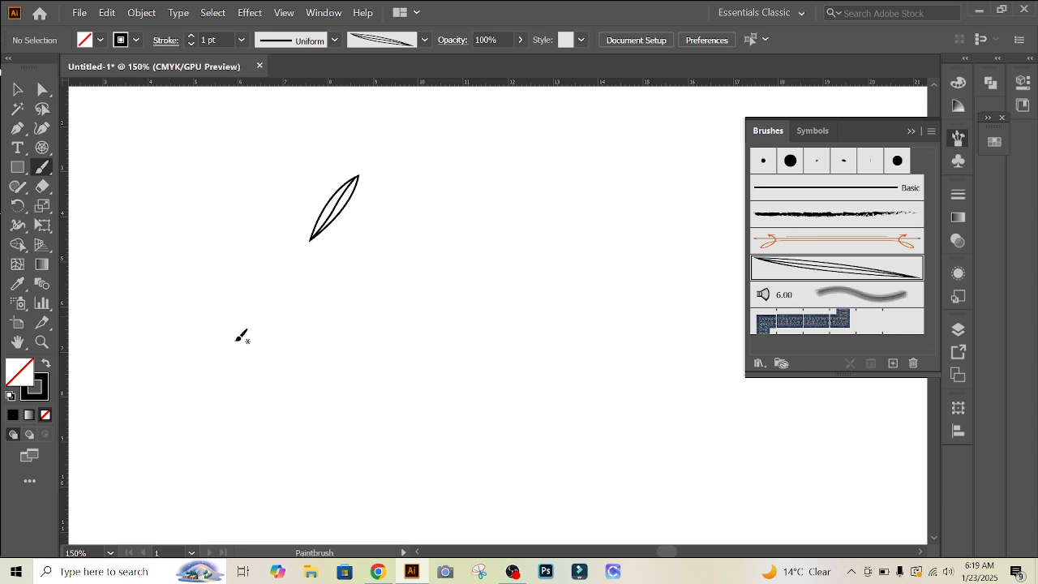
{"action": "left_click_drag", "start_coordinate": [227, 336], "coordinate": [390, 295]}
{"action": "mouse_move", "coordinate": [272, 391]}
{"action": "left_mouse_down"}
{"action": "mouse_move", "coordinate": [356, 346]}
{"action": "mouse_move", "coordinate": [477, 394]}
{"action": "left_mouse_up"}
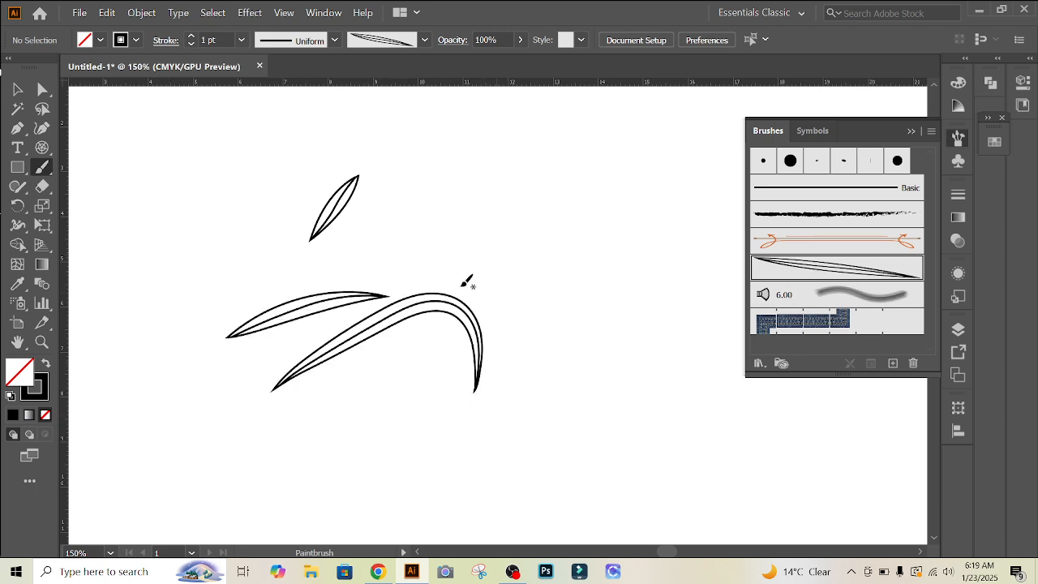
{"action": "scroll", "coordinate": [461, 283], "scroll_direction": "up", "scroll_amount": 1}
{"action": "mouse_move", "coordinate": [394, 181]}
{"action": "left_mouse_down"}
{"action": "mouse_move", "coordinate": [563, 162]}
{"action": "mouse_move", "coordinate": [500, 271]}
{"action": "left_mouse_up"}
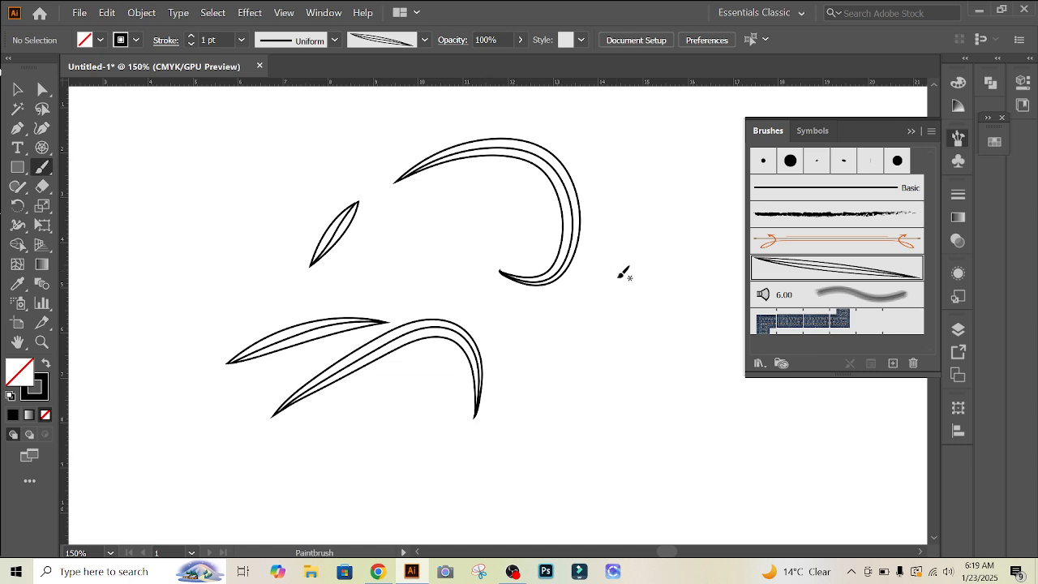
{"action": "mouse_move", "coordinate": [621, 270]}
{"action": "left_mouse_down"}
{"action": "mouse_move", "coordinate": [556, 358]}
{"action": "mouse_move", "coordinate": [639, 342]}
{"action": "mouse_move", "coordinate": [663, 351]}
{"action": "left_mouse_up"}
{"action": "mouse_move", "coordinate": [622, 163]}
{"action": "left_mouse_down"}
{"action": "mouse_move", "coordinate": [699, 220]}
{"action": "mouse_move", "coordinate": [663, 274]}
{"action": "left_mouse_up"}
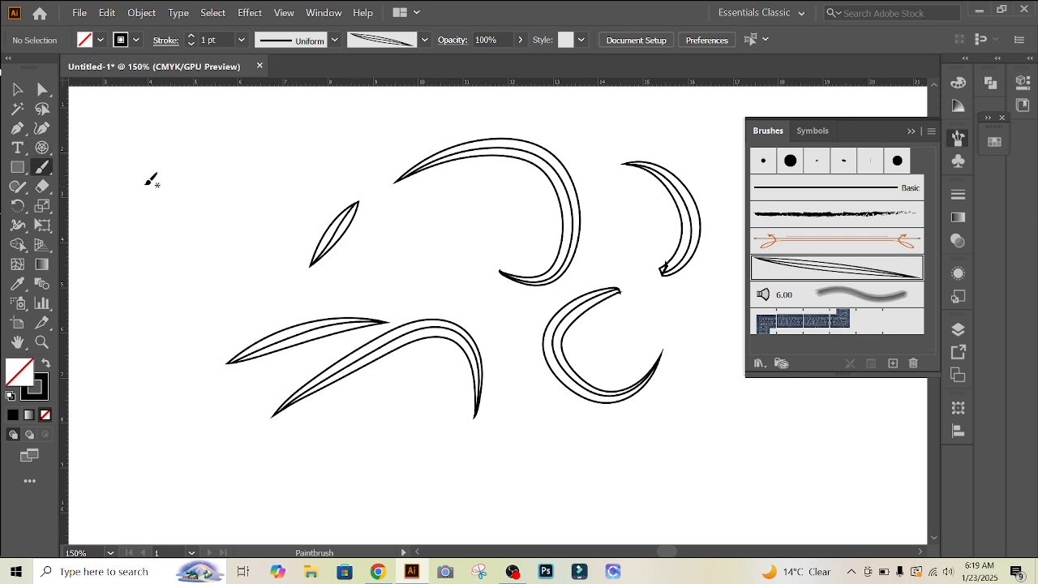
{"action": "left_click_drag", "start_coordinate": [227, 216], "coordinate": [373, 200]}
{"action": "mouse_move", "coordinate": [203, 188]}
{"action": "left_mouse_down"}
{"action": "mouse_move", "coordinate": [167, 204]}
{"action": "mouse_move", "coordinate": [159, 304]}
{"action": "left_mouse_up"}
{"action": "mouse_move", "coordinate": [219, 166]}
{"action": "left_mouse_down"}
{"action": "mouse_move", "coordinate": [231, 144]}
{"action": "mouse_move", "coordinate": [325, 154]}
{"action": "left_mouse_up"}
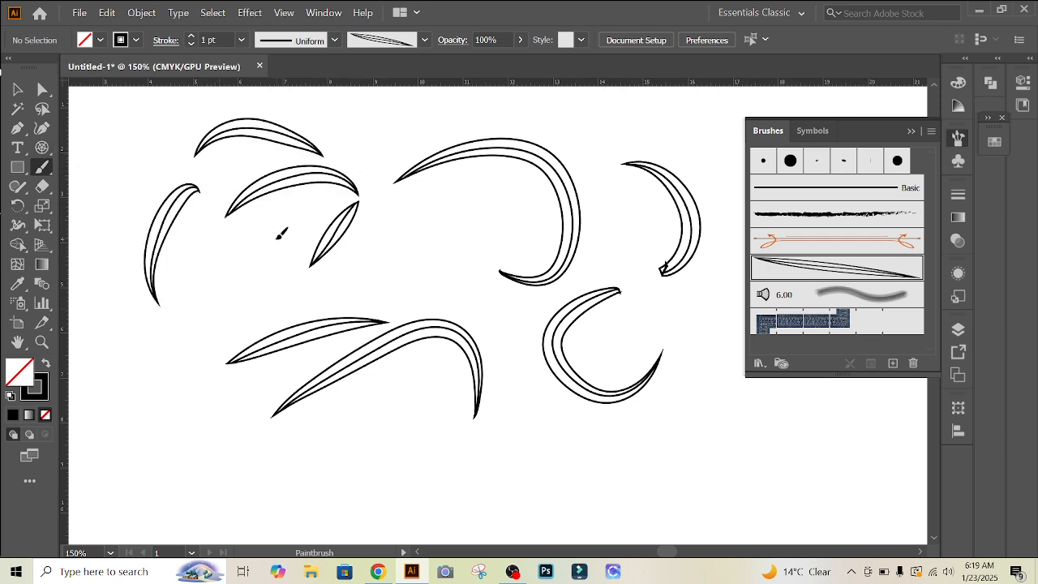
{"action": "left_click_drag", "start_coordinate": [281, 235], "coordinate": [260, 344]}
{"action": "mouse_move", "coordinate": [379, 240]}
{"action": "left_mouse_down"}
{"action": "mouse_move", "coordinate": [482, 259]}
{"action": "mouse_move", "coordinate": [423, 292]}
{"action": "left_mouse_up"}
{"action": "left_click", "coordinate": [45, 169]}
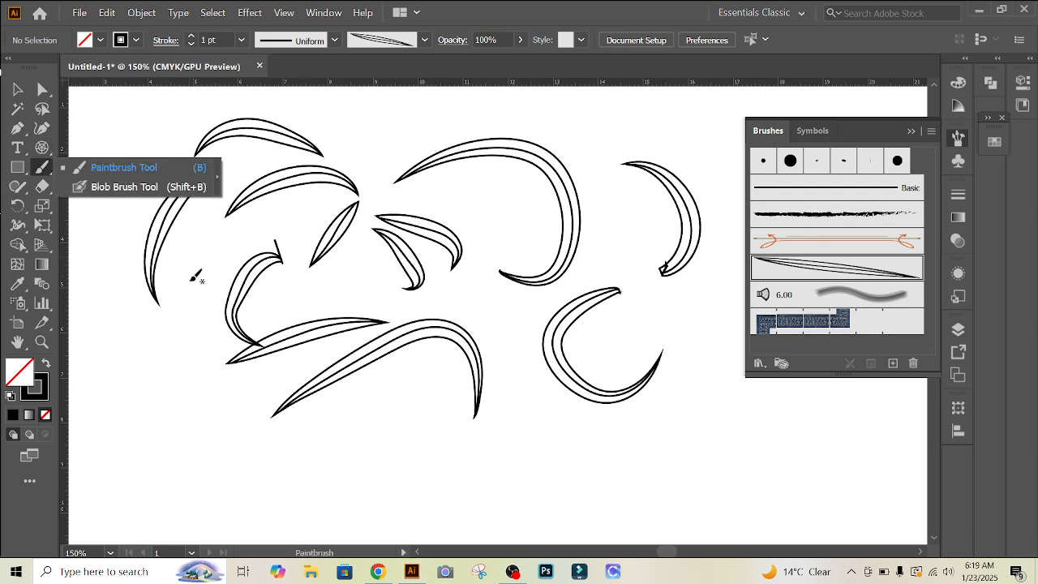
{"action": "mouse_move", "coordinate": [212, 268]}
{"action": "left_mouse_down"}
{"action": "mouse_move", "coordinate": [184, 268]}
{"action": "mouse_move", "coordinate": [179, 409]}
{"action": "left_mouse_up"}
Collapse the Brushes panel and select the original leaf together with all the painted strokes
{"action": "left_click", "coordinate": [17, 89]}
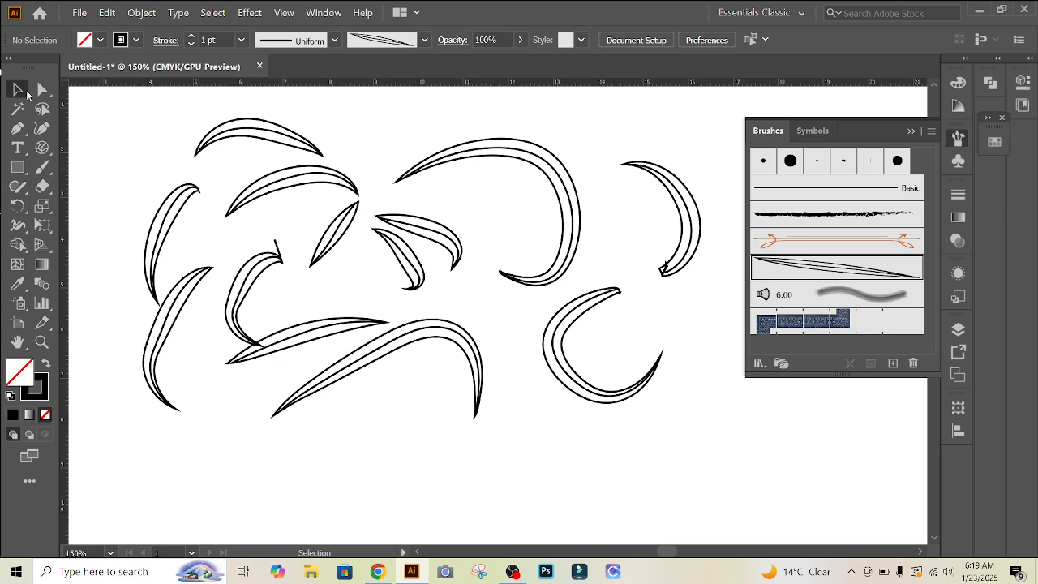
{"action": "left_click", "coordinate": [911, 132]}
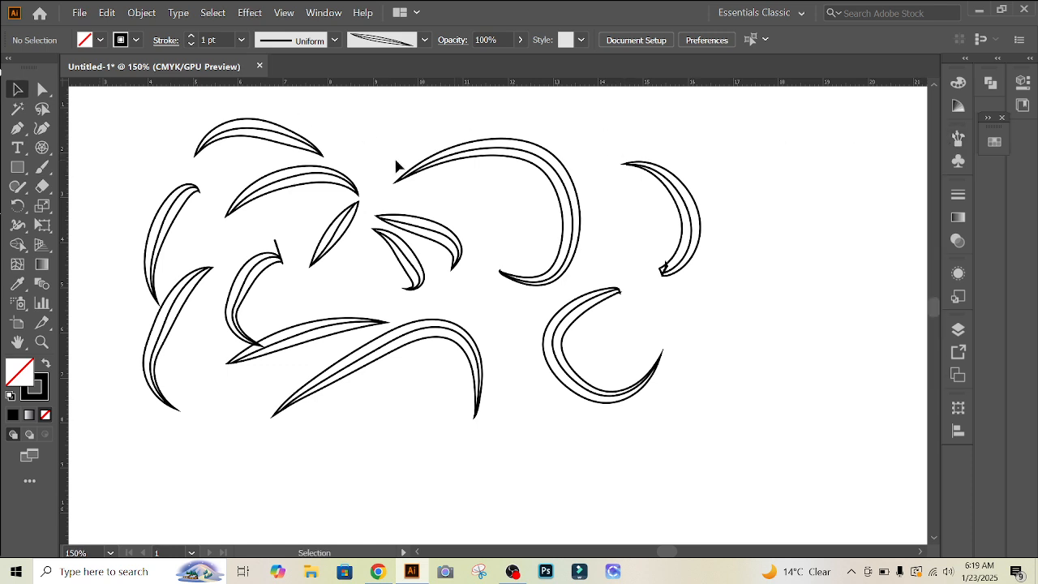
{"action": "mouse_move", "coordinate": [131, 128]}
{"action": "left_mouse_down"}
{"action": "mouse_move", "coordinate": [582, 430]}
{"action": "mouse_move", "coordinate": [776, 461]}
{"action": "left_mouse_up"}
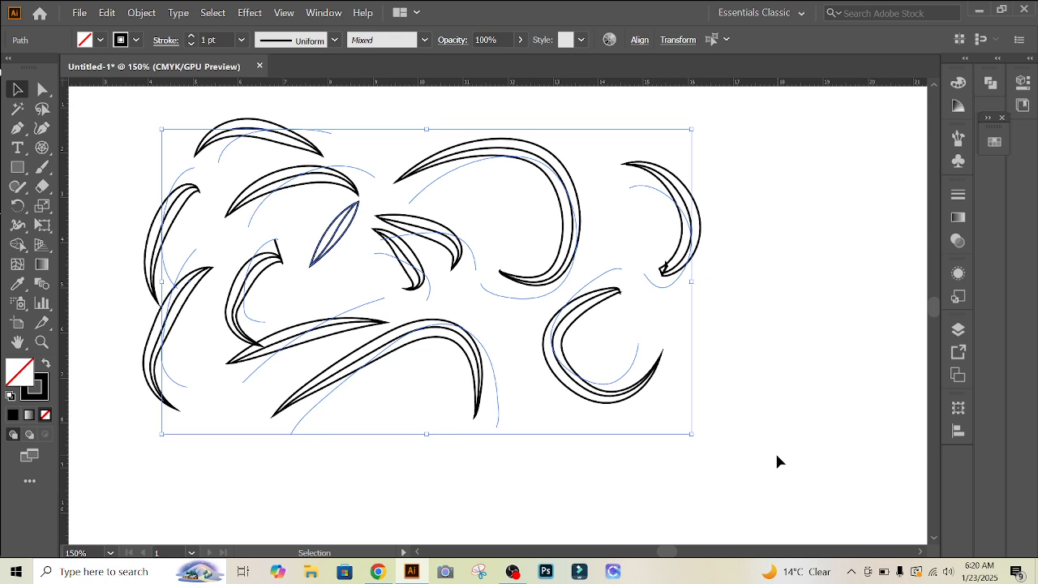
{"action": "scroll", "coordinate": [736, 370], "scroll_direction": "down", "scroll_amount": 1}
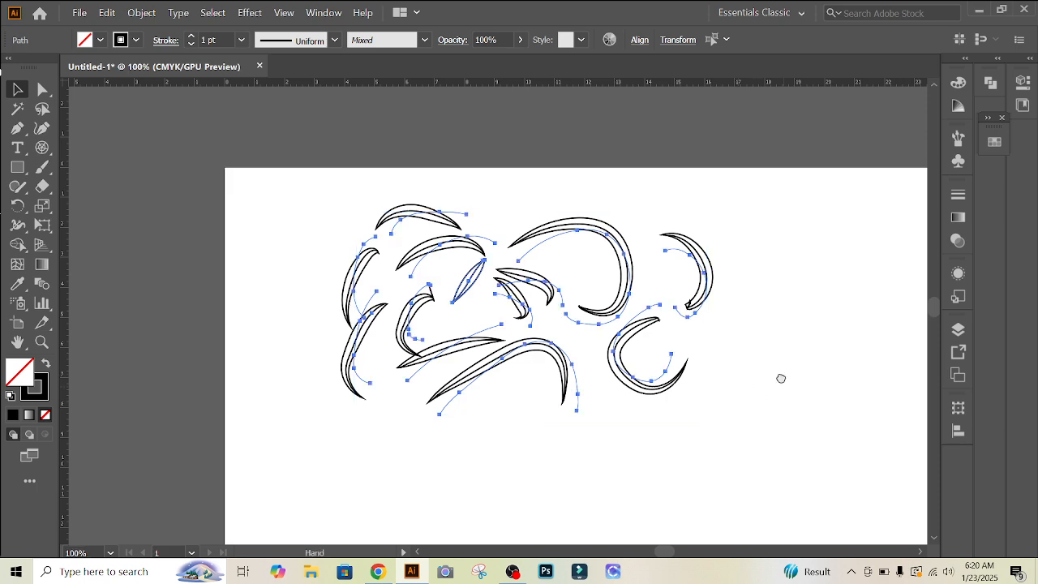
{"action": "left_click_drag", "start_coordinate": [781, 378], "coordinate": [638, 298]}
{"action": "scroll", "coordinate": [630, 297], "scroll_direction": "down", "scroll_amount": 1}
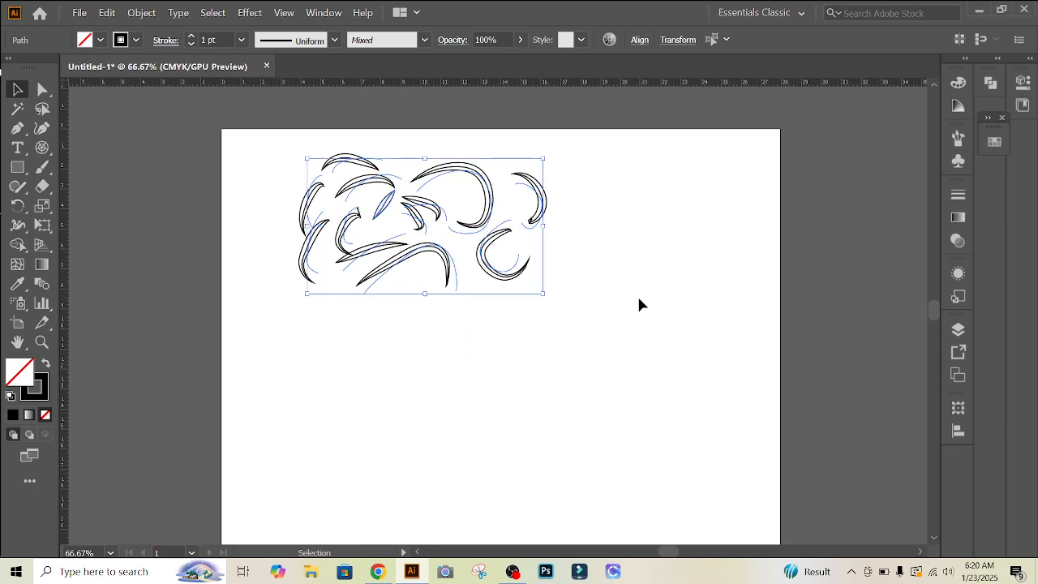